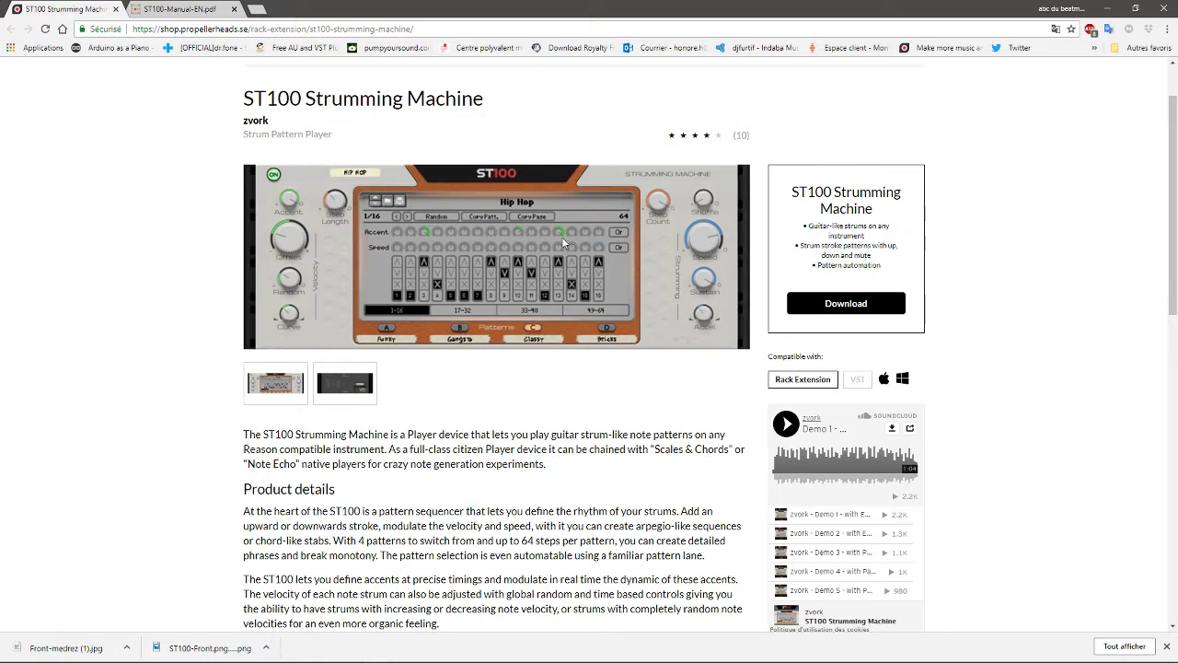
Step: Examine the rear and front panel images of the ST100 Strumming Machine on its shop page
left_click(344, 383)
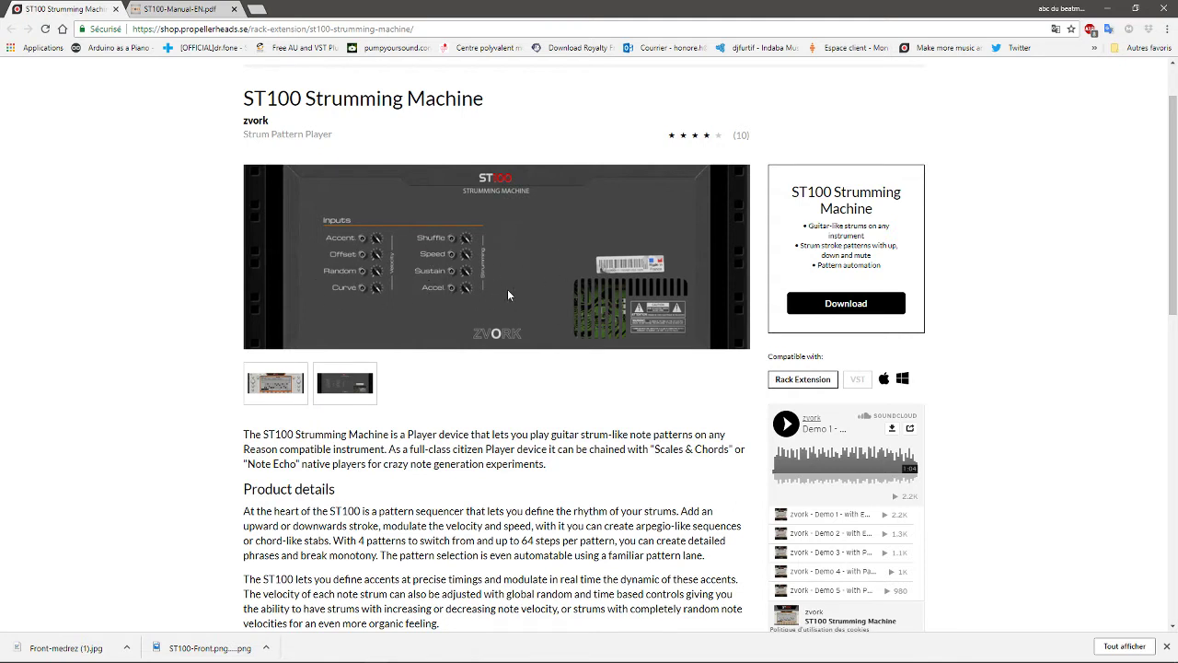
left_click(274, 384)
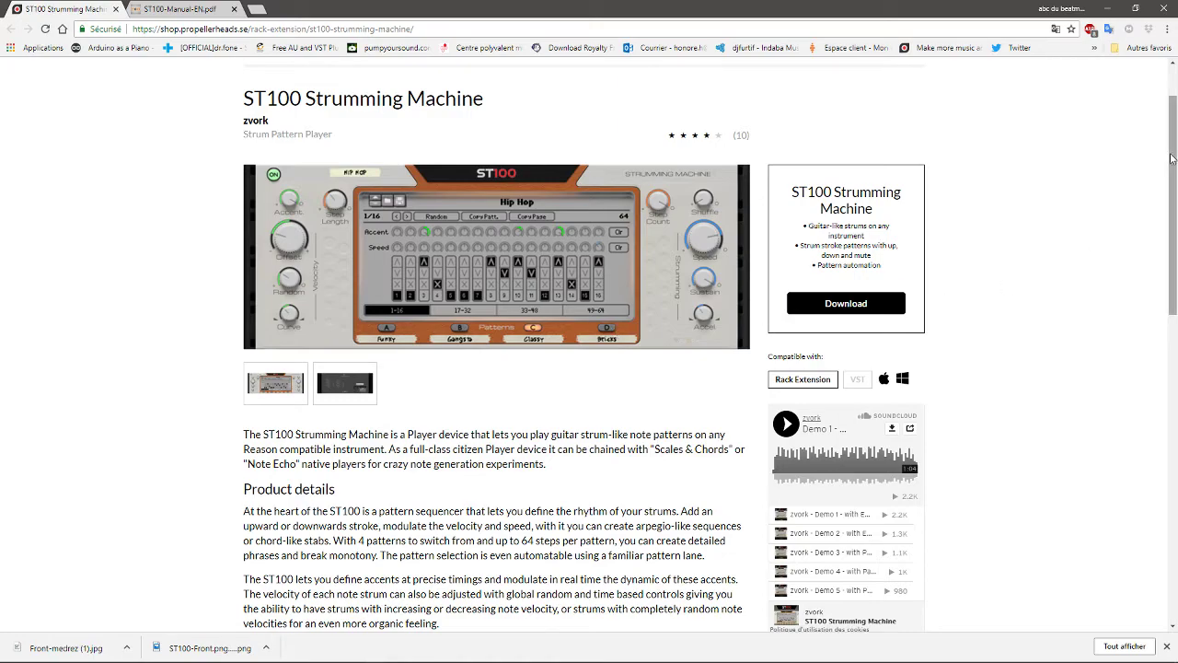
left_click_drag(1173, 158, 1156, 117)
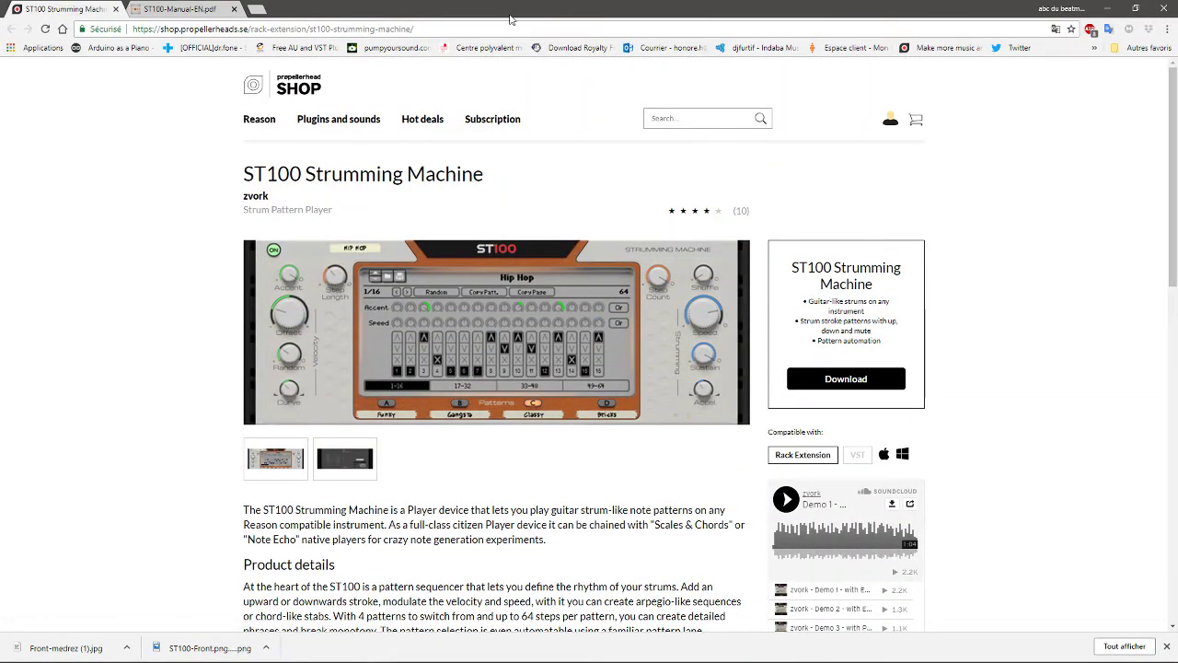
Step: Switch to Reason and add an NN-XT advanced sampler to the rack below the DDL-1 delay
left_click(1107, 8)
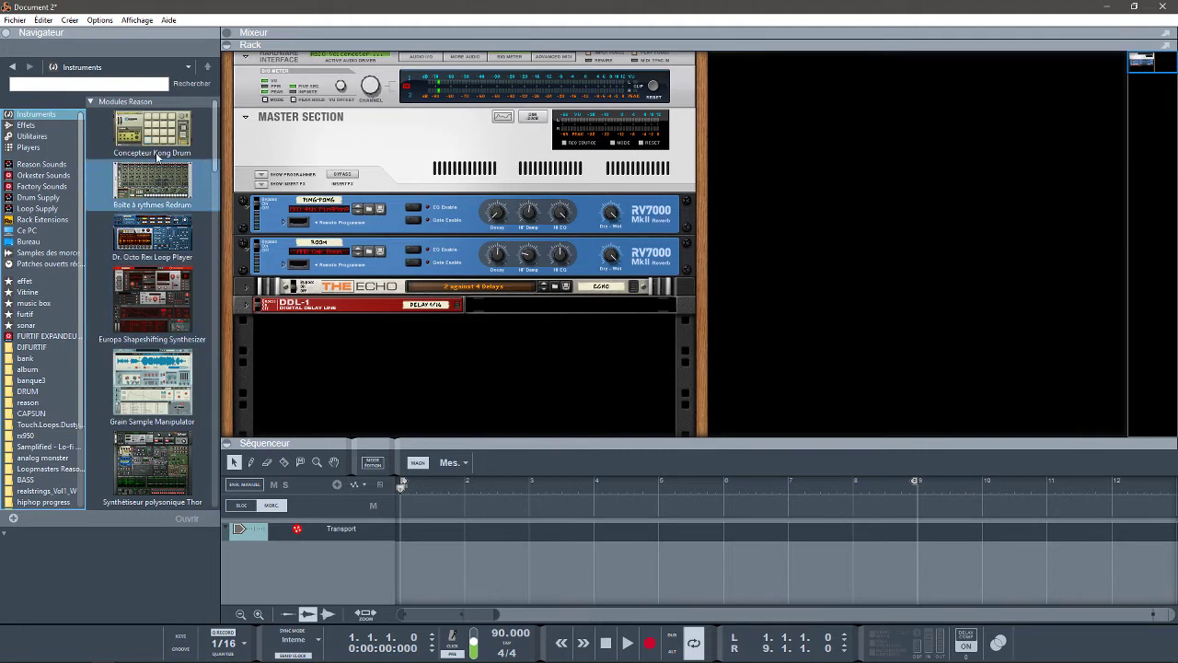
left_click_drag(217, 164, 228, 257)
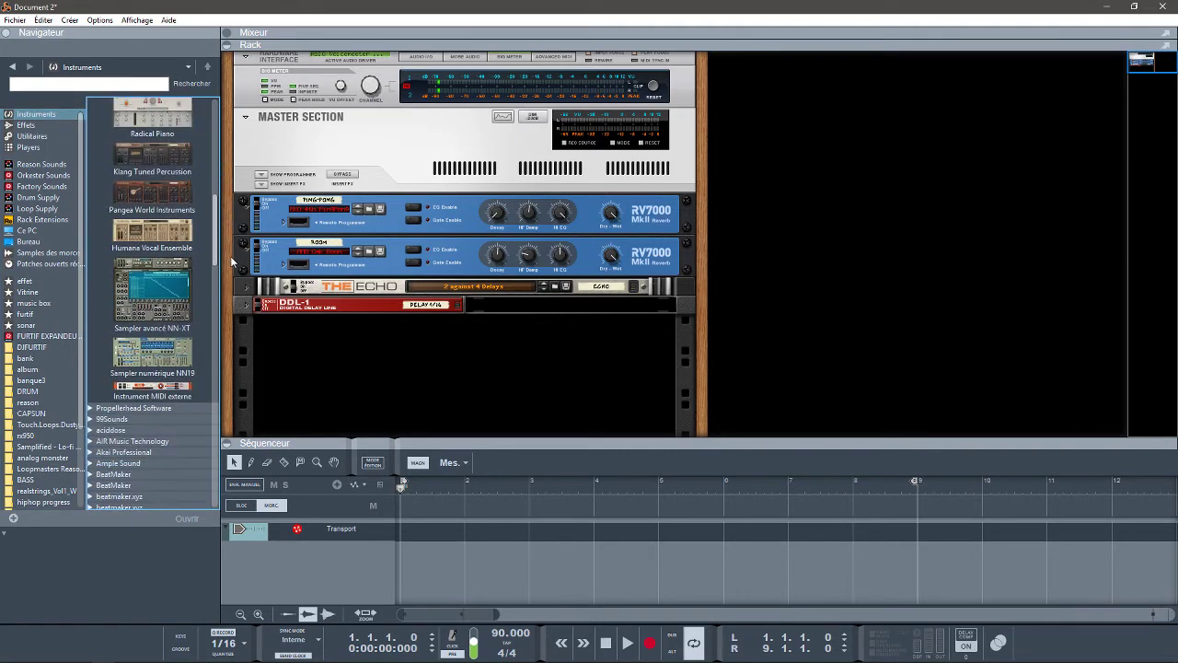
left_click_drag(144, 304, 372, 361)
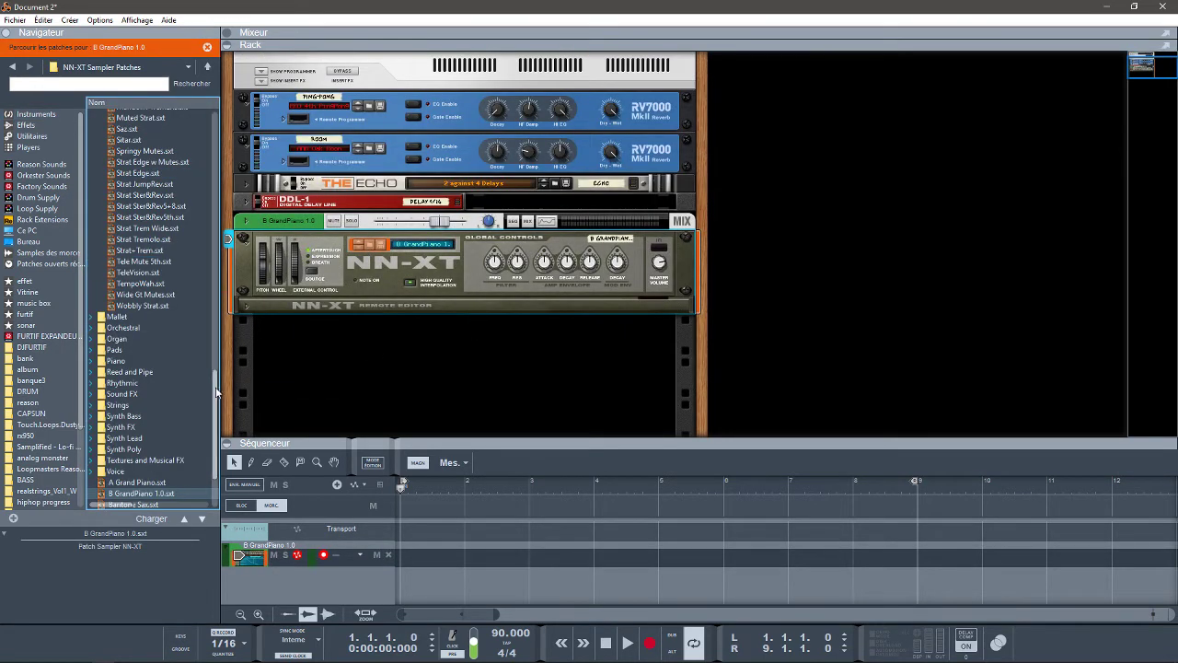
Step: Load the A-coustic Steel.sxt patch from the Guitar and Plucked folder into the NN-XT
left_click(221, 265)
left_click(221, 265)
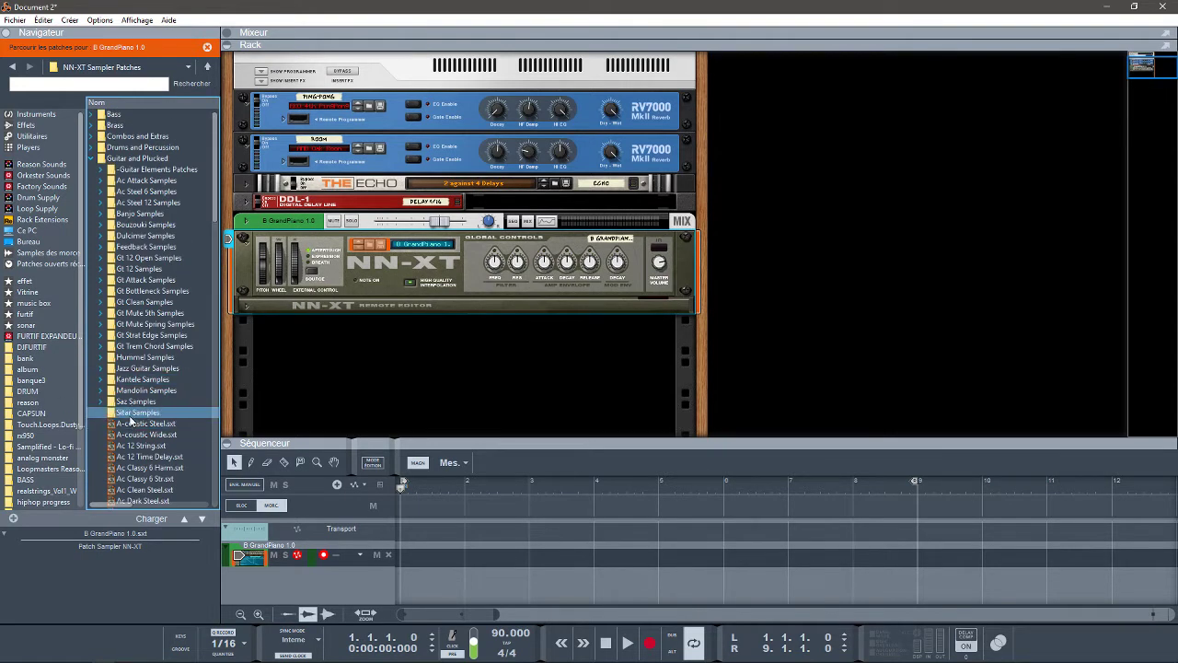
left_click(134, 434)
left_click_drag(136, 424, 421, 272)
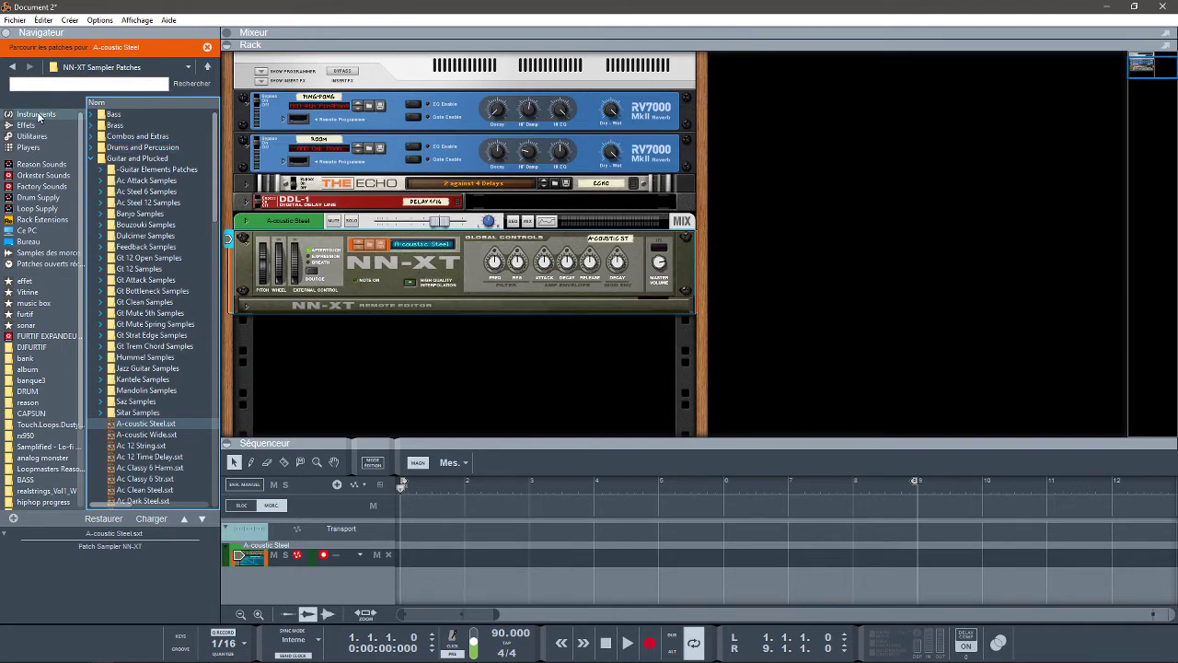
Step: Add the ST100 Strumming Machine player to the NN-XT
left_click(26, 150)
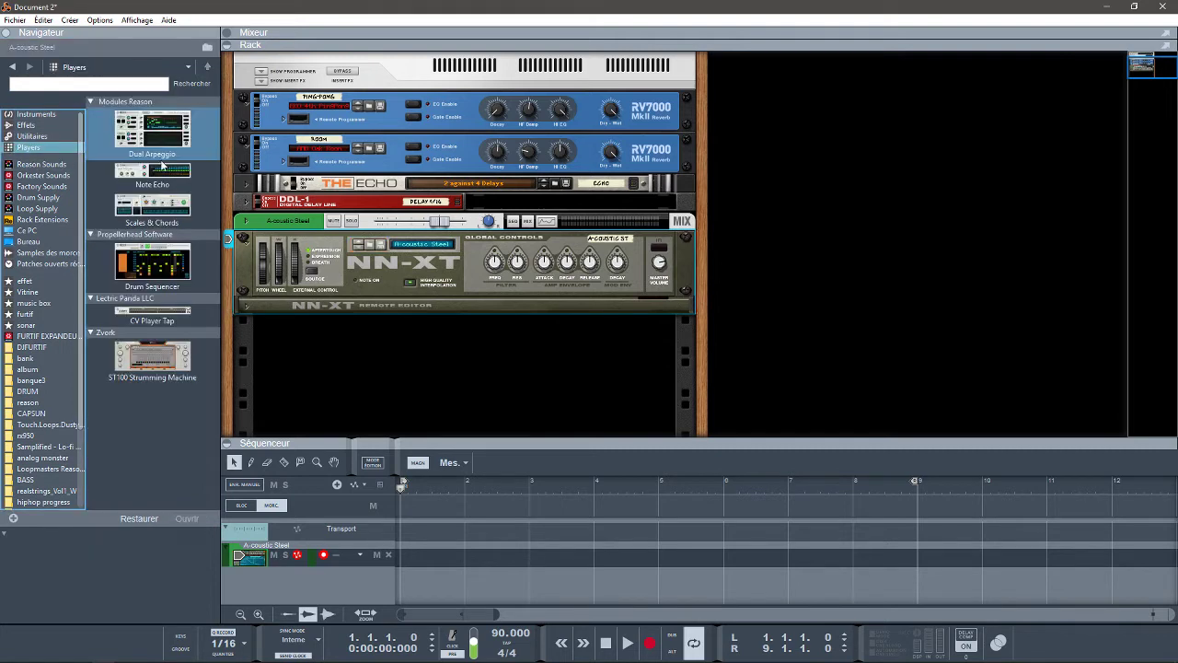
left_click_drag(148, 362, 476, 241)
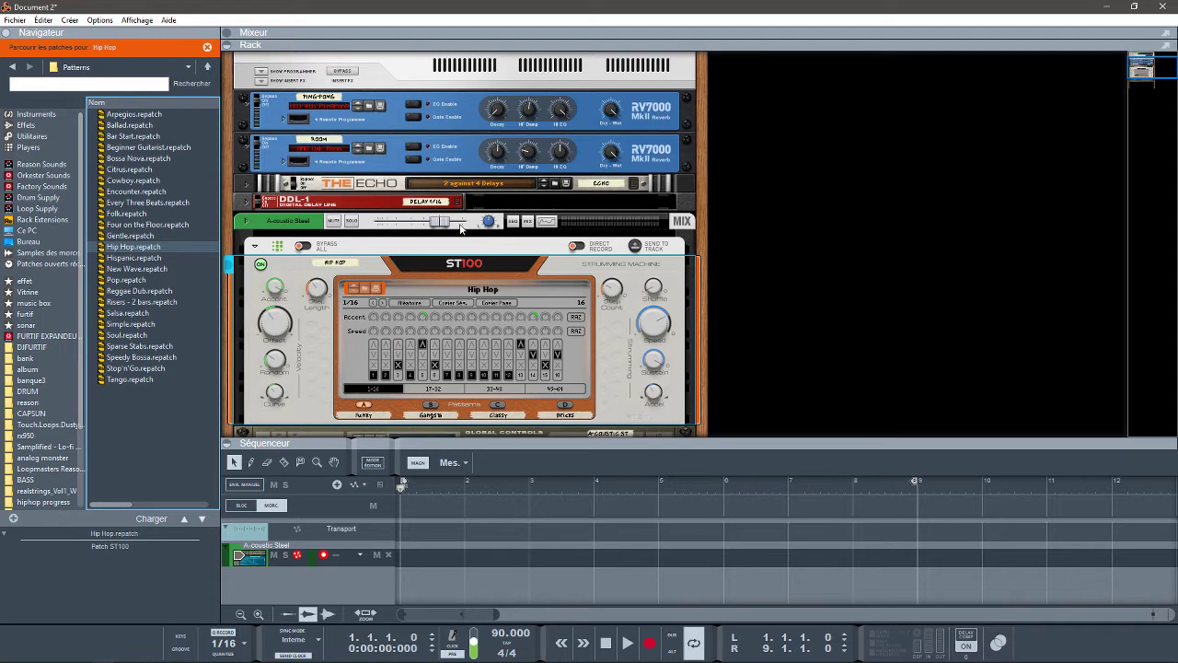
Step: Add a Scales & Chords player above the ST100 and set its scale to Minor
left_click(27, 149)
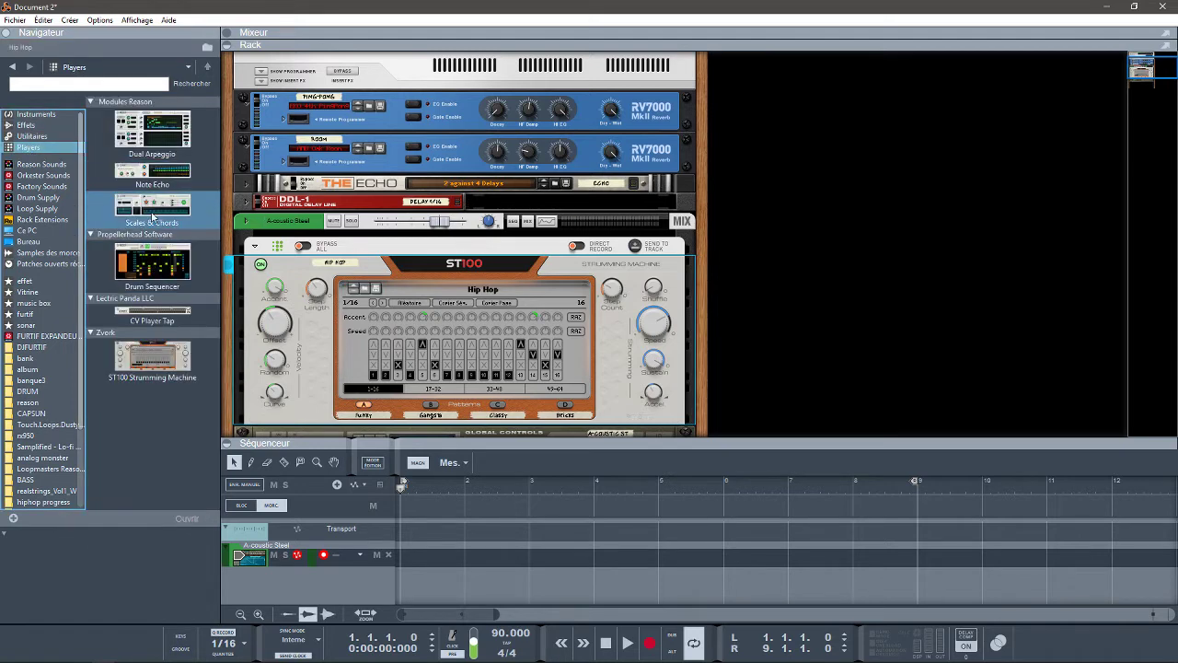
left_click_drag(153, 216, 405, 267)
left_click(319, 307)
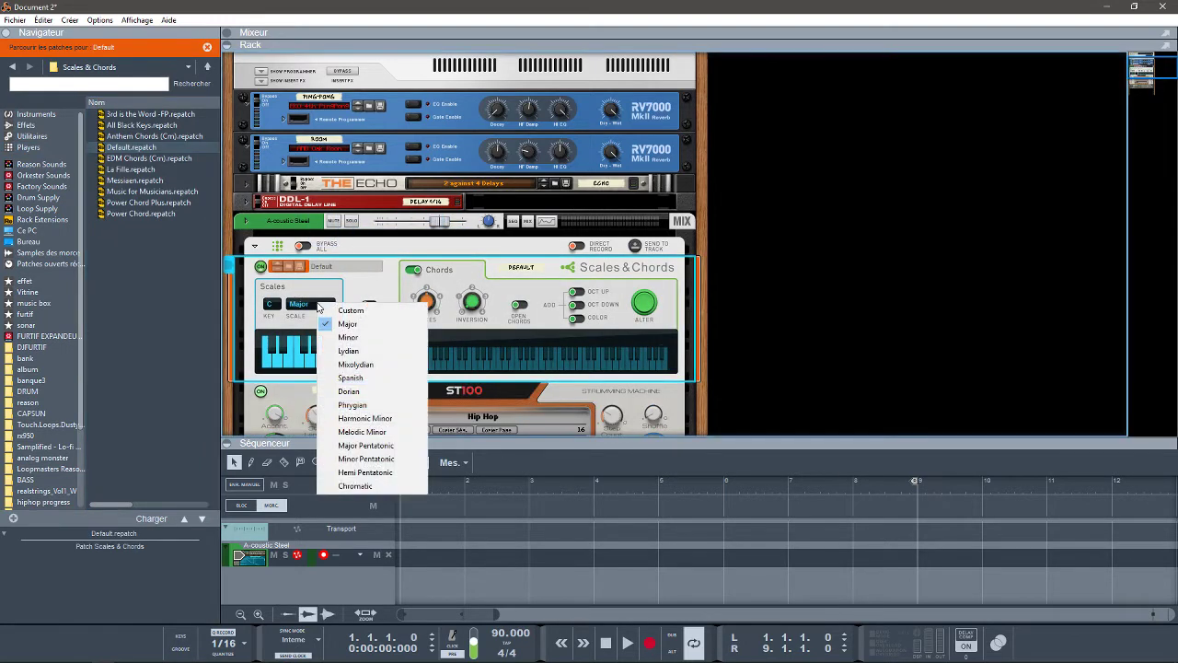
left_click(355, 339)
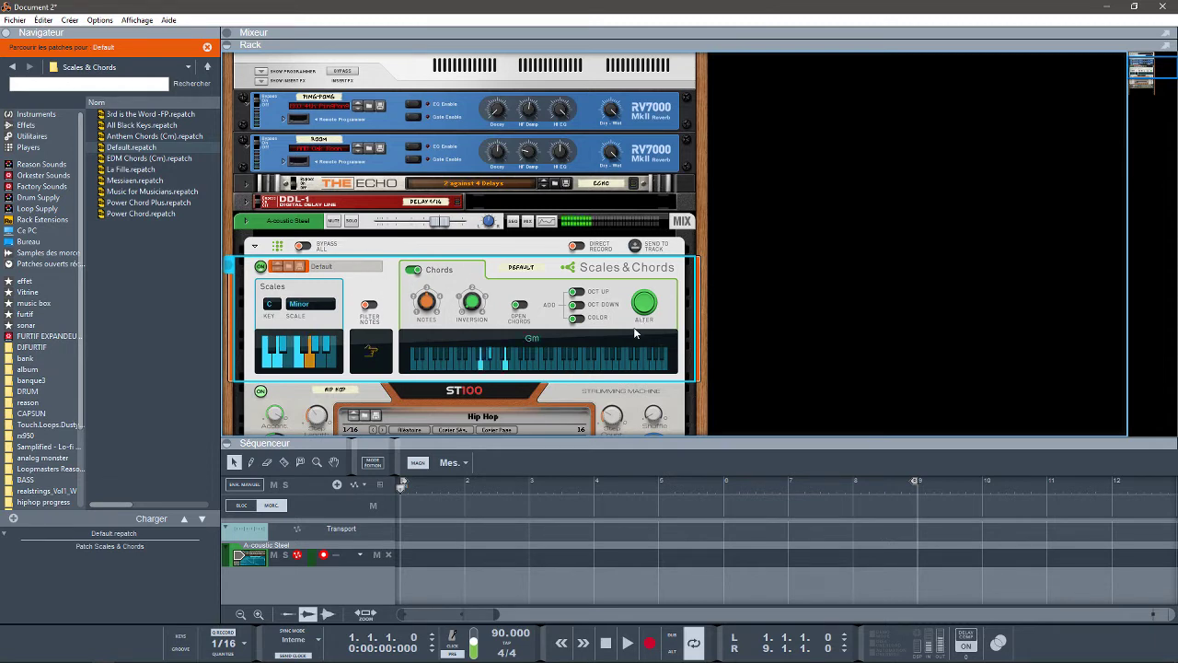
Step: Examine the ST100's step pages 17-32, 33-48 and 49-64 and return to page 1-16
left_click(1148, 81)
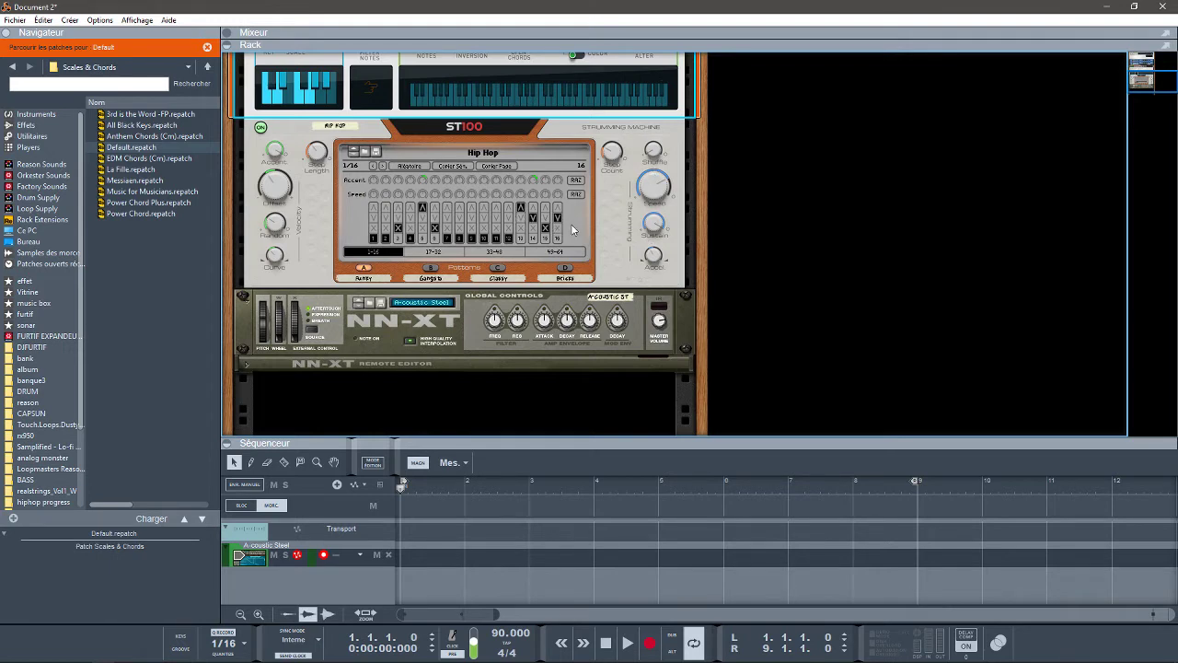
left_click(437, 254)
left_click(492, 254)
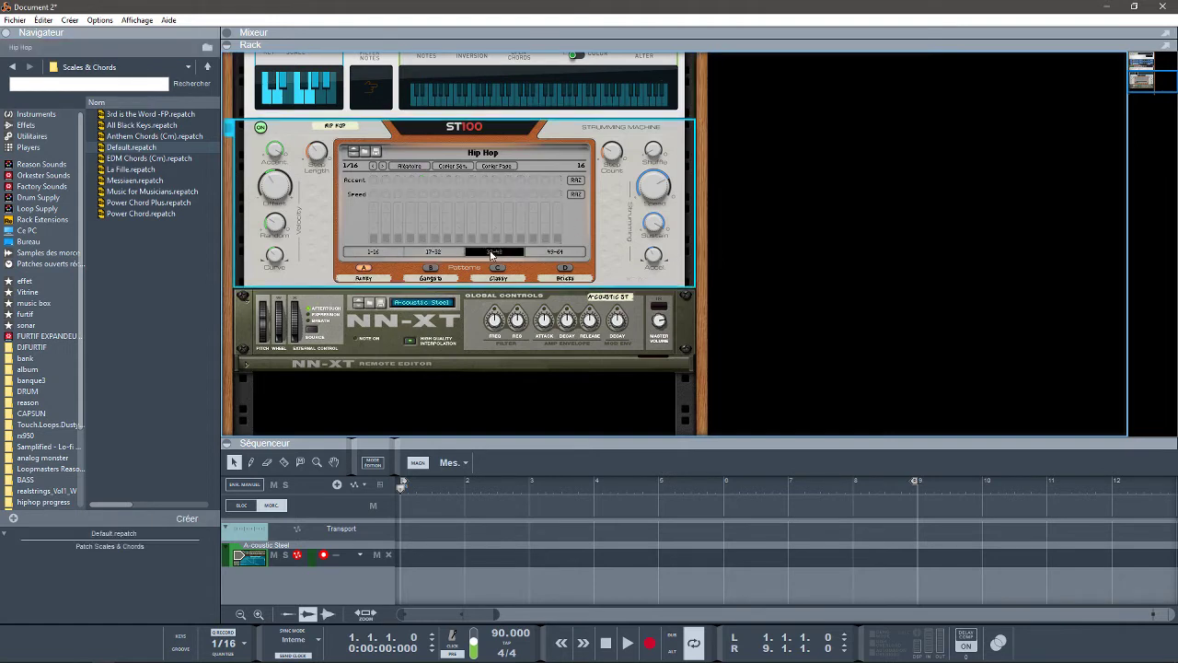
left_click(554, 254)
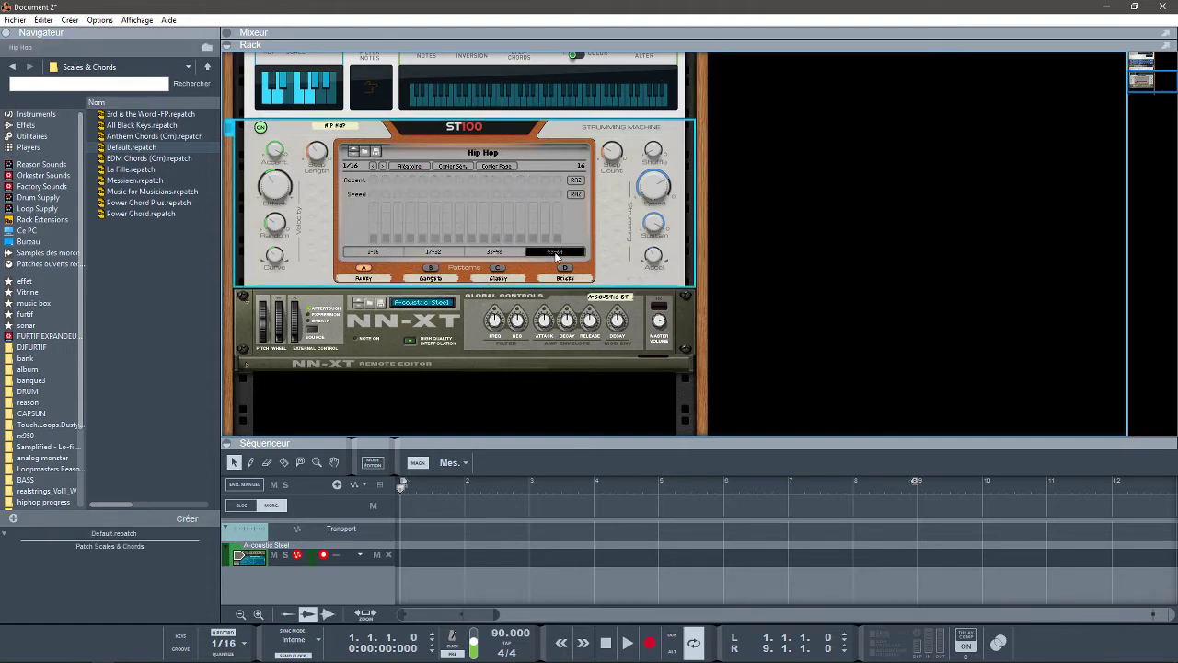
left_click(376, 253)
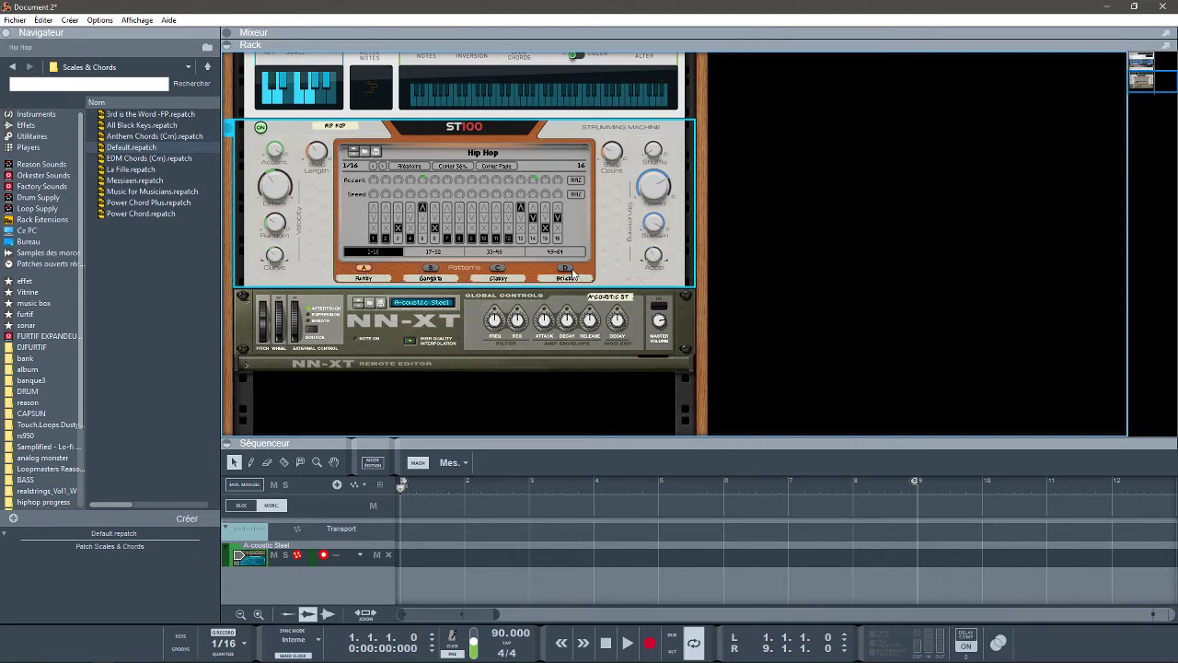
Step: Create a sequencer track for the ST100 and make the A-coustic Steel track the active one again
right_click(616, 222)
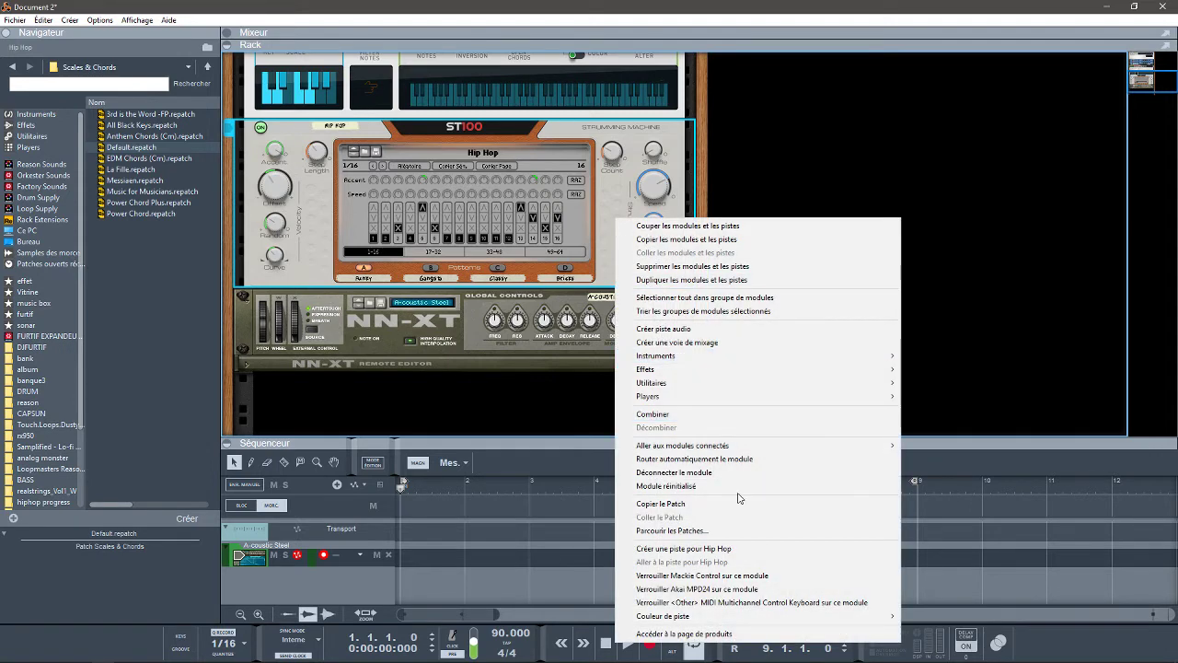
left_click(722, 551)
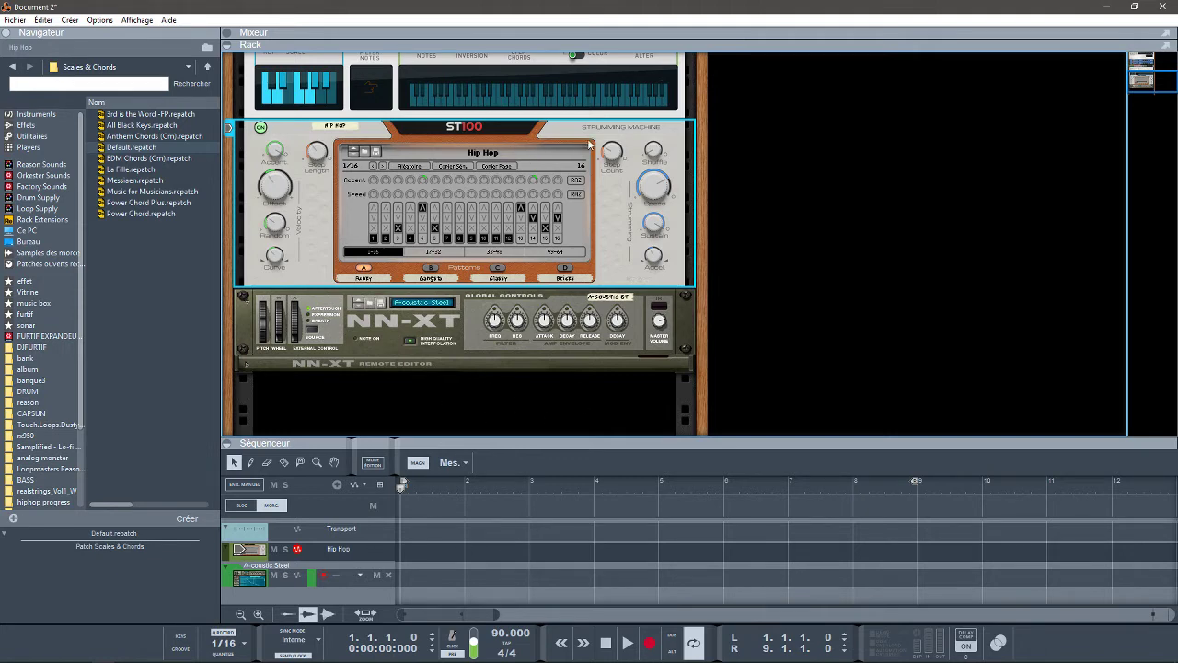
left_click(287, 583)
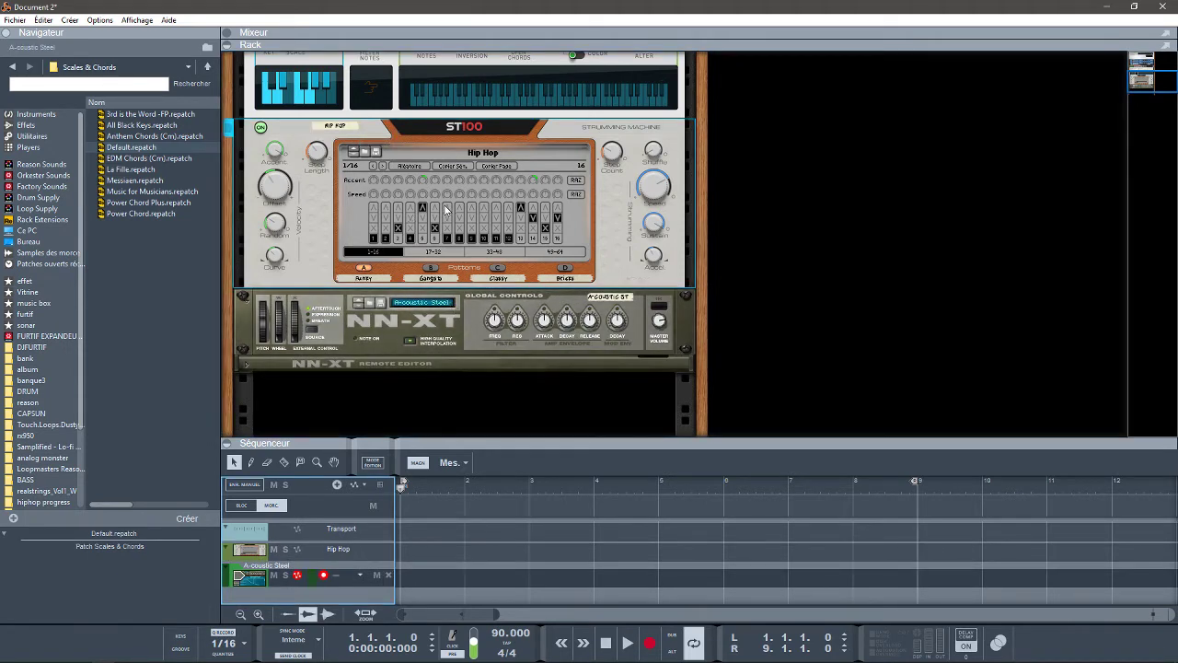
Step: Try the upward, downward and mute strokes on step 1 of pattern A and return the step to rest
left_click(372, 209)
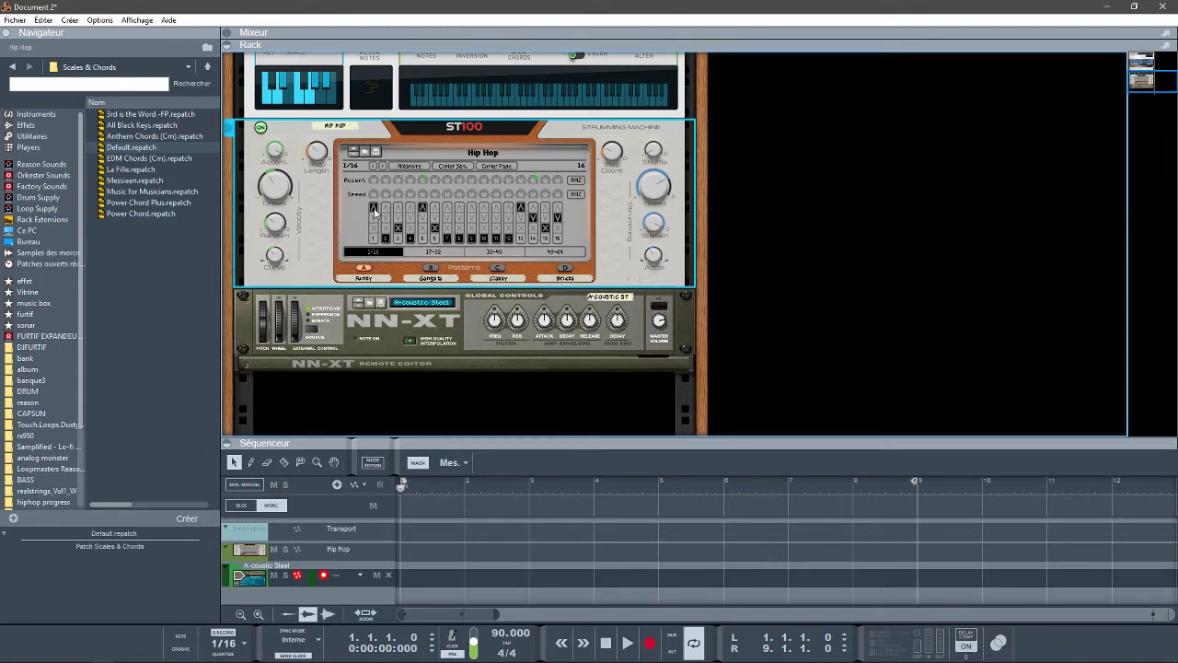
left_click(373, 218)
left_click(374, 230)
left_click(375, 230)
Step: Examine the global shuffle control in the ReGroove Mixer and close the mixer
mouse_move(651, 155)
left_click(181, 648)
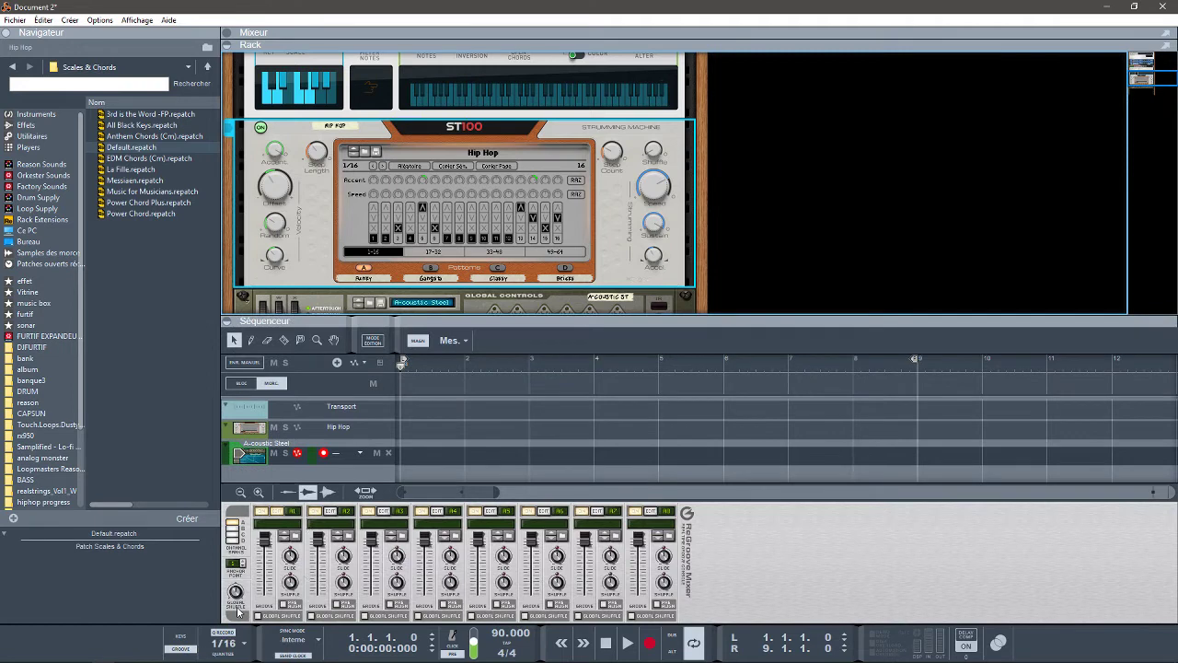
left_click(188, 650)
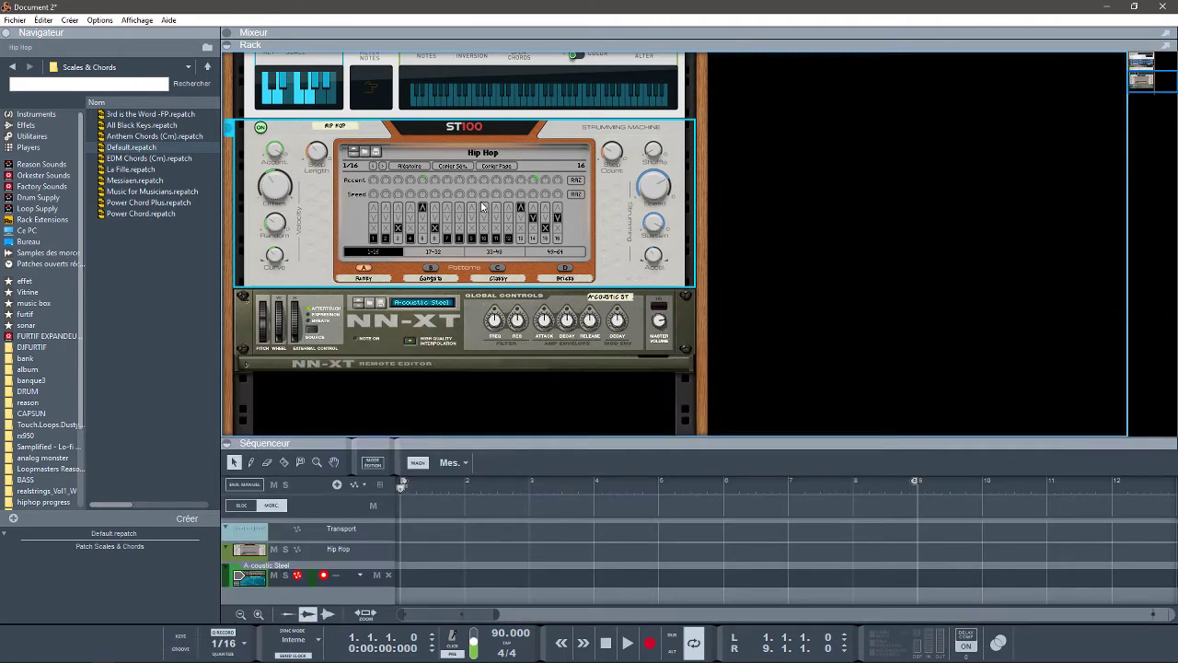
Step: Load the Arpegios.repatch patch into the ST100
left_click(366, 149)
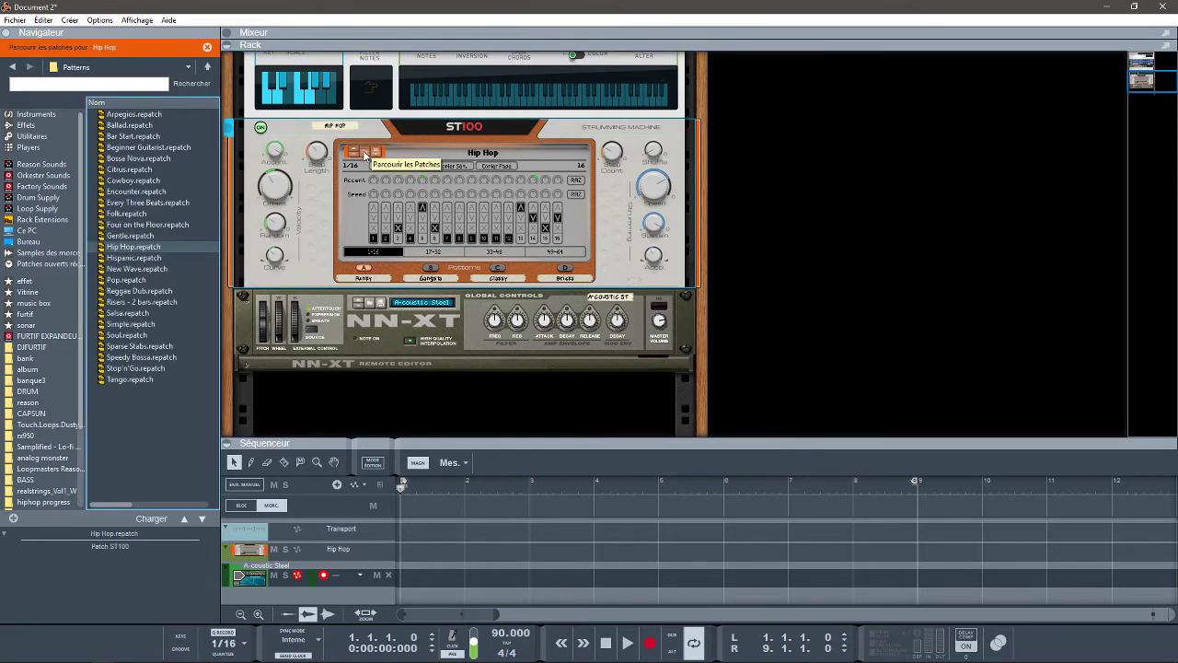
left_click(159, 116)
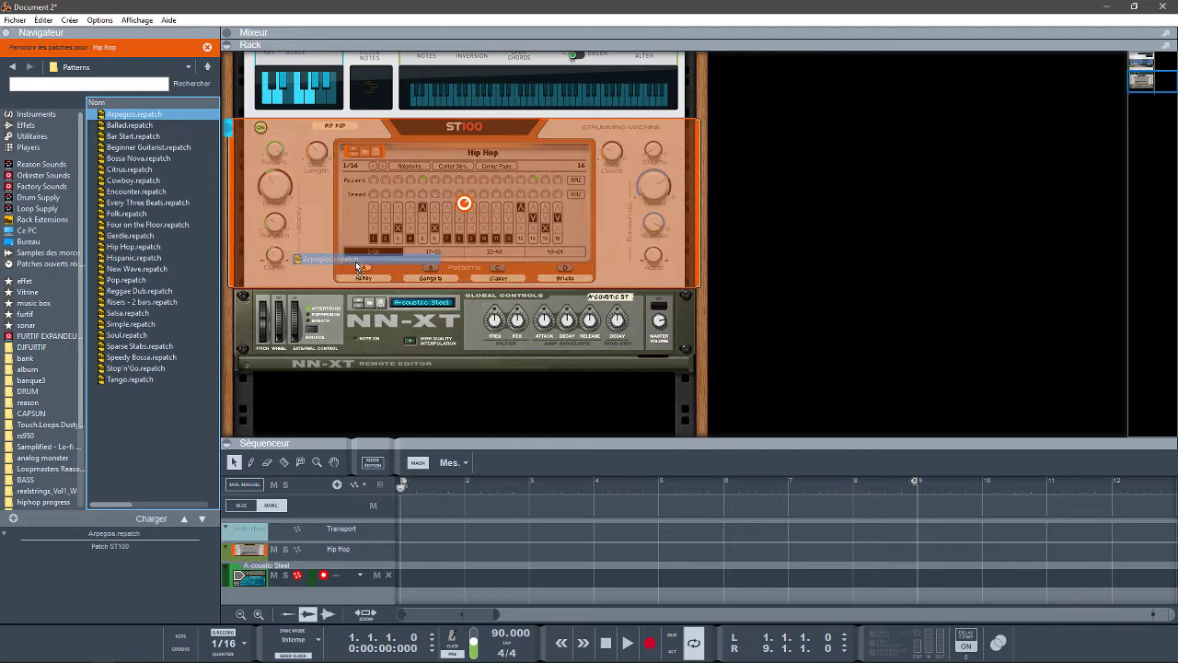
left_click(432, 221)
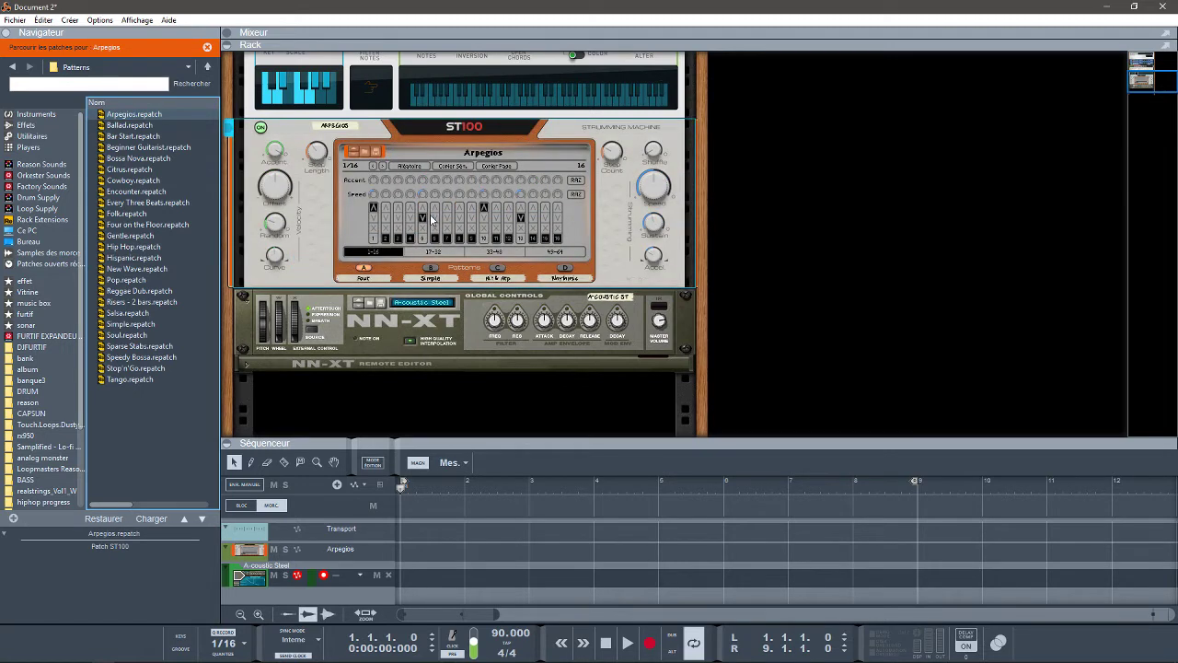
Step: Examine the Arpegios patch's step pages 49-64, 17-32 and 33-48 and return to page 1-16
left_click(1144, 76)
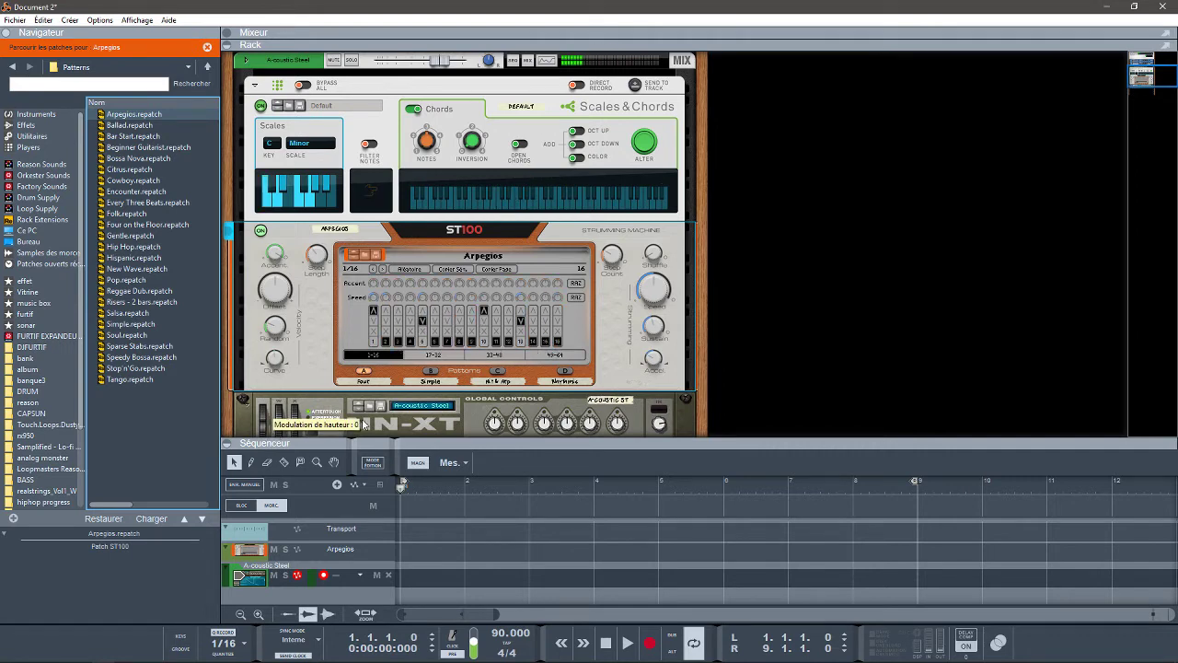
left_click(434, 335)
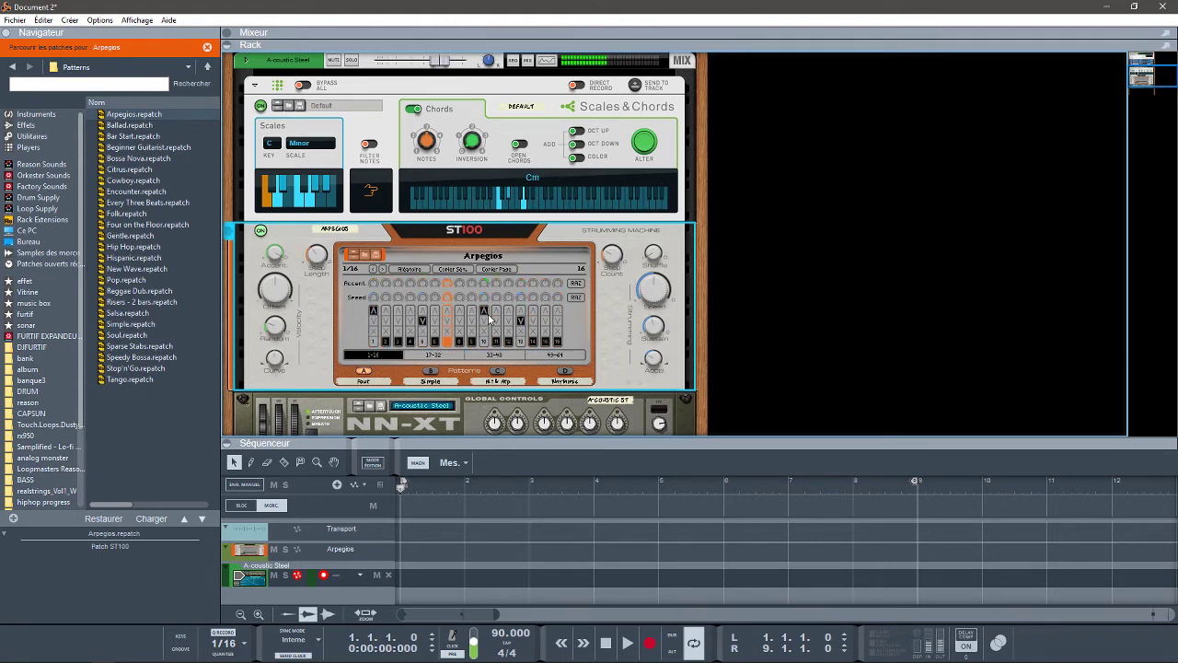
left_click(553, 355)
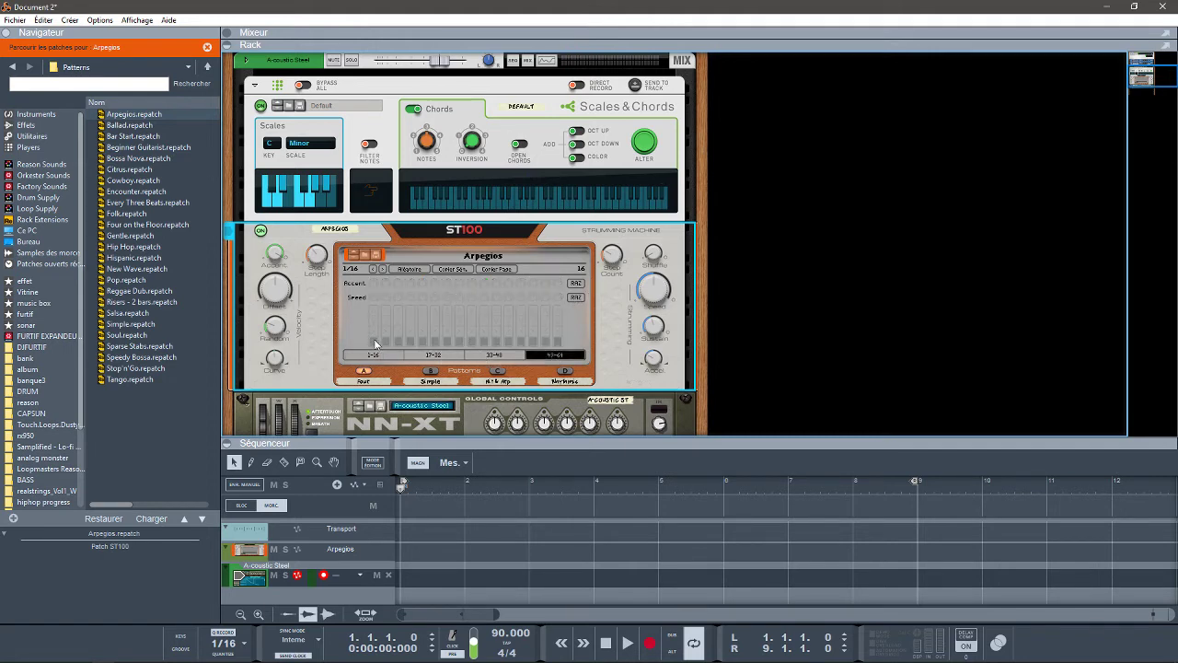
left_click(434, 355)
left_click(492, 355)
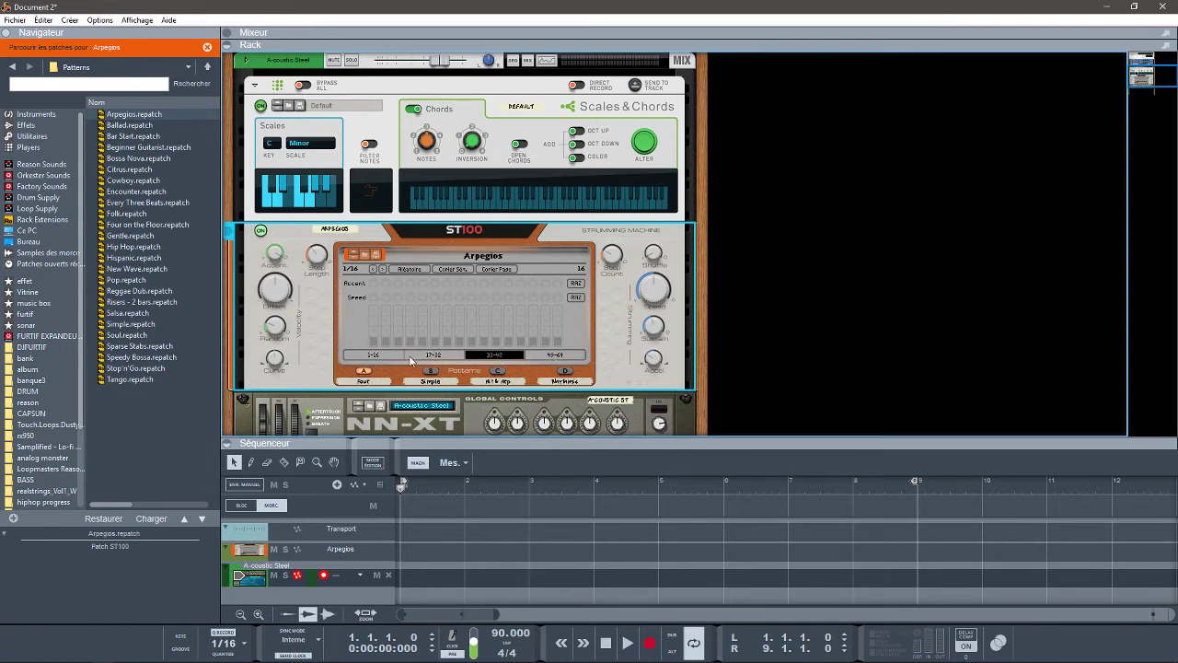
left_click(377, 355)
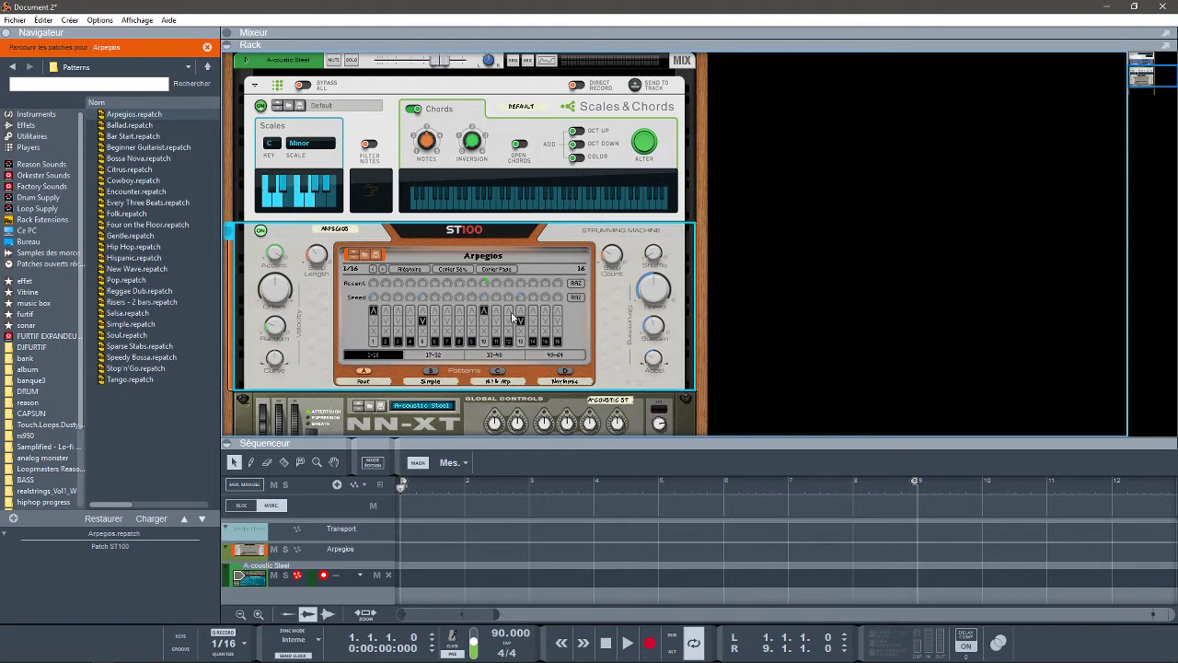
Step: Try to edit step 17 of pattern A, check the Step Count control and return to page 1-16
left_click(433, 357)
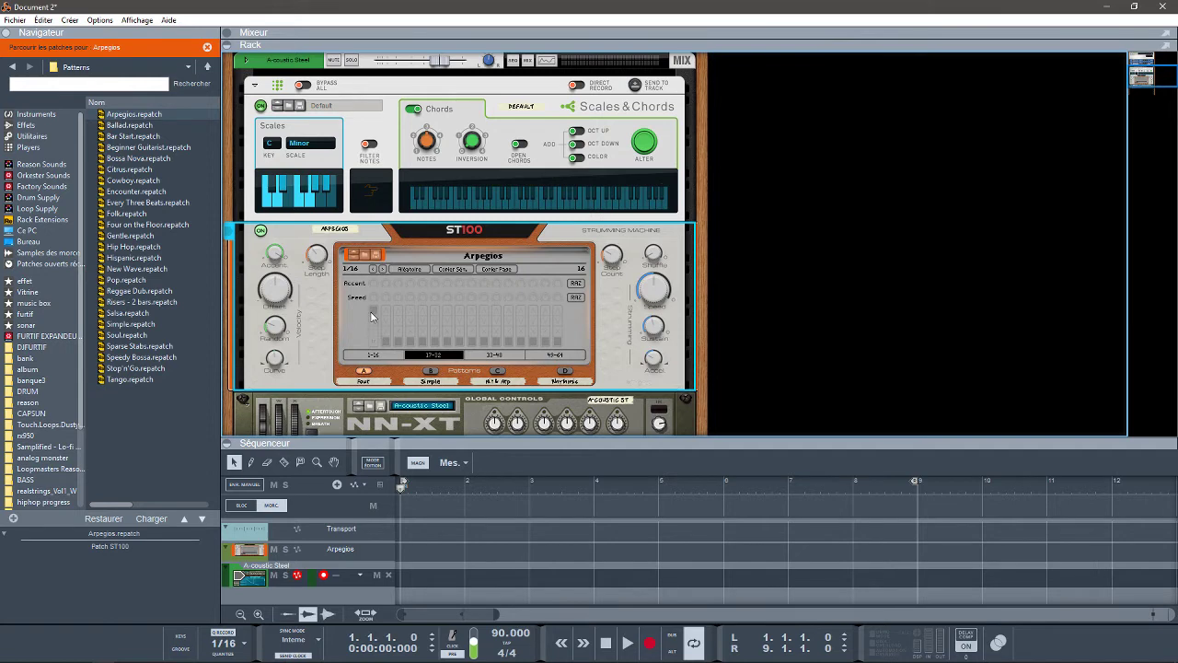
left_click(374, 347)
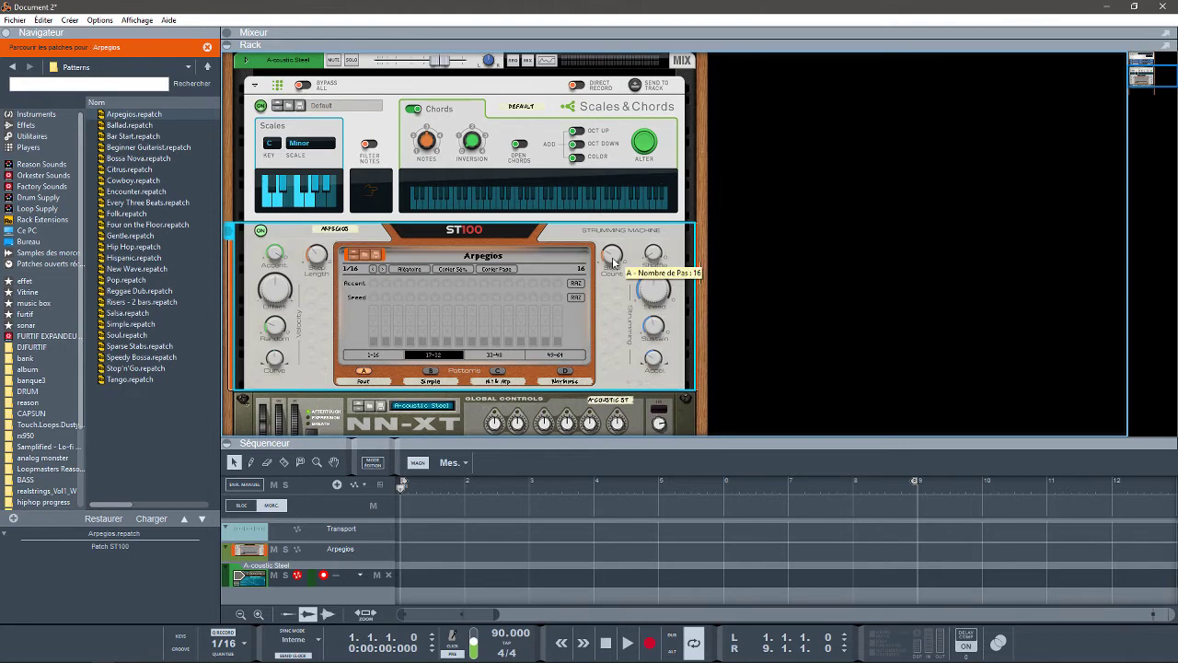
mouse_move(614, 262)
left_mouse_down()
mouse_move(606, 252)
mouse_move(610, 263)
left_mouse_up()
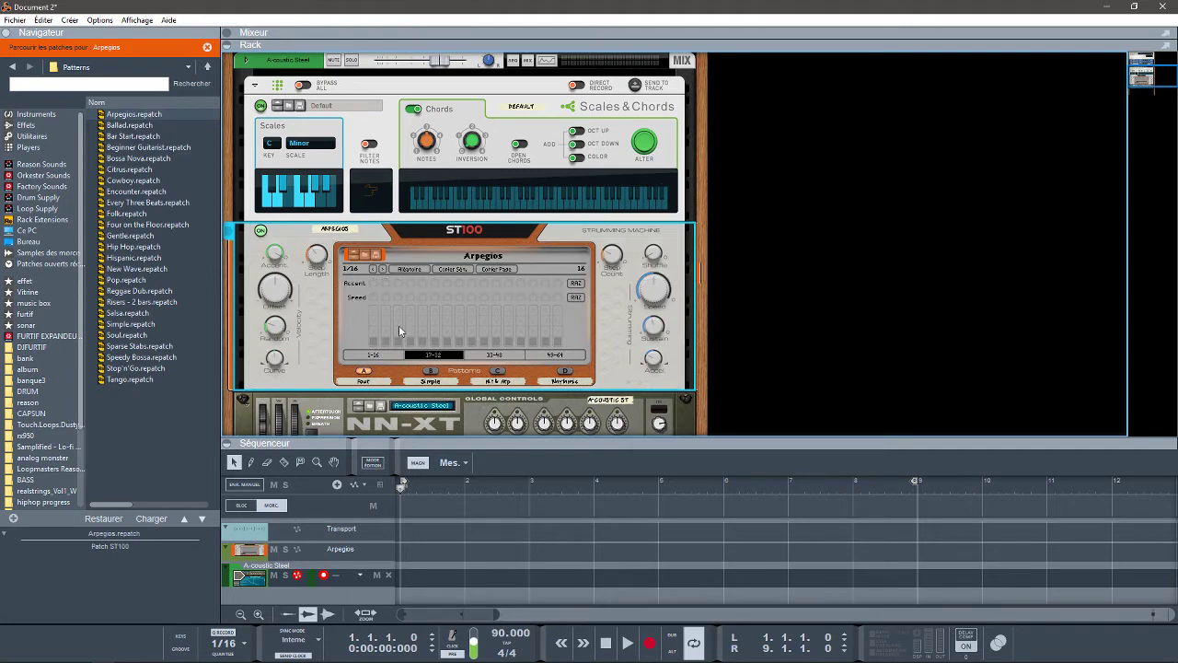
left_click(385, 356)
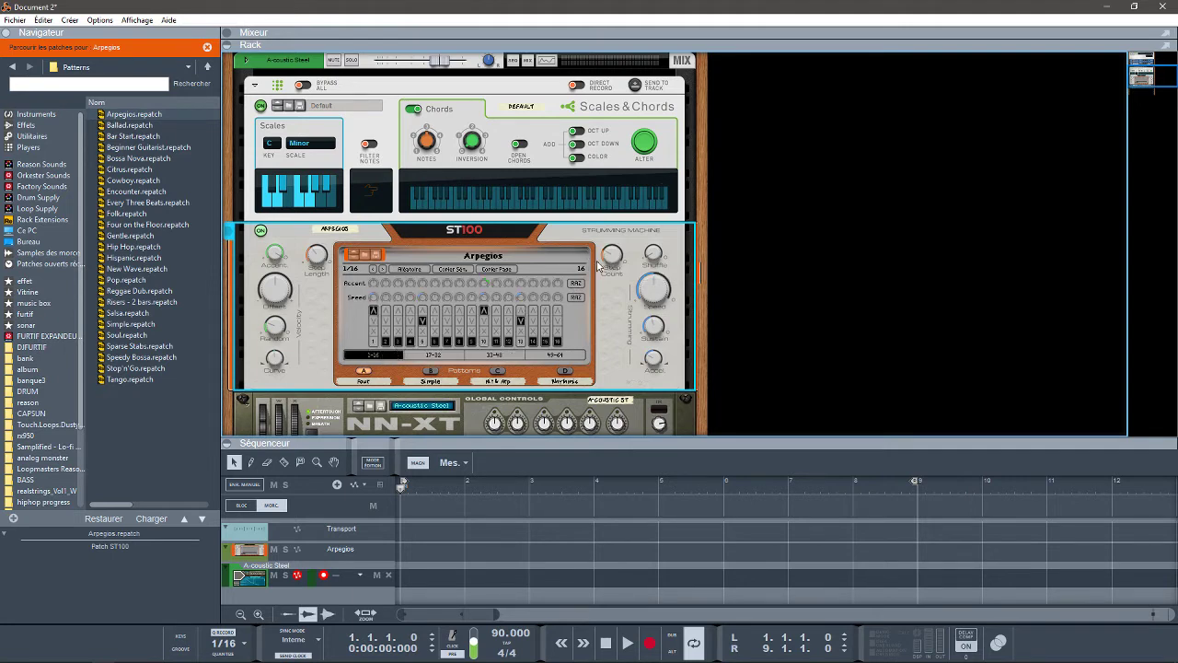
Step: Try pattern A's Step Count at 64 and at 1, look through the four step pages, and restore 16 steps
left_click_drag(613, 262, 608, 257)
left_click_drag(618, 263, 614, 235)
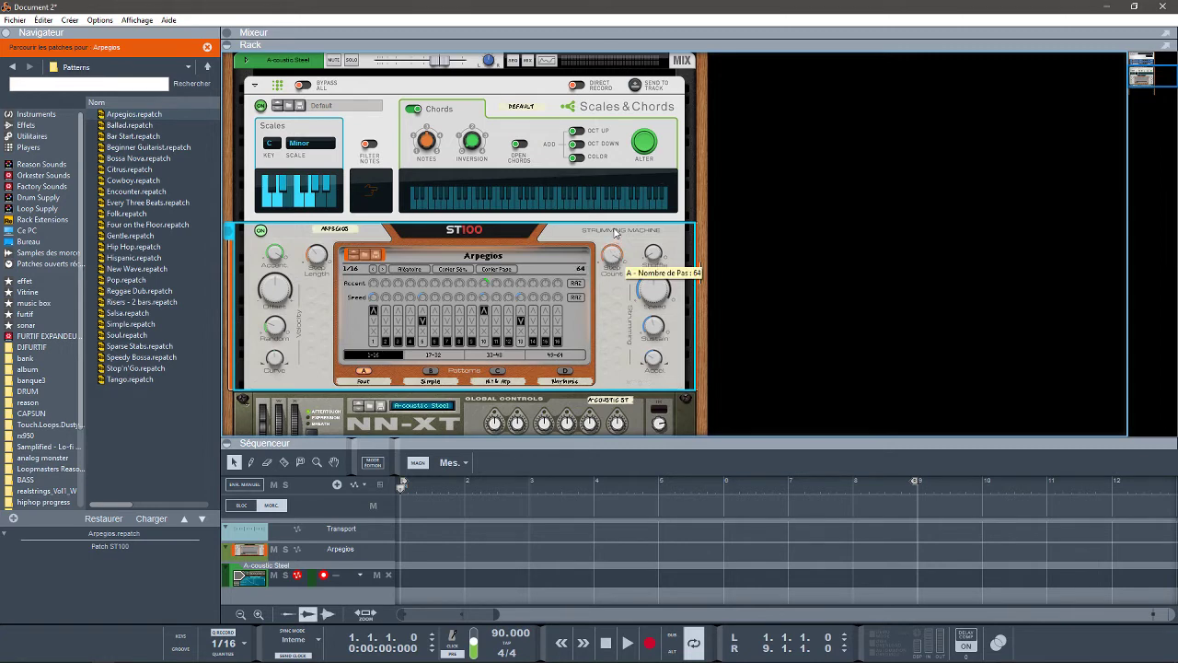
left_click(551, 355)
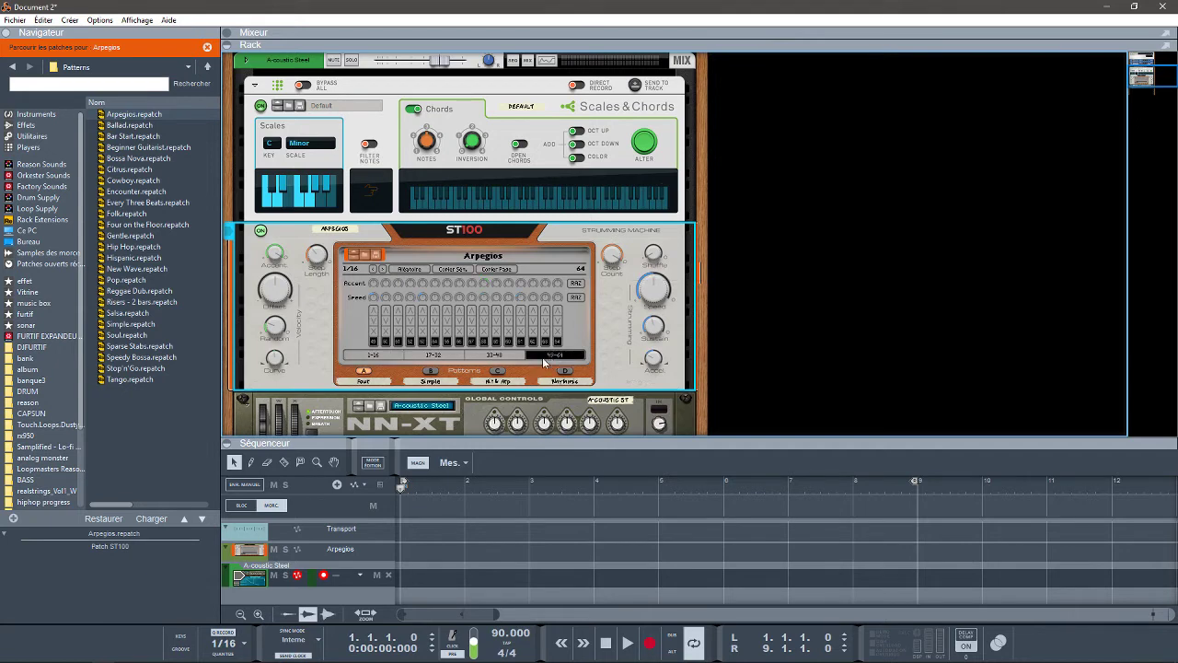
left_click(497, 356)
left_click(430, 356)
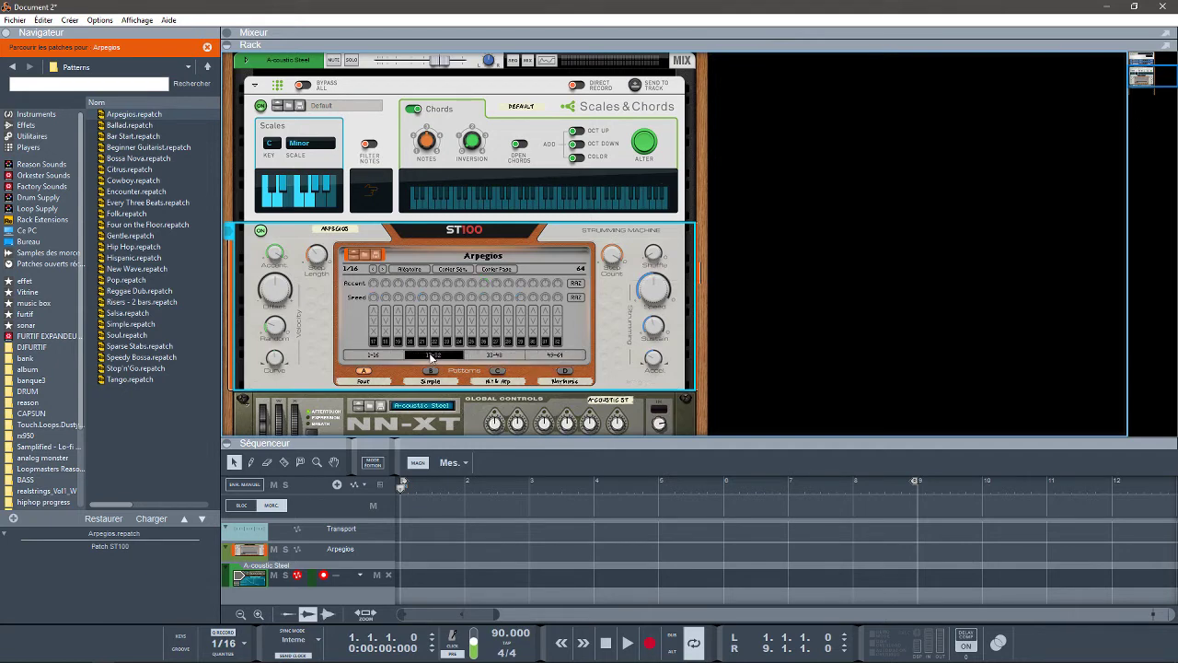
left_click(375, 356)
left_click_drag(612, 256, 591, 348)
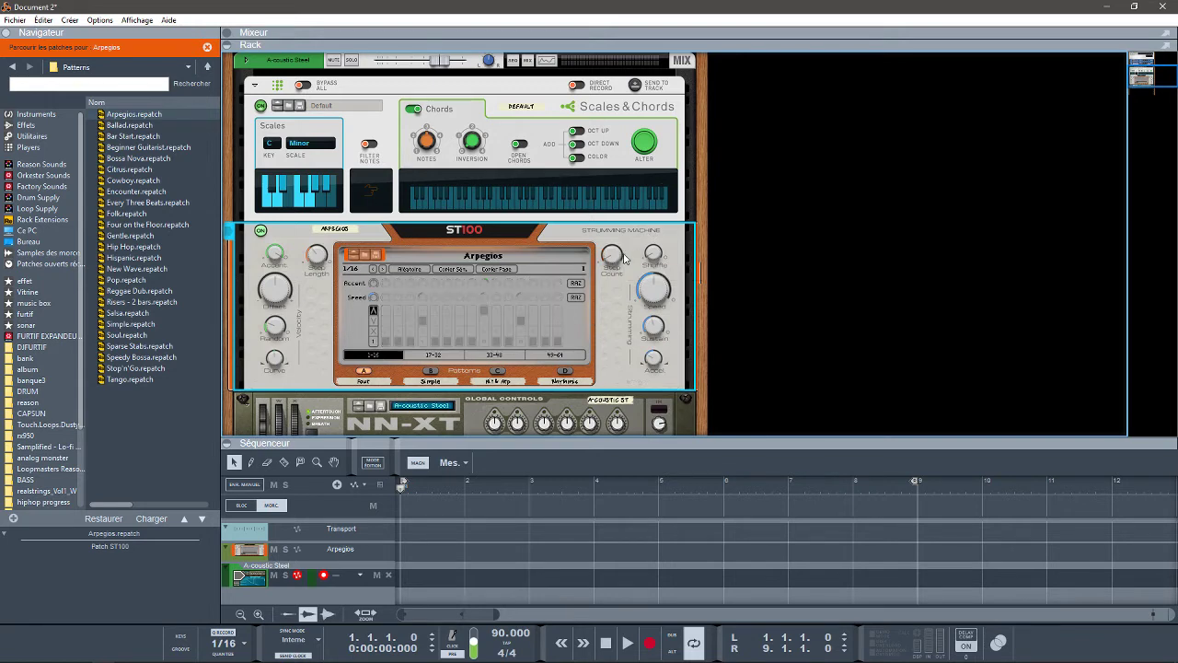
left_click_drag(612, 258, 612, 250)
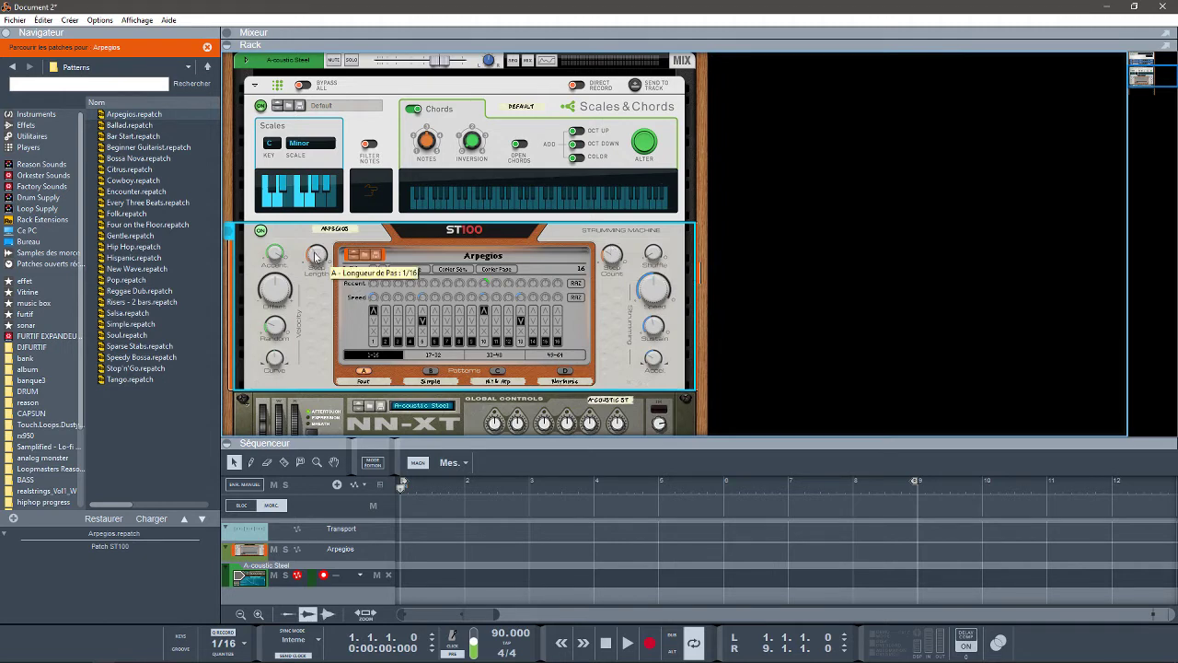
Step: Try step lengths of 1/32T, 1/8T, 1/16T and 1/8 on pattern A and restore 1/16
left_click_drag(315, 257, 314, 264)
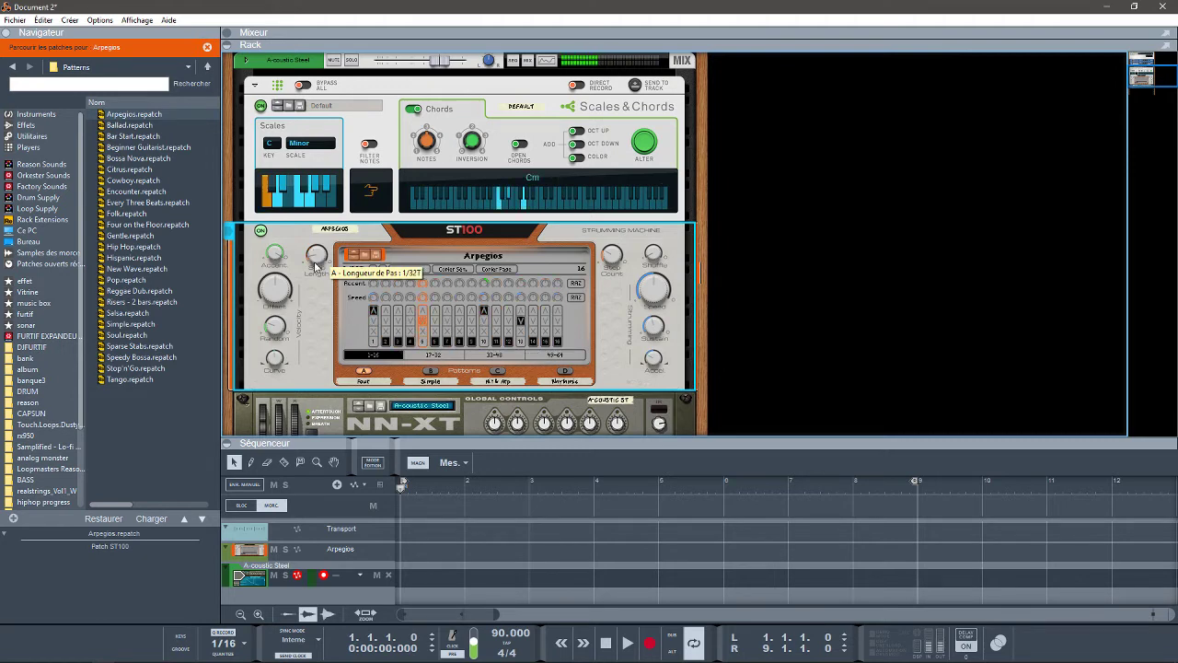
left_click_drag(315, 267, 313, 251)
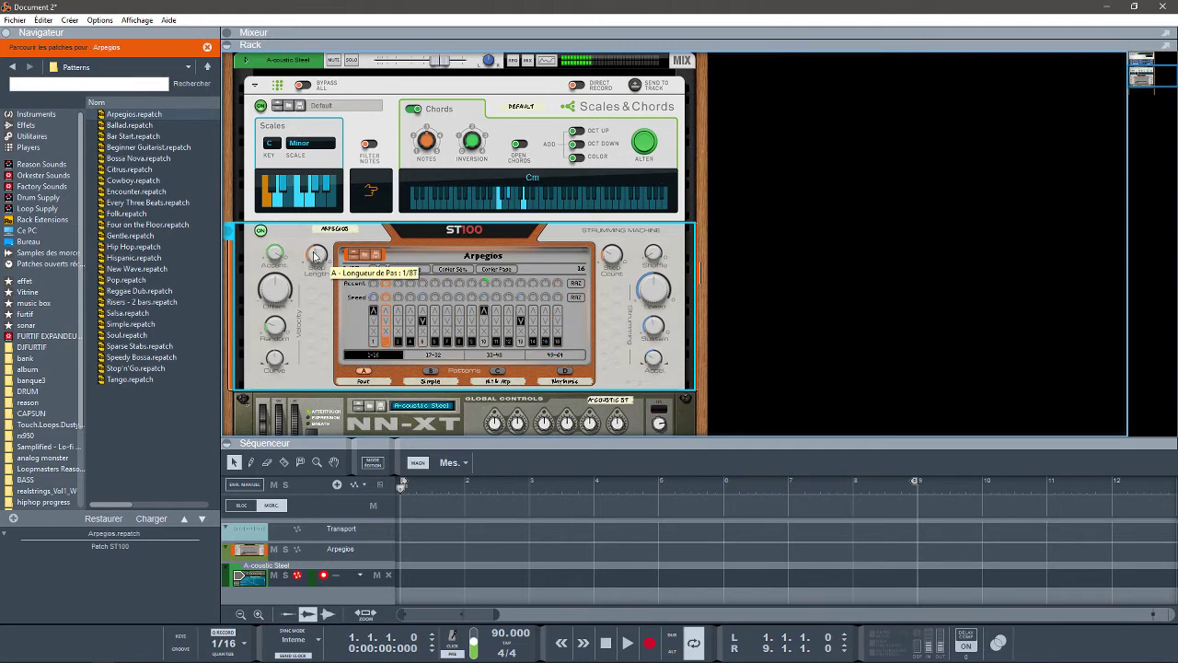
left_click_drag(314, 254, 315, 257)
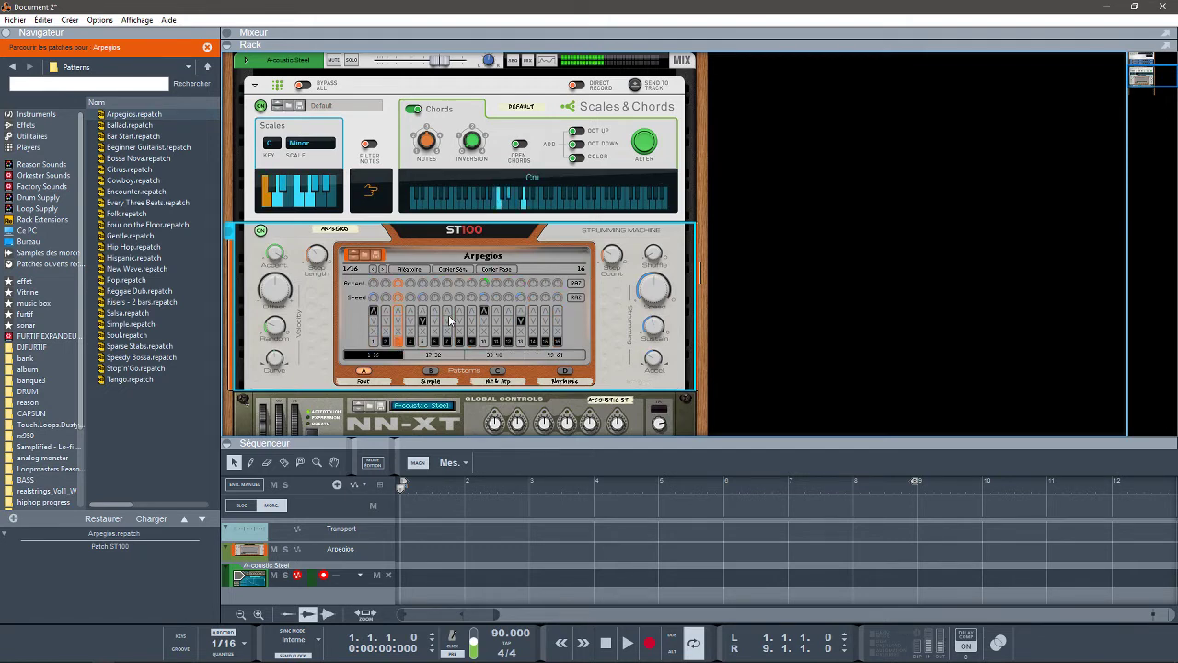
mouse_move(317, 259)
left_mouse_down()
mouse_move(319, 276)
mouse_move(315, 250)
left_mouse_up()
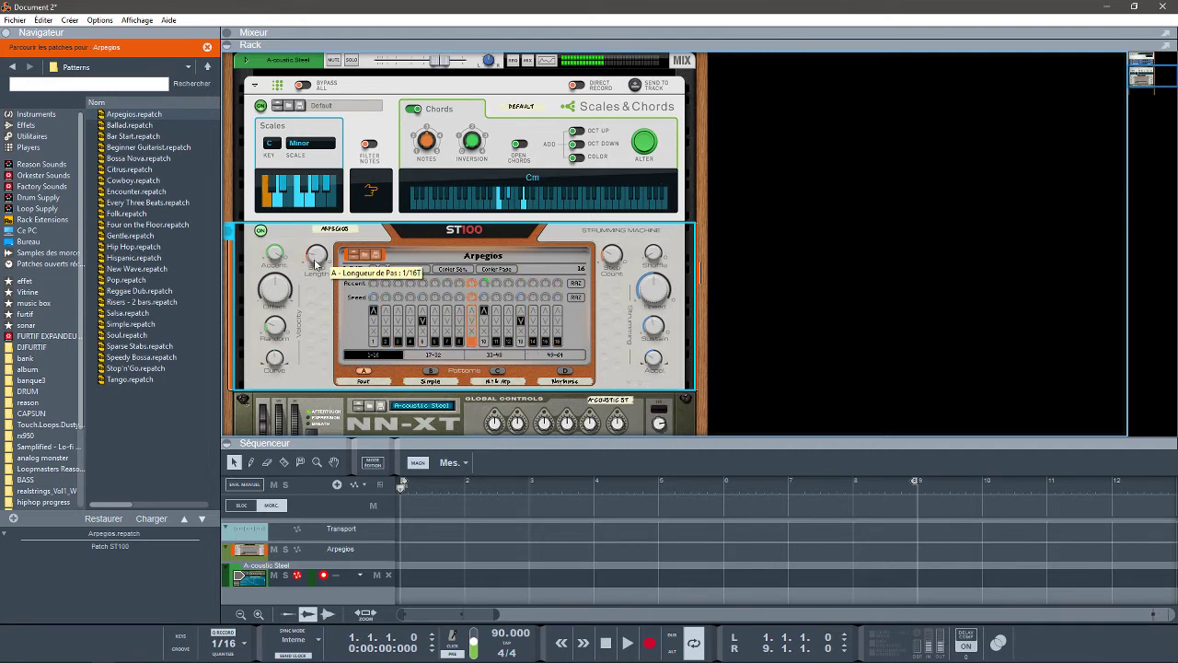
left_click_drag(313, 256, 317, 249)
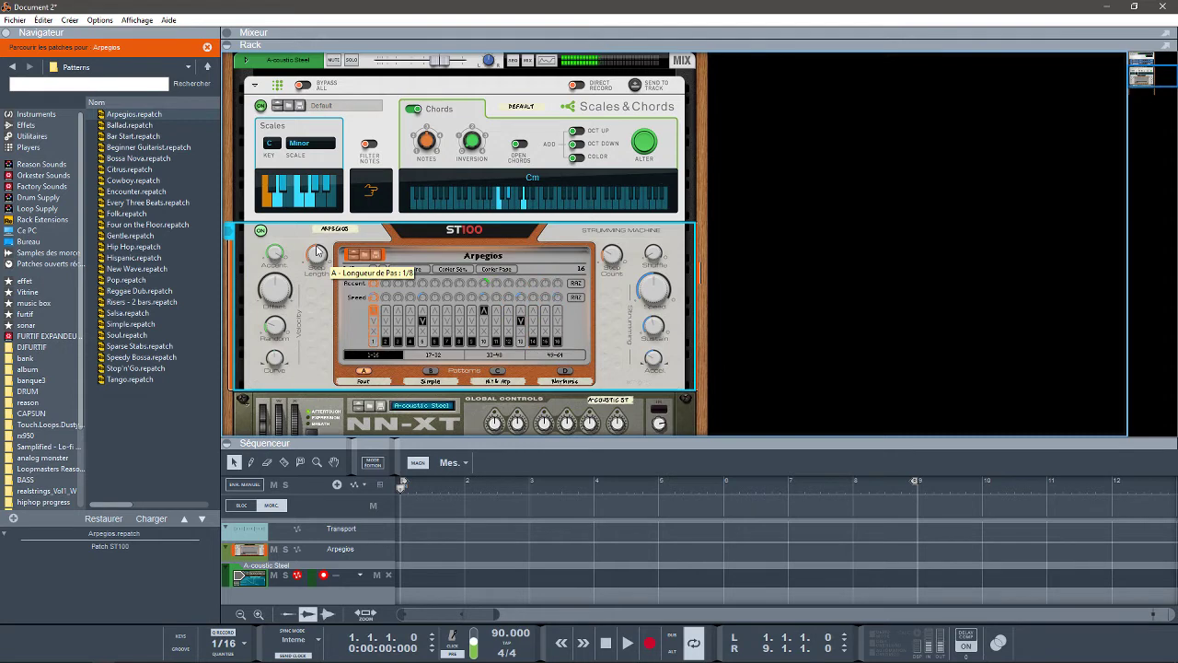
left_click_drag(317, 254, 317, 266)
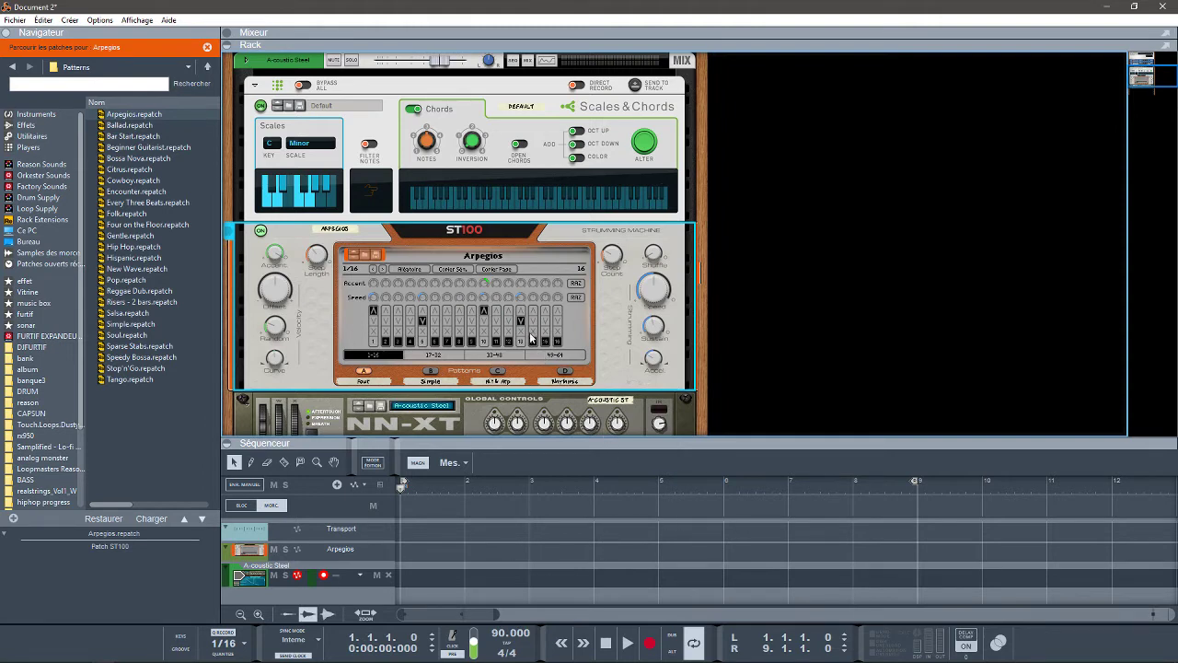
Step: Load the Ballad patch into the ST100 and switch to its pattern B, Variation
left_click(354, 254)
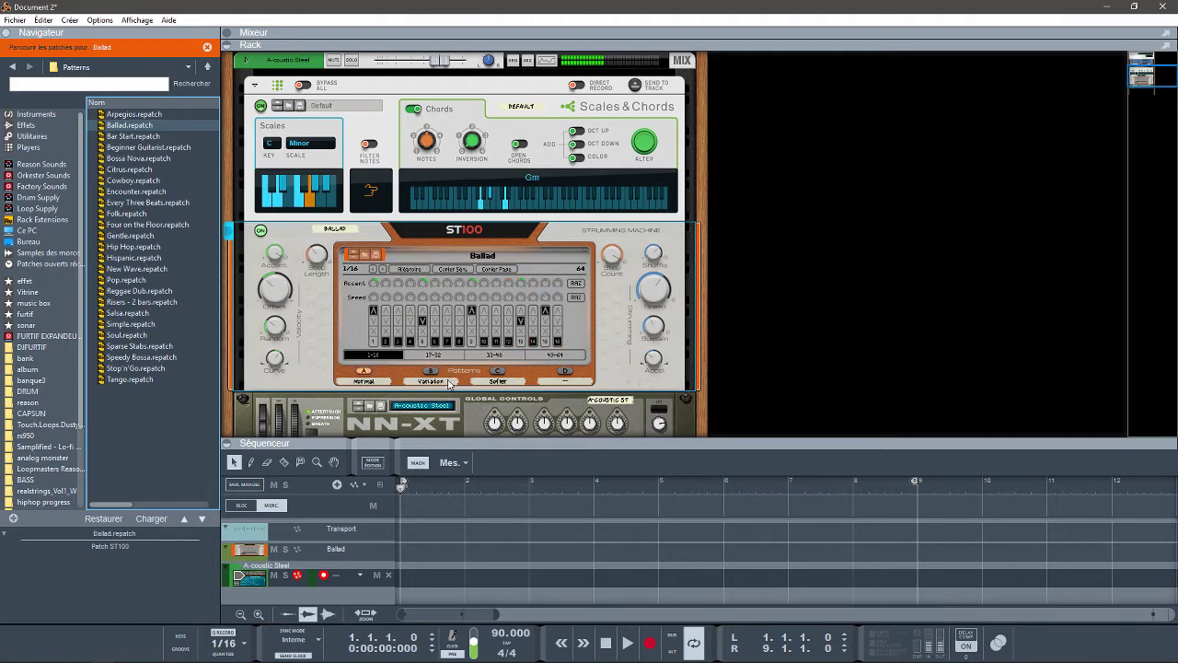
left_click(431, 373)
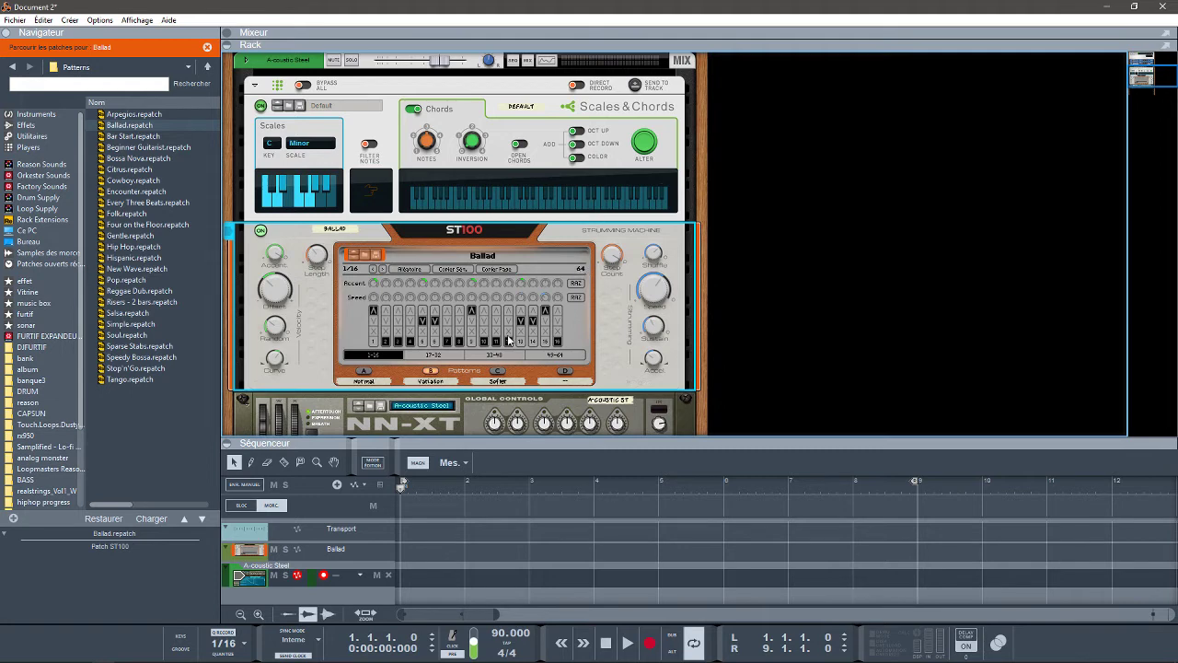
Step: Examine the four step pages of Ballad's Variation pattern, comparing pages 33-48 and 49-64, and return to page 1-16
left_click(444, 356)
left_click(492, 356)
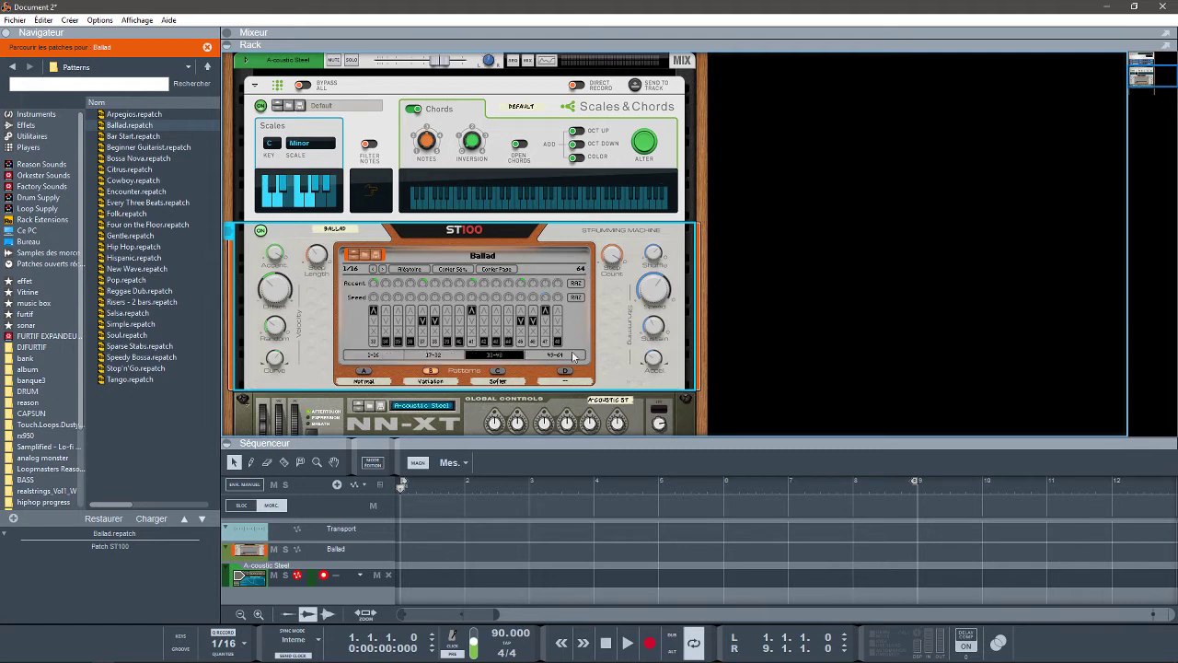
left_click(576, 356)
left_click(488, 357)
left_click(445, 357)
left_click(382, 356)
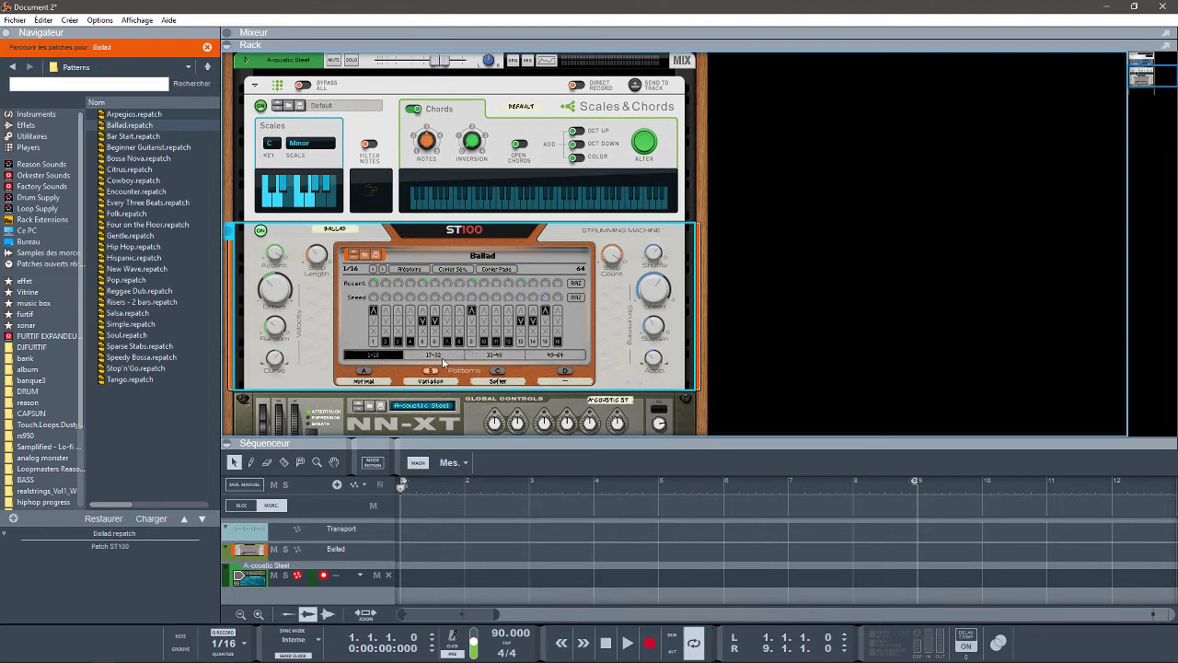
left_click(543, 354)
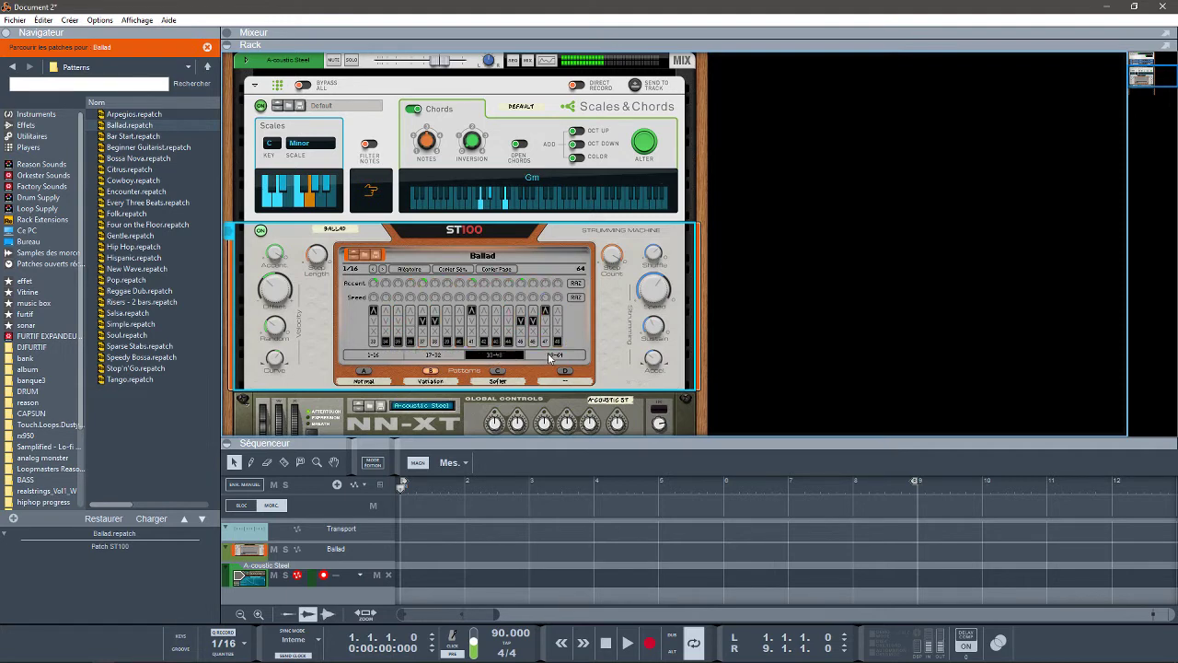
left_click(551, 356)
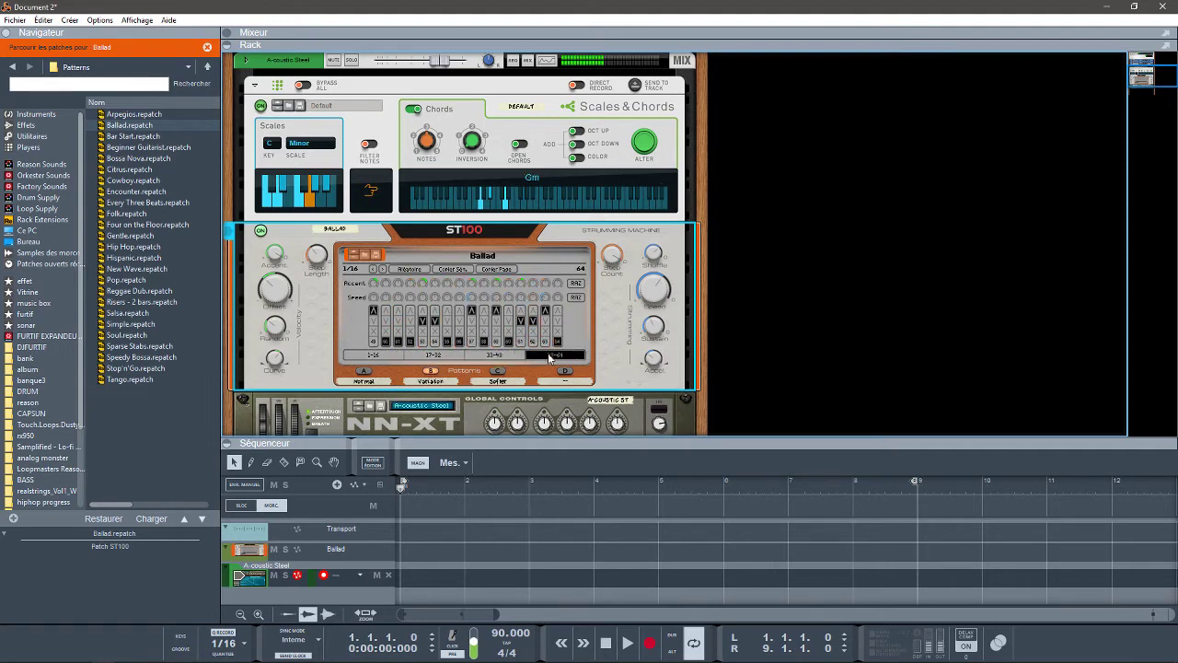
left_click(348, 355)
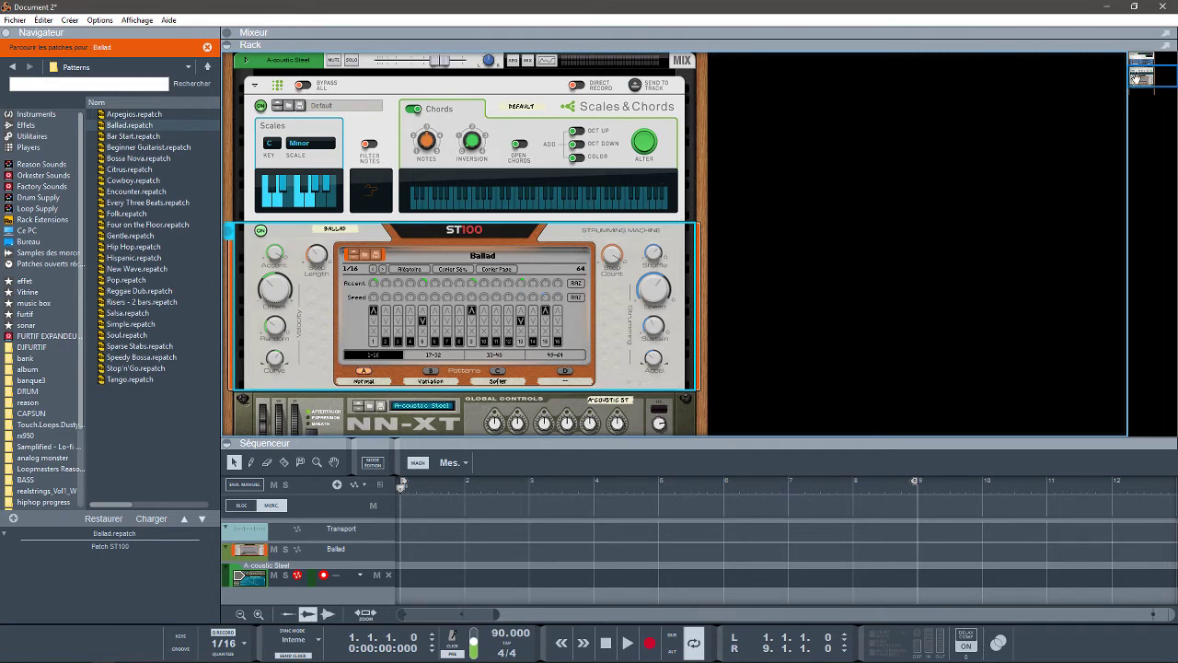
Step: Audition the Bar Start, Beginner Guitarist, Bossa Nova, Citrus and Cowboy patches one after another in the ST100
scroll(465, 244, "down", 2)
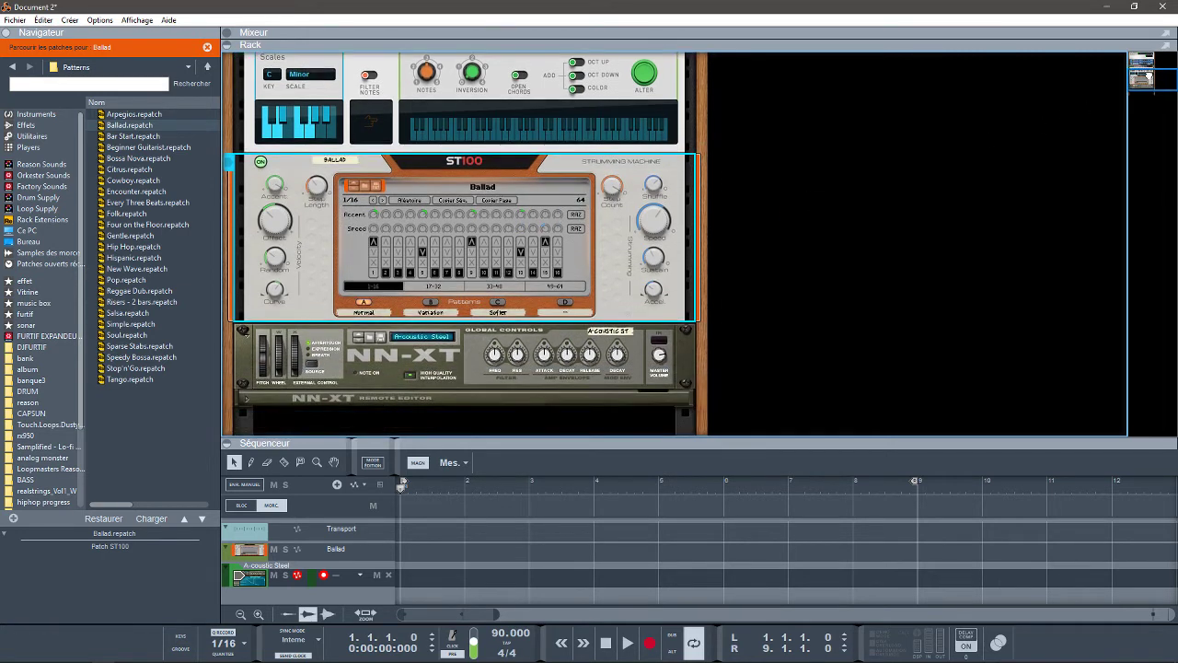
left_click(352, 192)
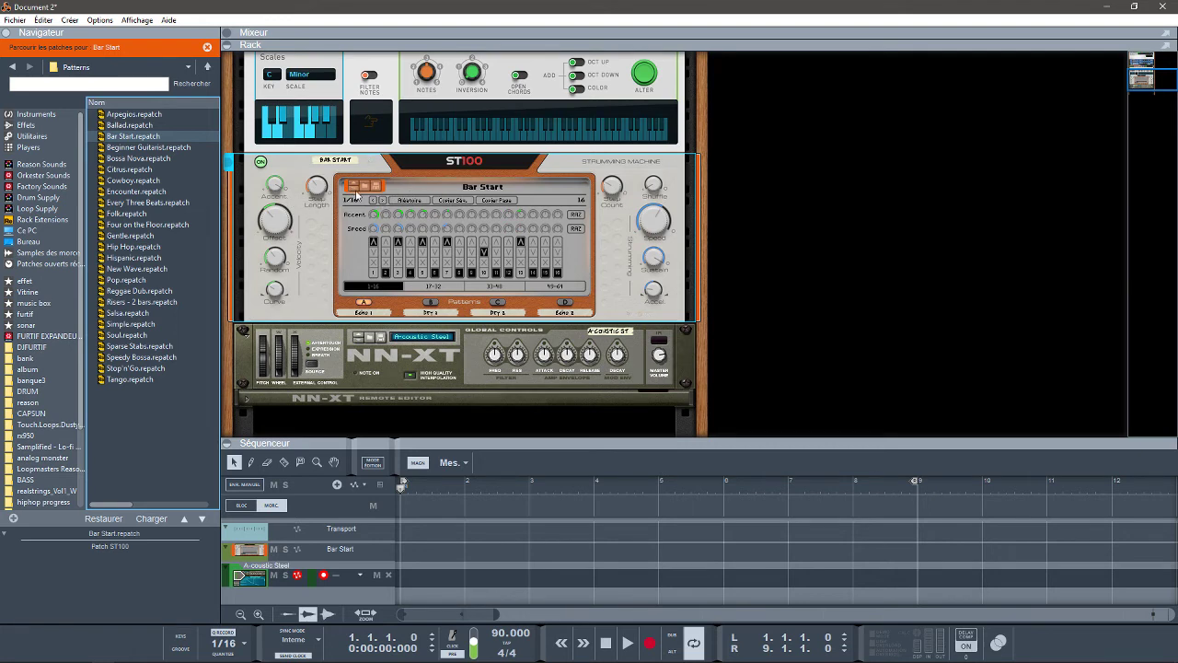
left_click(357, 194)
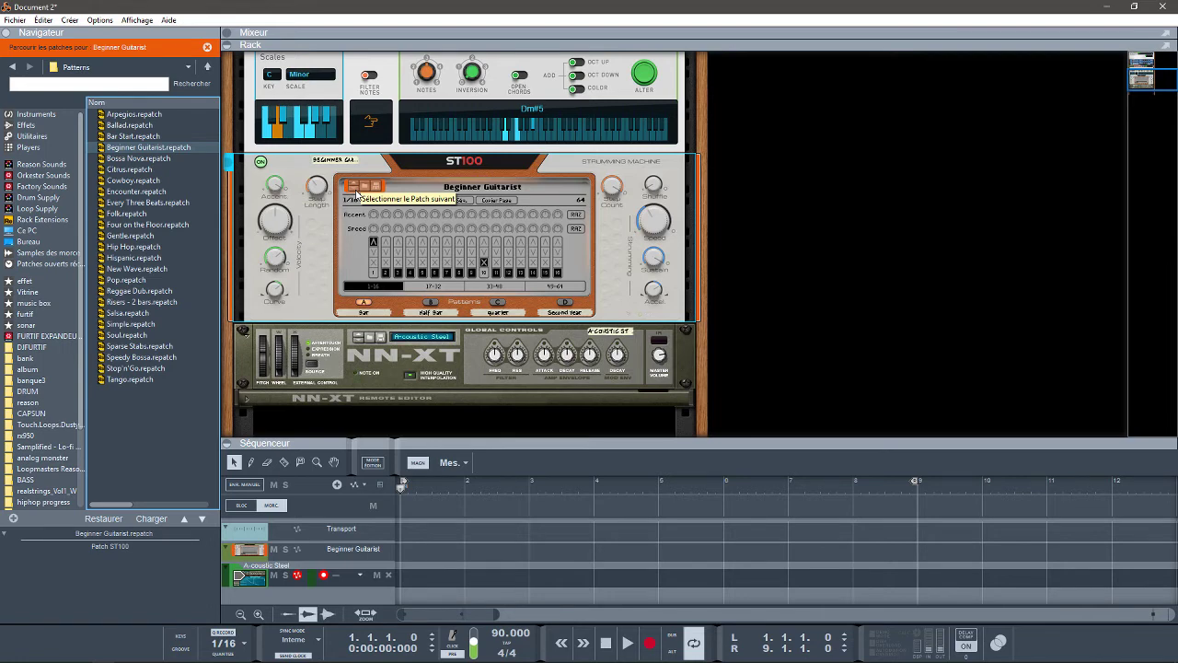
left_click(354, 191)
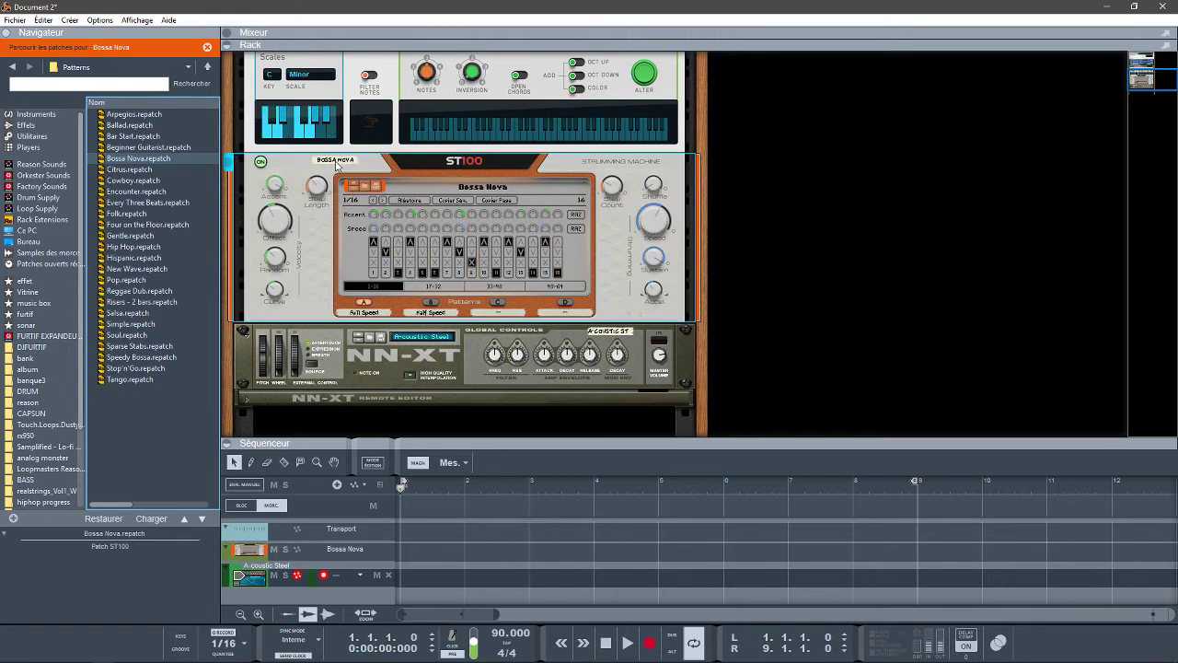
left_click(355, 192)
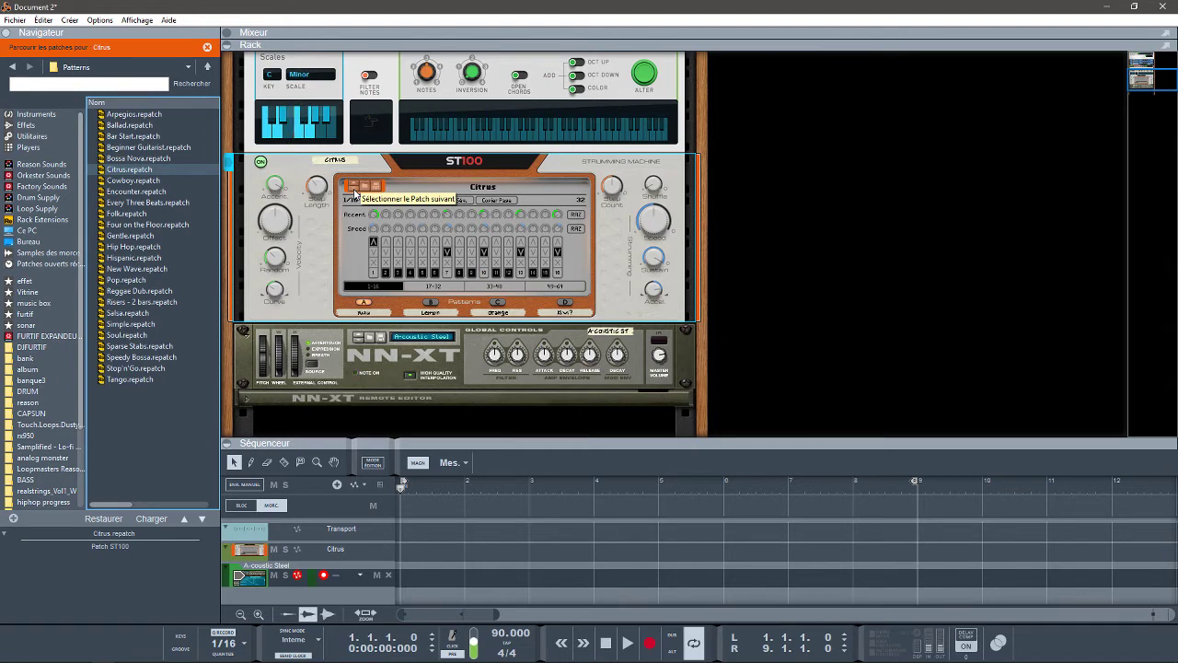
left_click(355, 190)
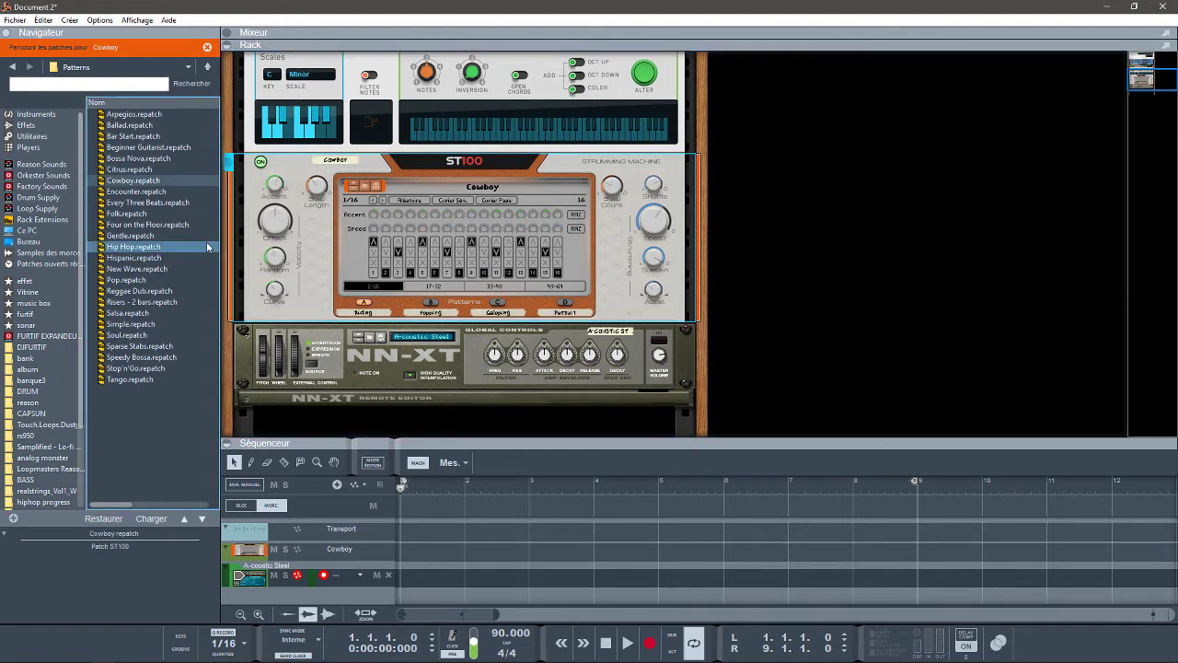
Step: Load the Hispanic patch into the ST100 and switch through pattern B to pattern C
left_click(140, 259)
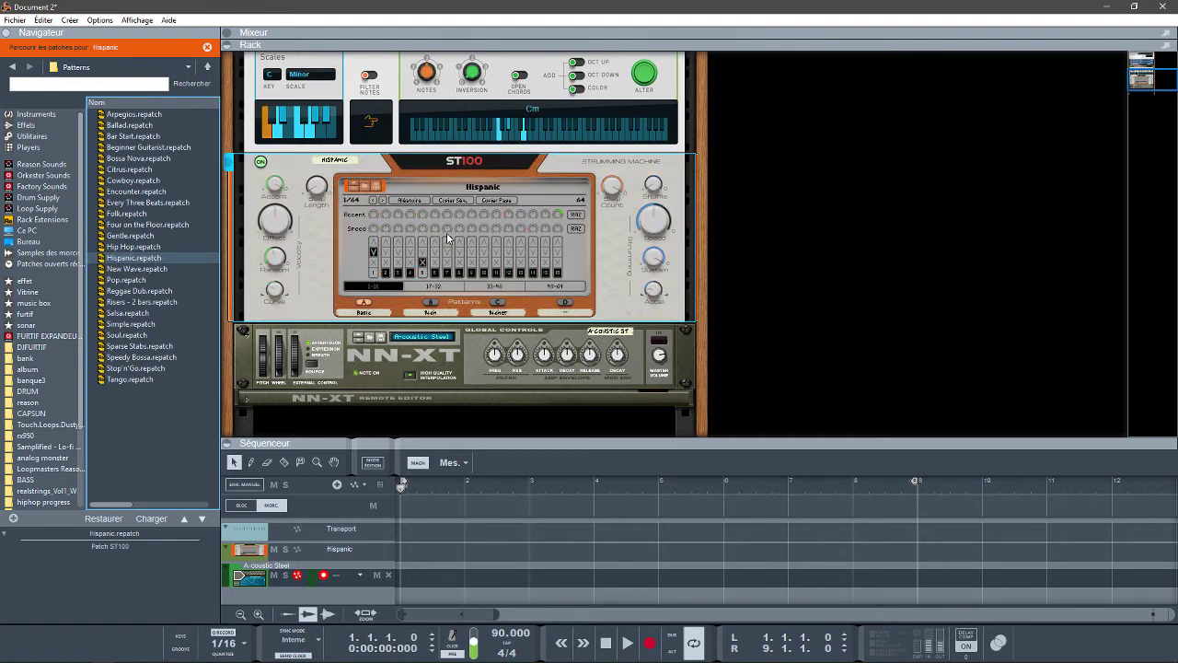
left_click(427, 307)
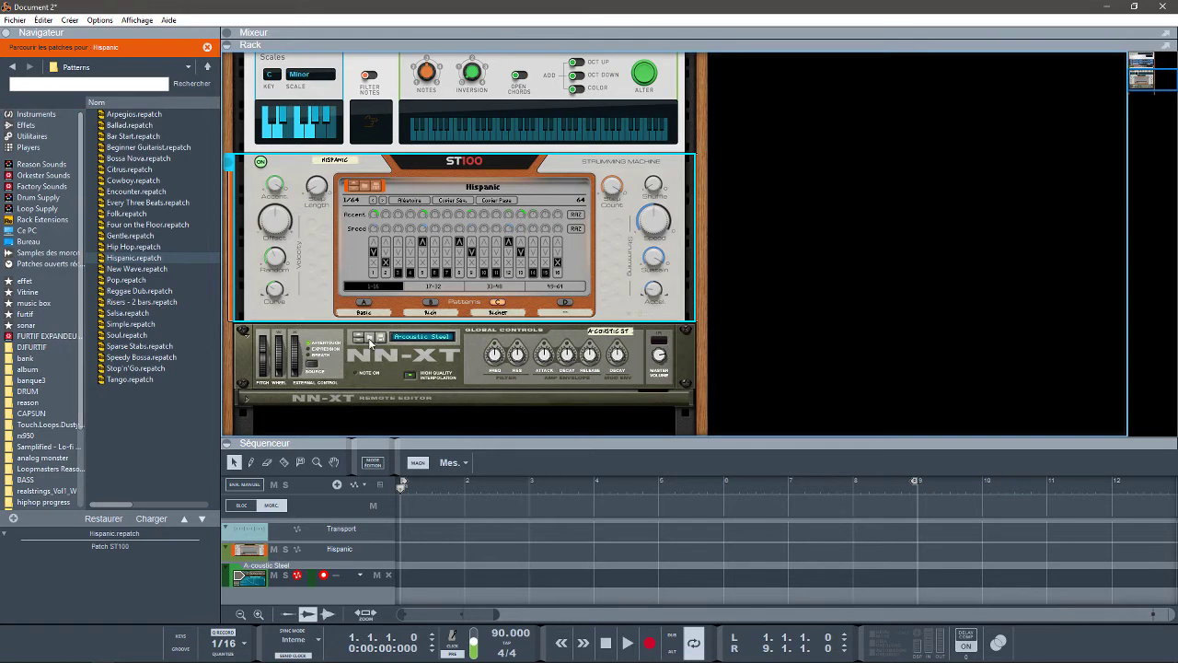
Step: Browse patches for the NN-XT, collapsing the Guitar and Plucked folder and expanding the Piano folder
left_click(371, 340)
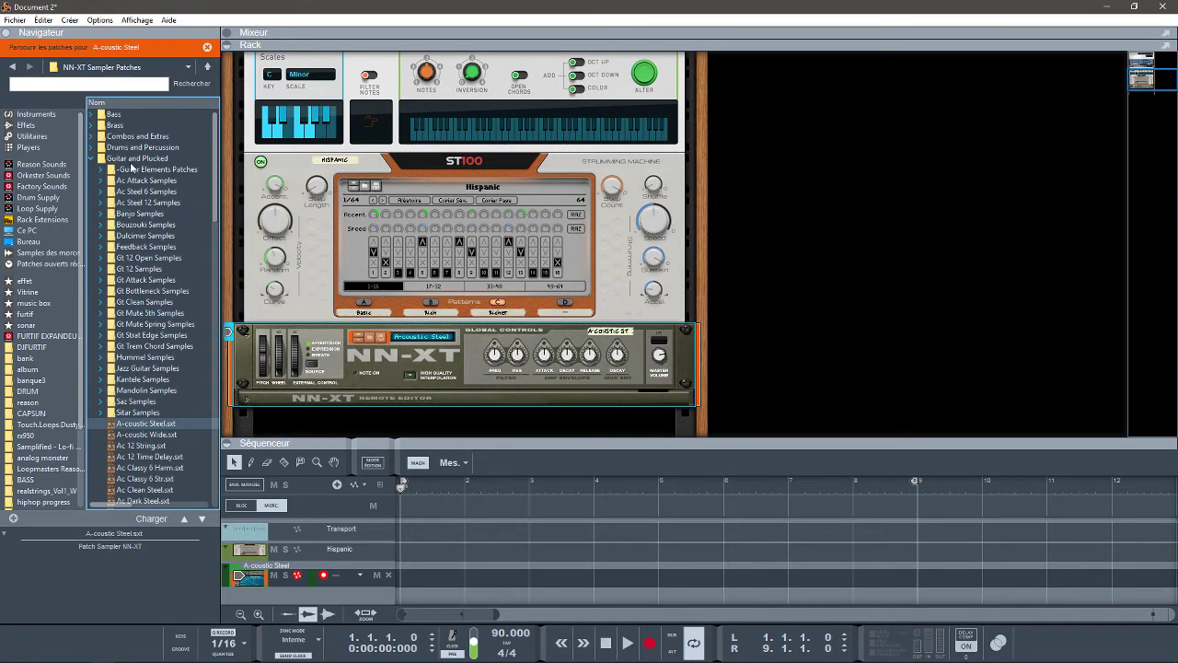
left_click(90, 169)
left_click(91, 160)
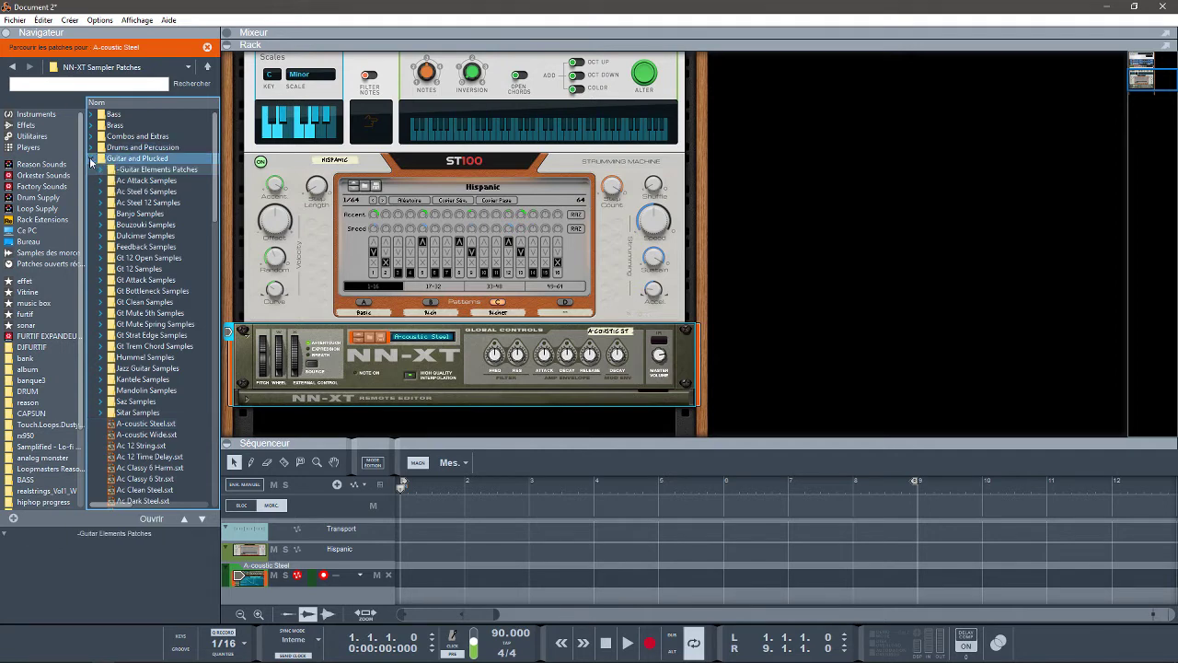
left_click(91, 158)
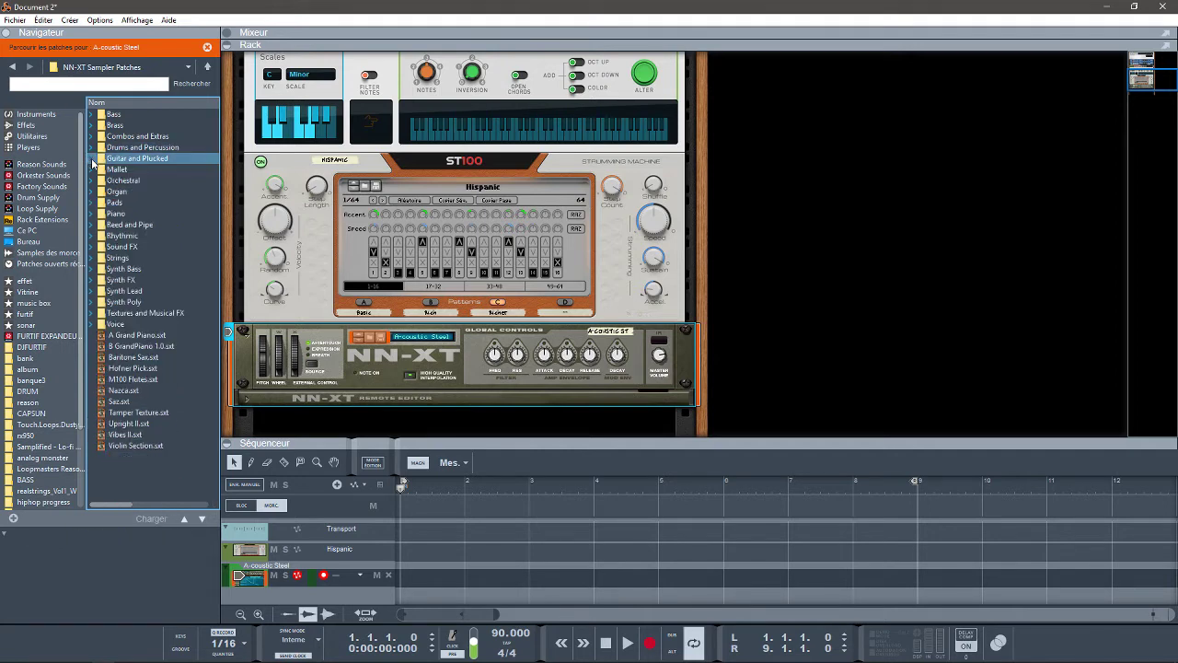
left_click(103, 249)
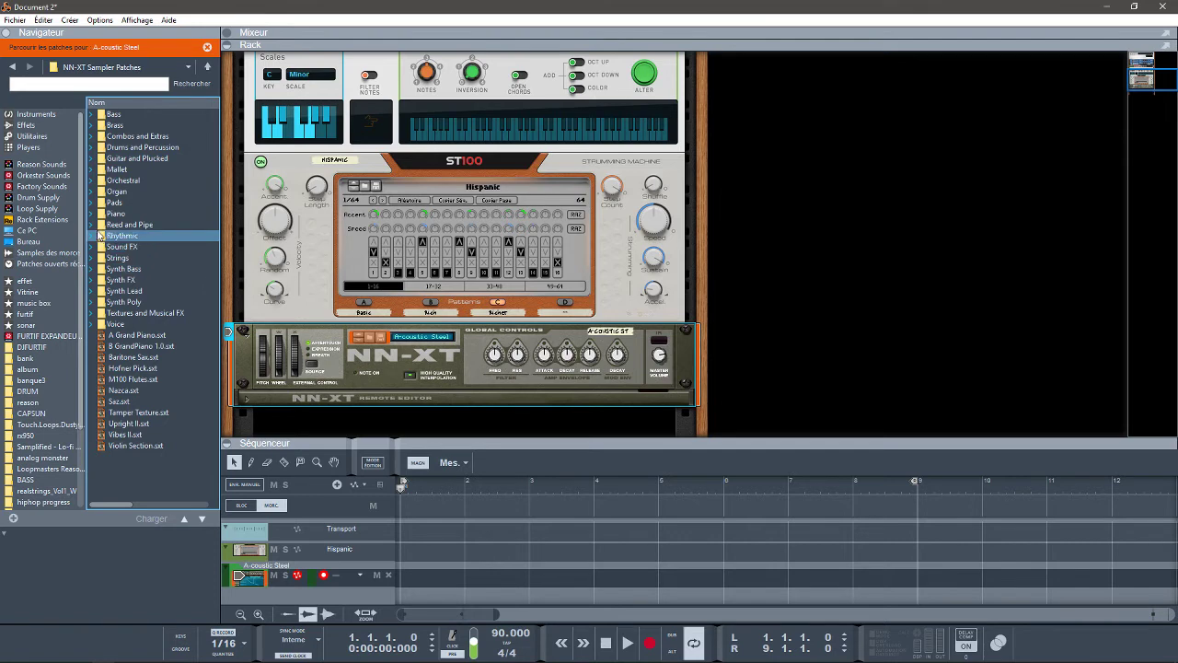
left_click(100, 225)
double_click(112, 213)
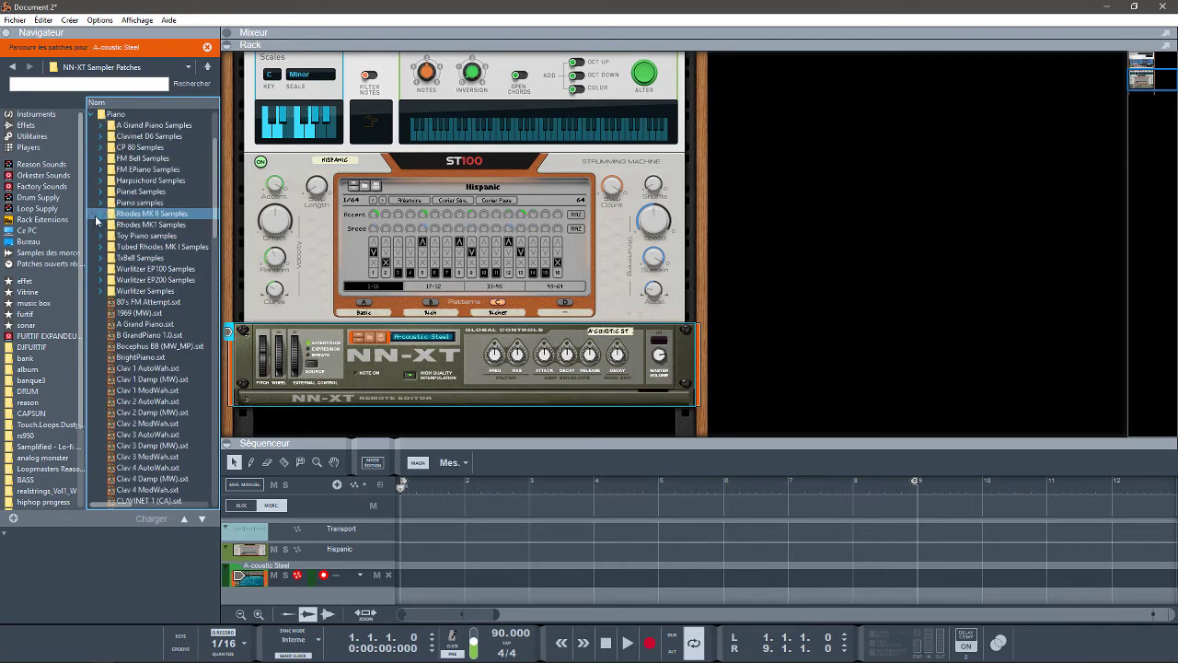
Step: Load Clav 1 AutoWah.sxt from the Piano folder into the NN-XT, and replace it with CLAVINET 1 (CA).sxt
left_click(147, 303)
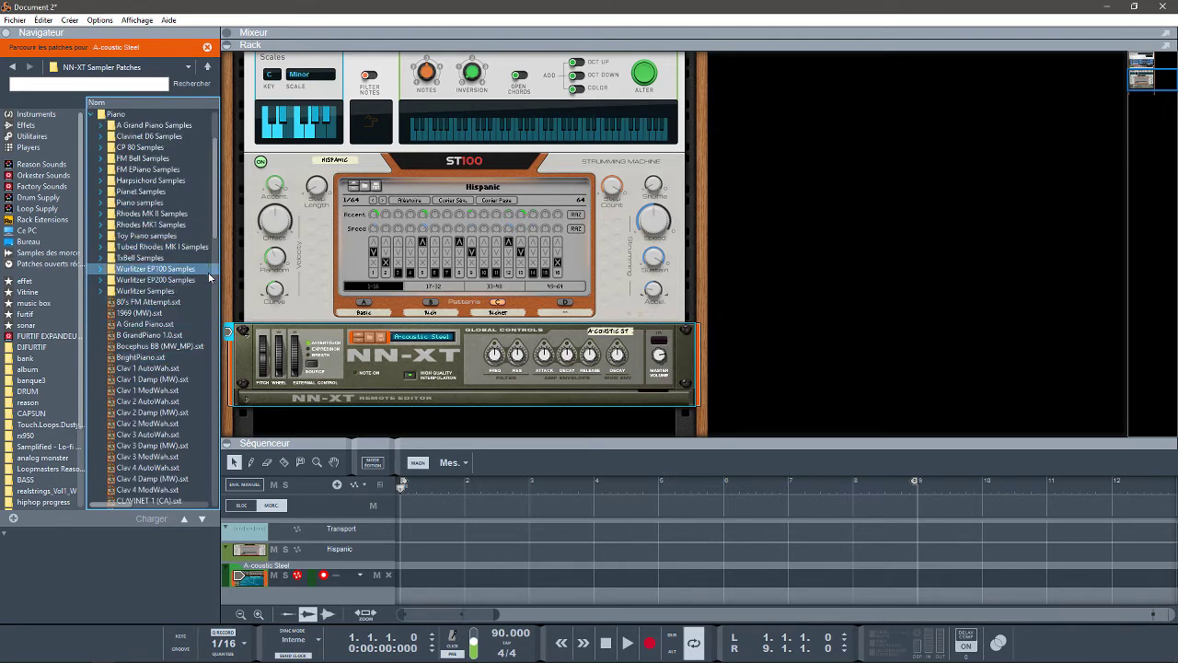
scroll(209, 258, "down", 1)
scroll(215, 249, "down", 3)
left_click(141, 243)
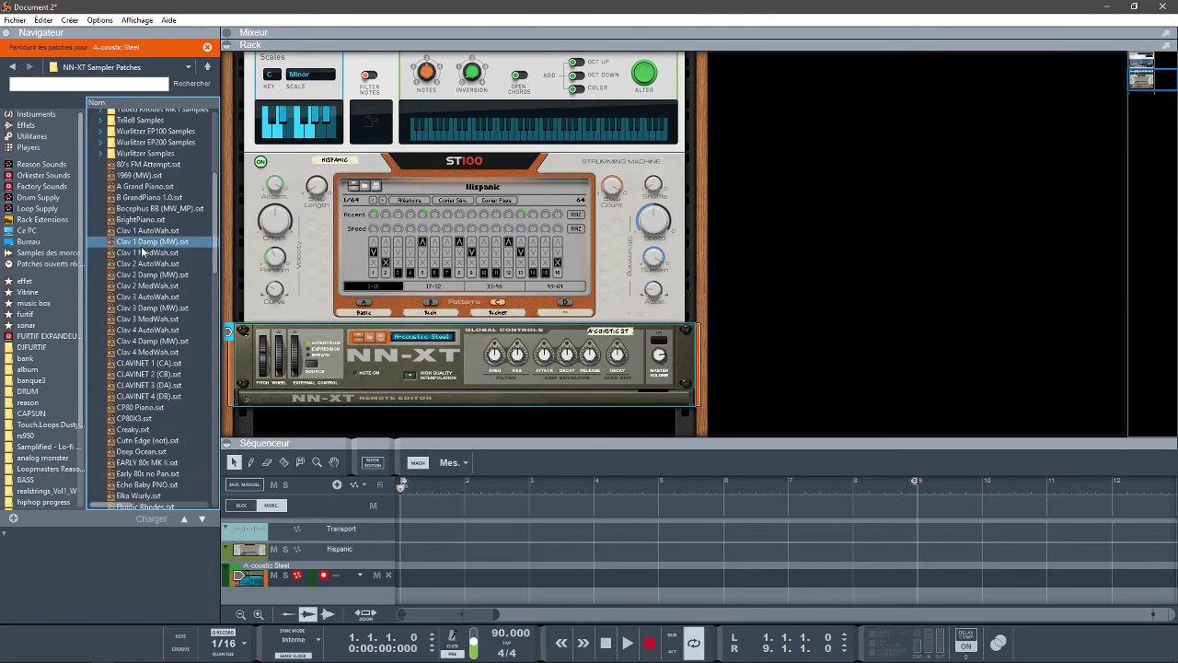
double_click(145, 230)
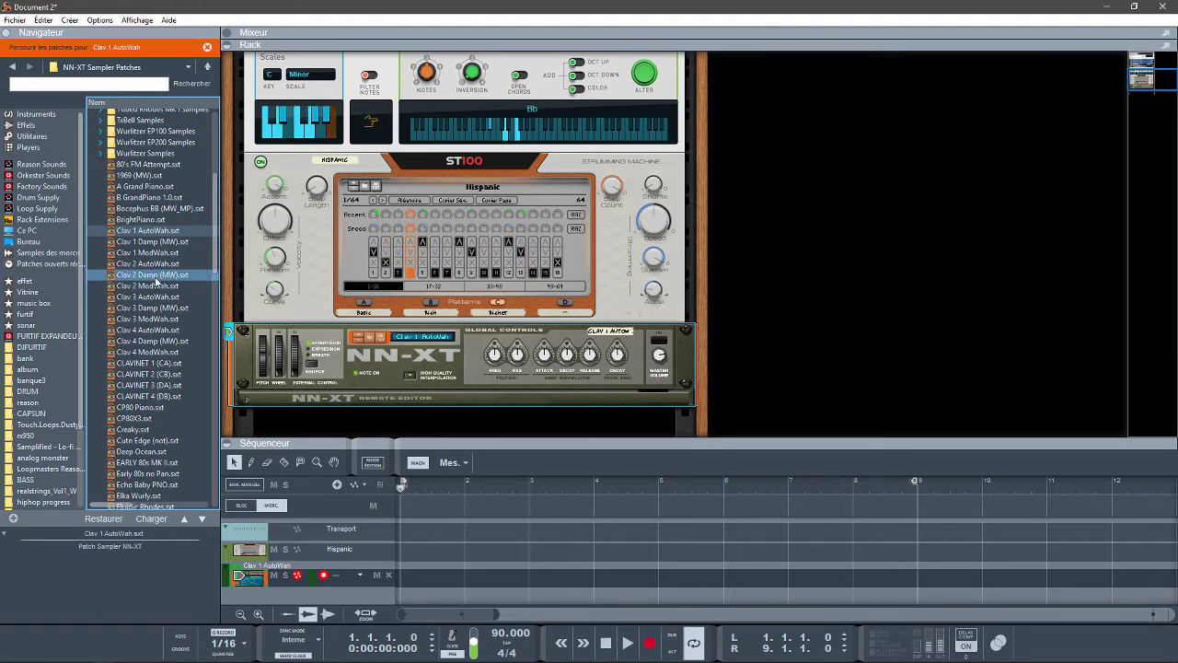
left_click_drag(144, 370, 357, 366)
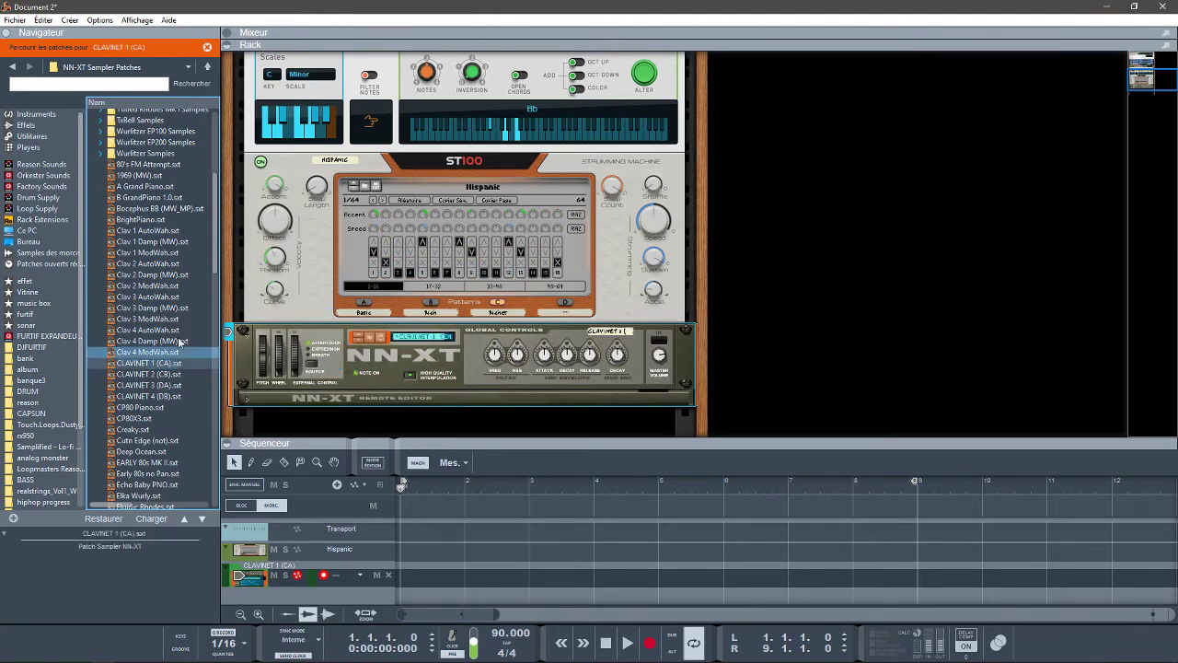
Step: Load Mr. Rodgers.sxt from the Piano folder into the NN-XT, and replace it with RhodesMK1.sxt
left_click_drag(214, 262, 219, 363)
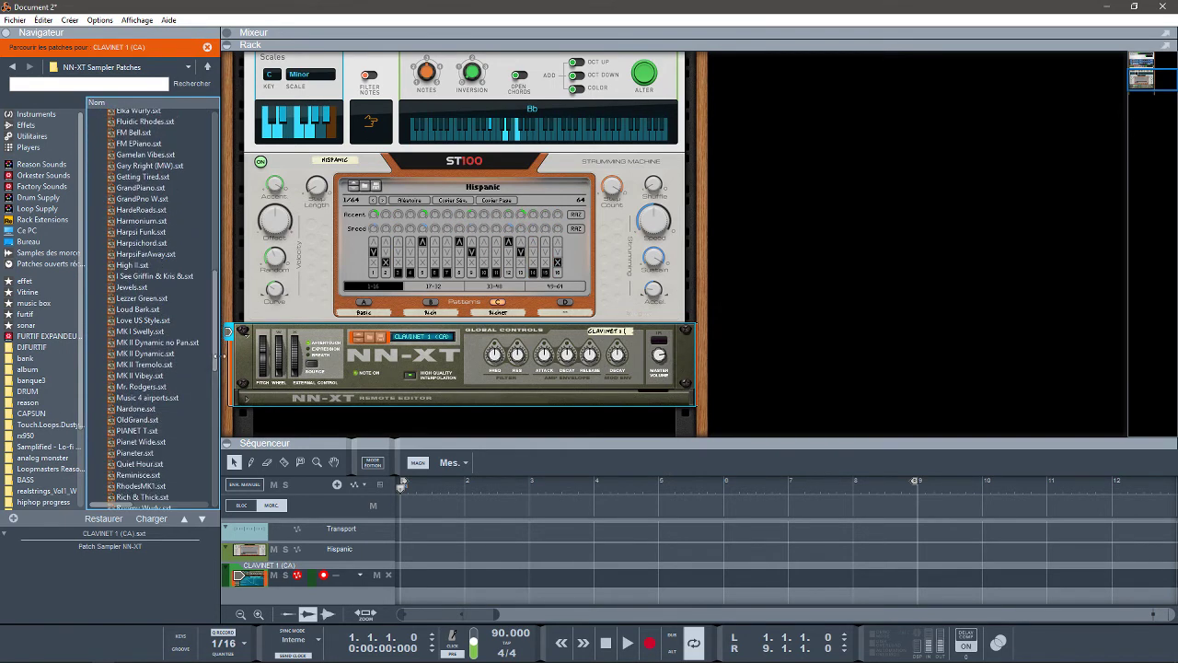
left_click(129, 353)
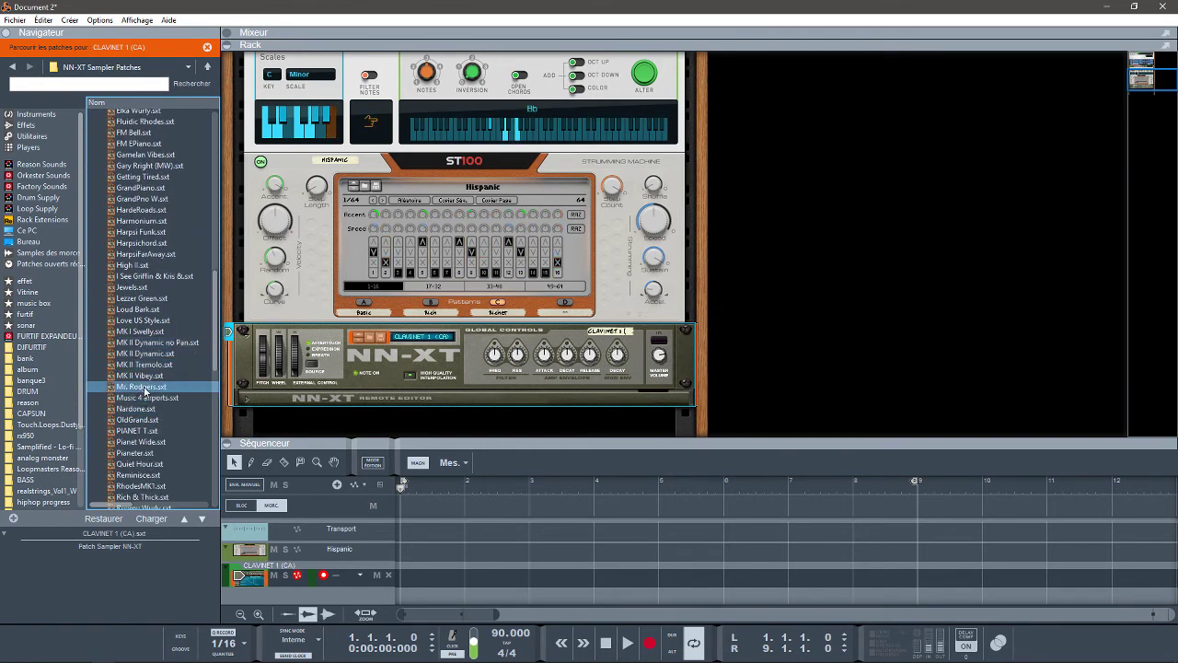
double_click(144, 387)
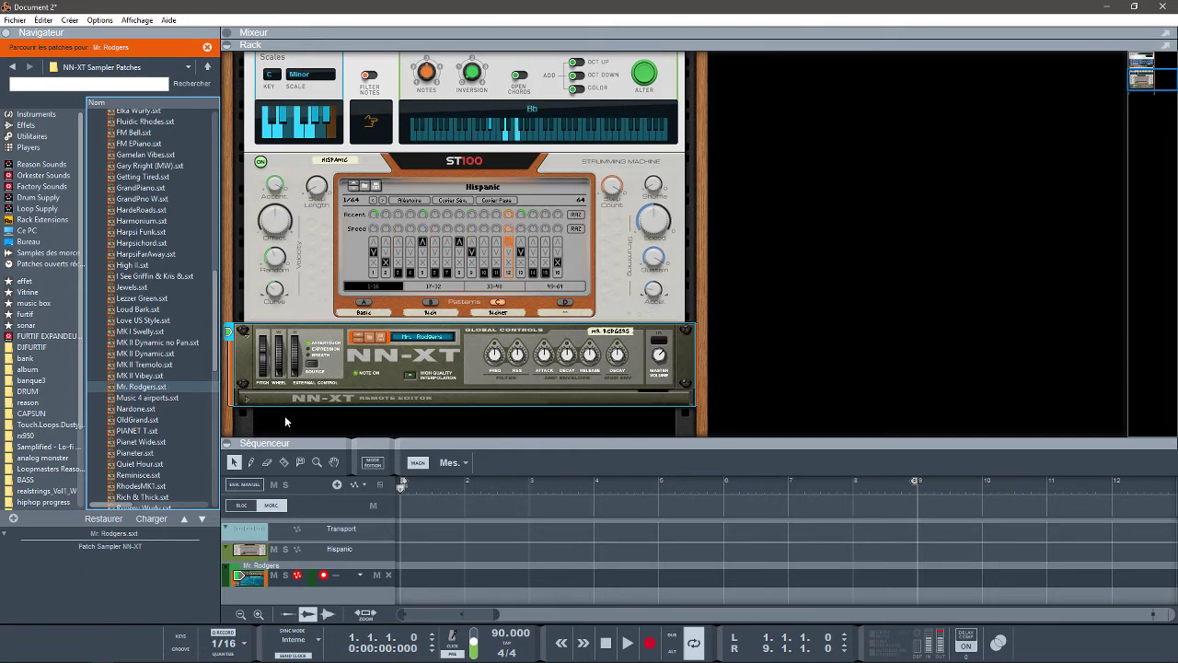
double_click(151, 491)
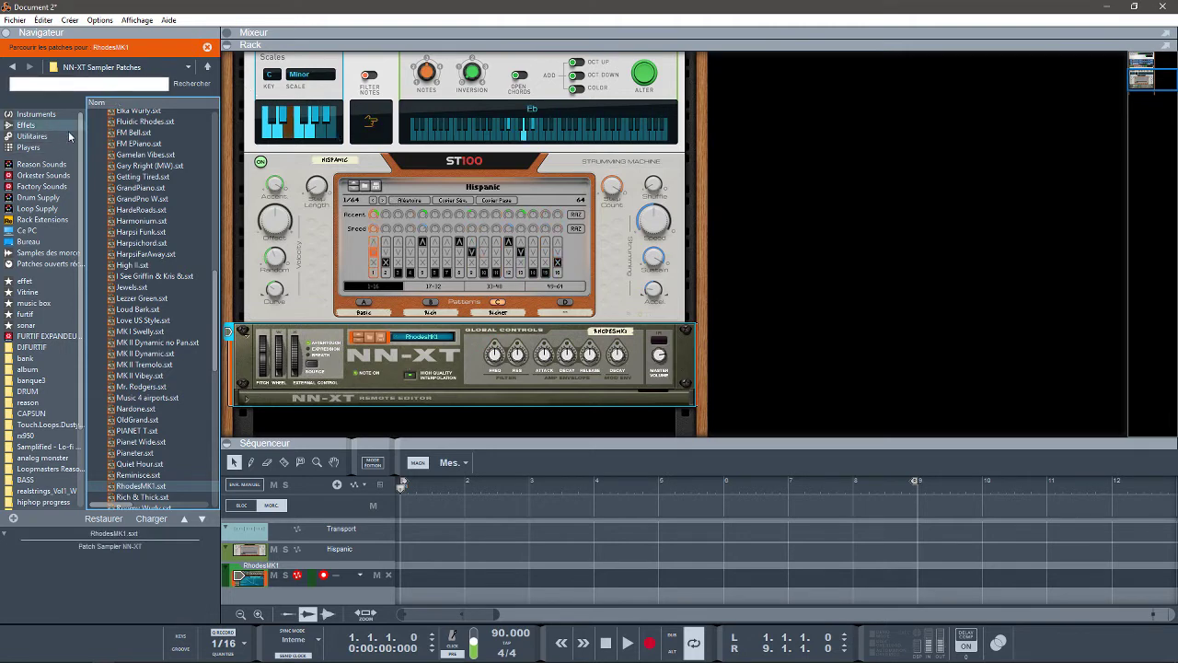
Step: Load the Soul patch into the ST100 and switch it to pattern A
left_click_drag(215, 304, 257, 99)
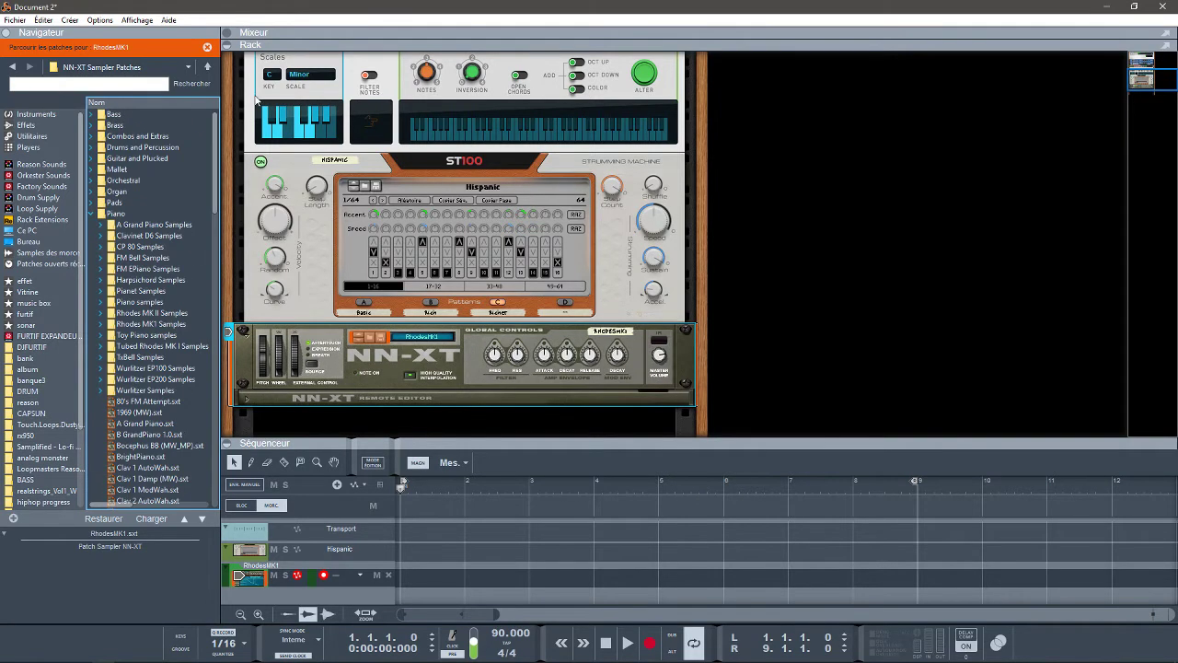
left_click(364, 188)
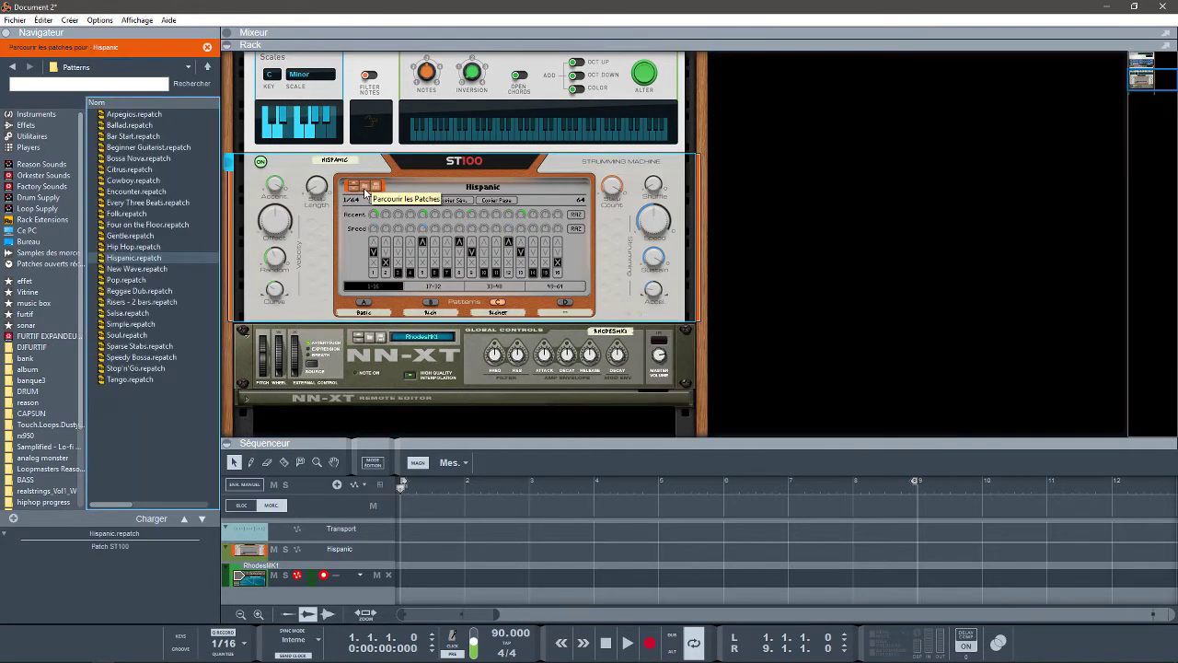
left_click(157, 335)
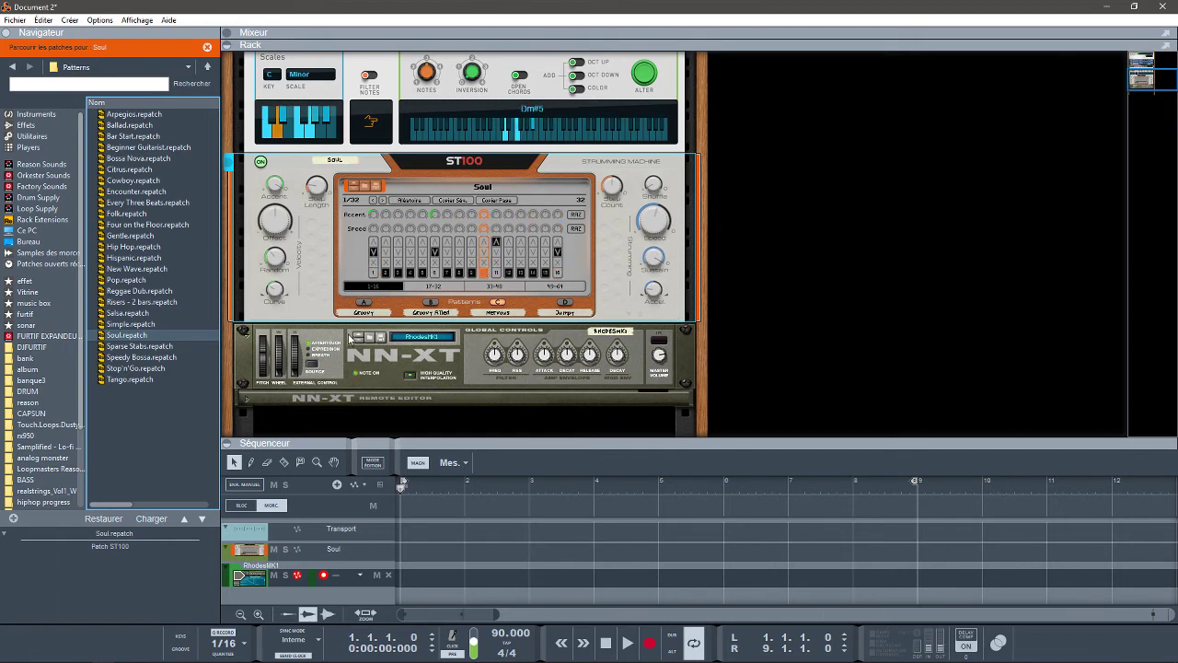
left_click(363, 303)
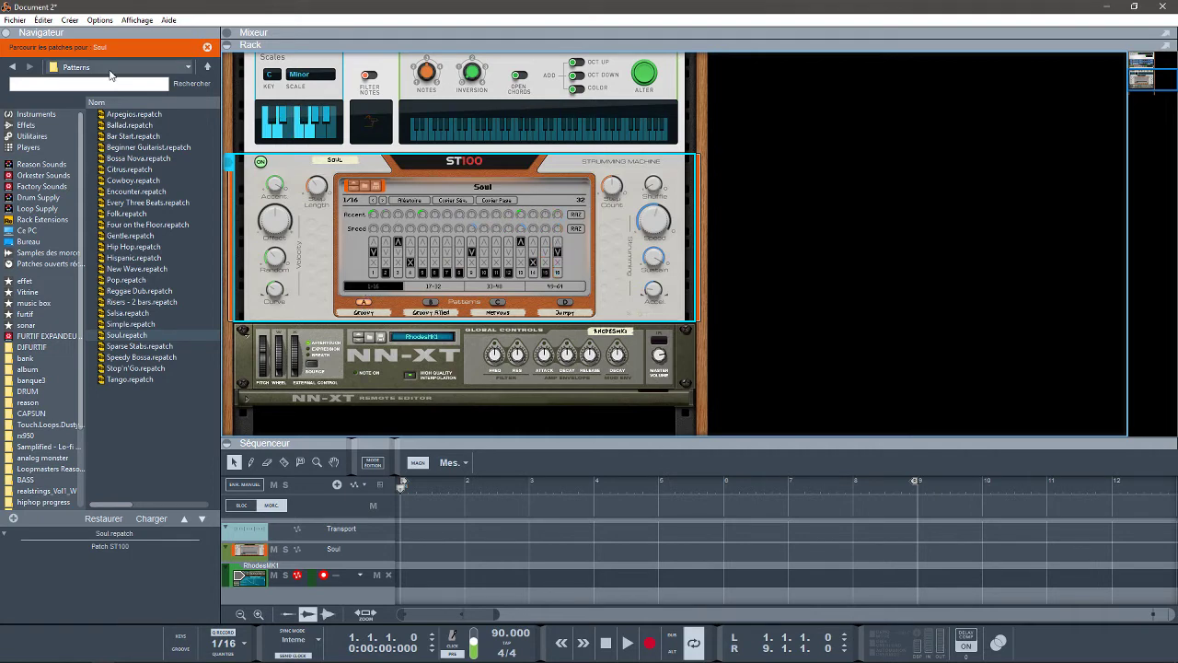
Step: Open the recent song lofi45.reason, and close Document 2 without saving its changes
left_click(16, 22)
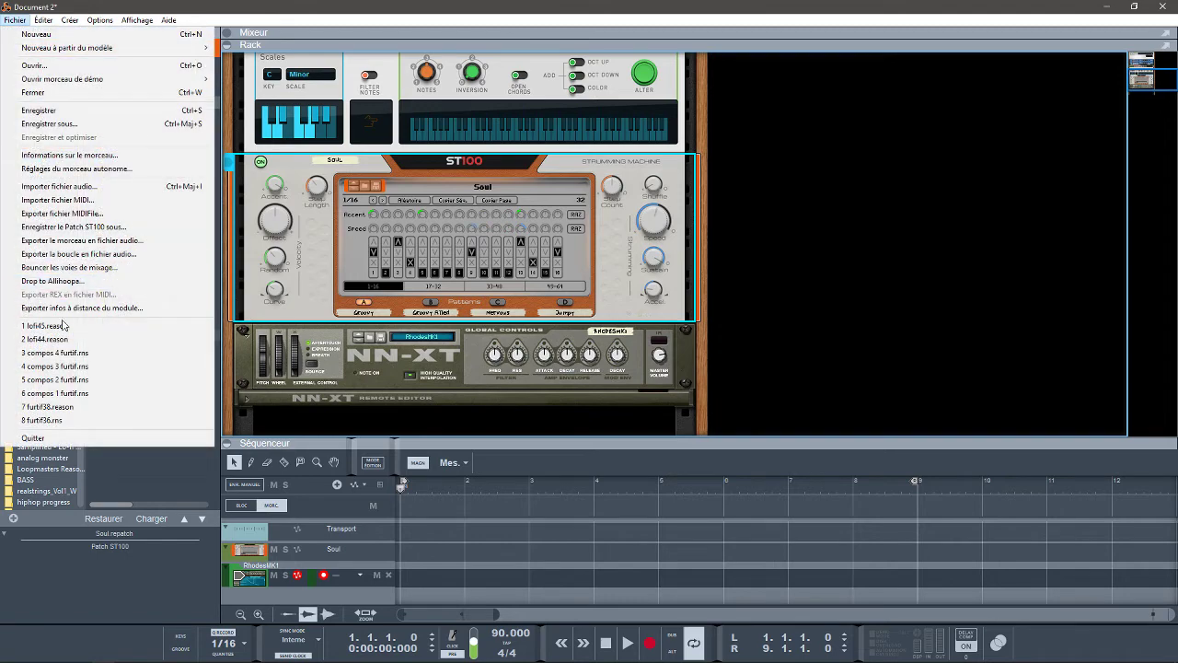
key("Escape")
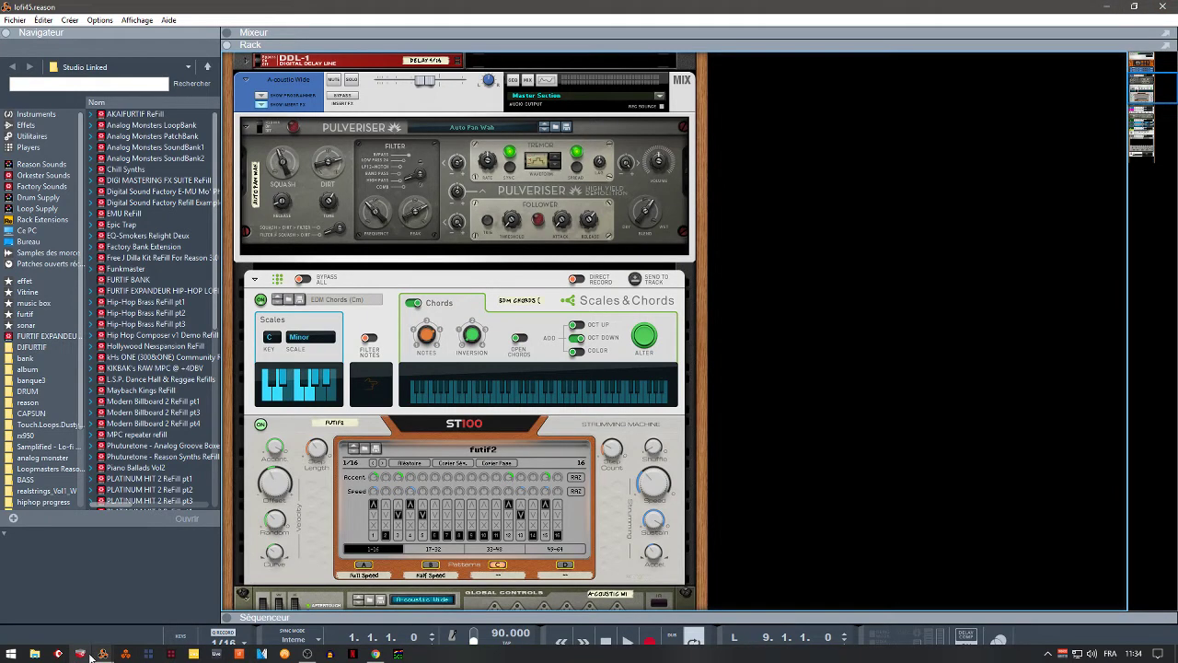
left_click(99, 653)
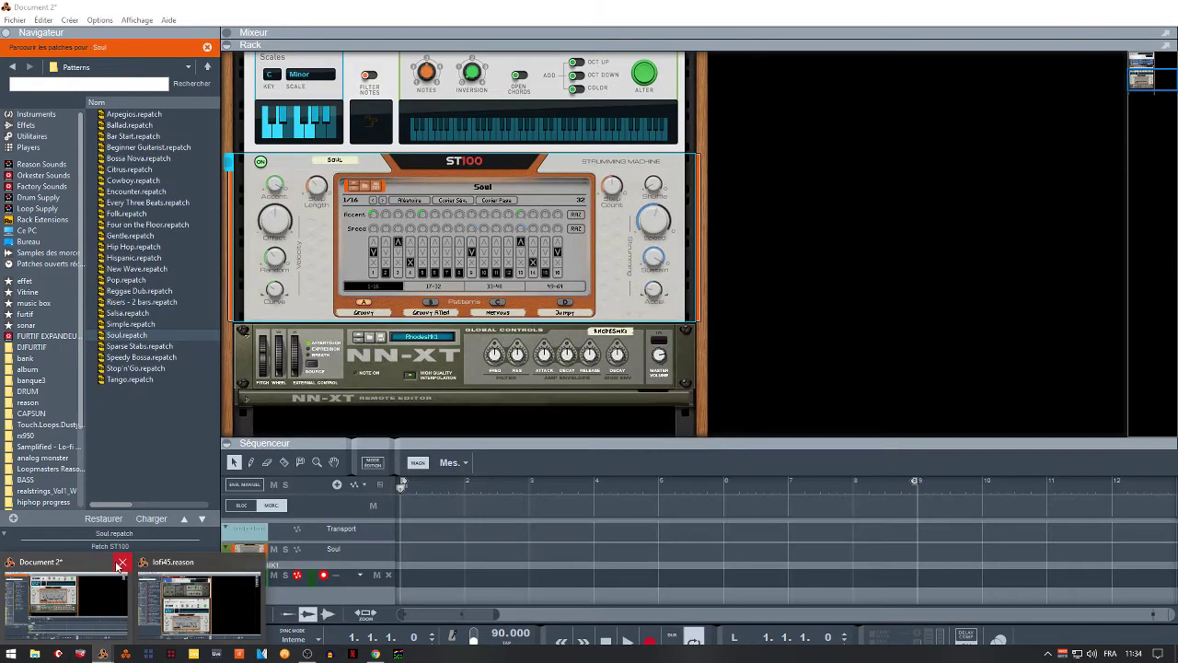
left_click(120, 565)
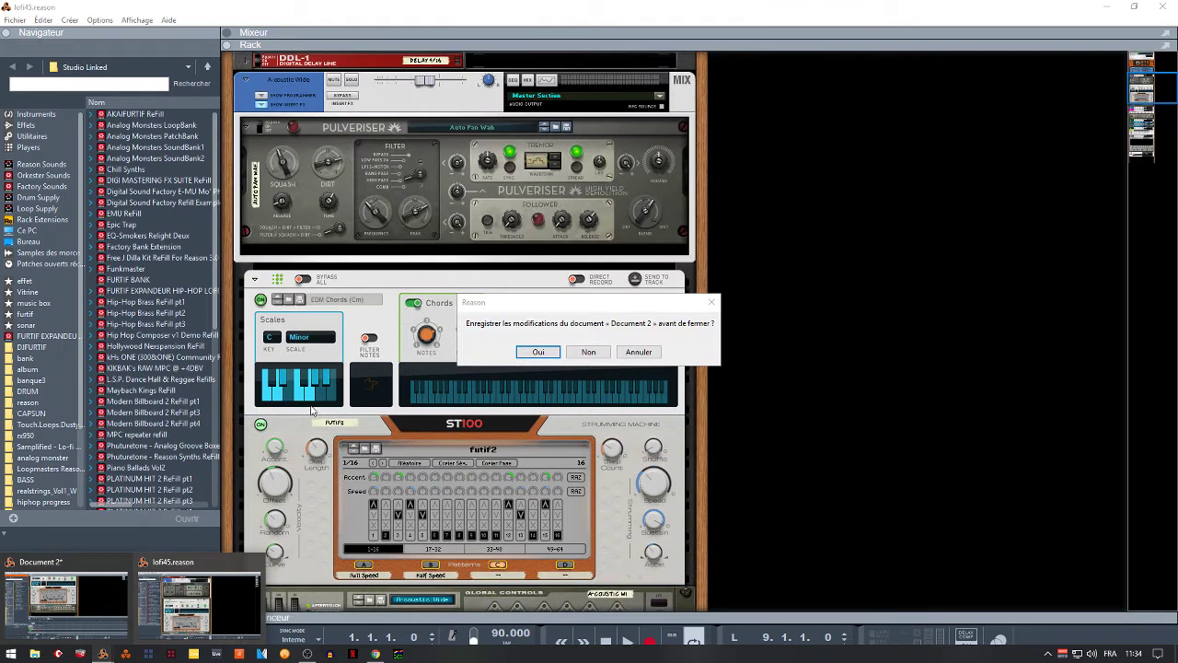
left_click(588, 352)
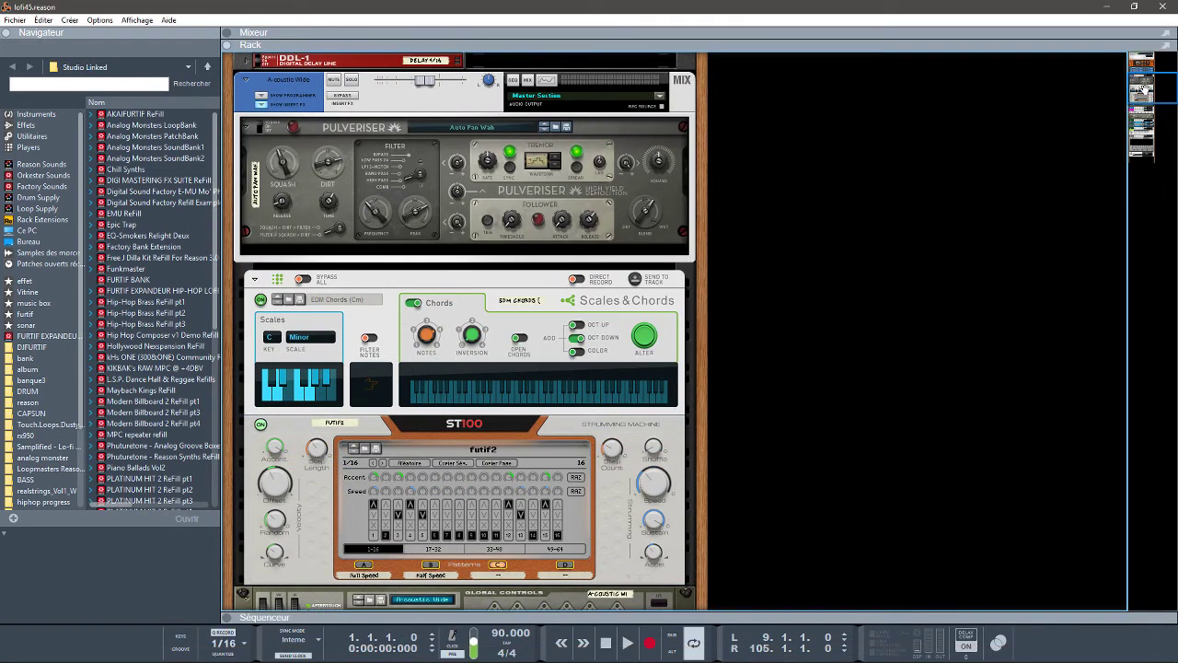
Step: Examine the song's rack devices from the master section down to SyndtSphere, and open the SyndtSphere interface beside the rack
left_click_drag(1142, 92, 1140, 66)
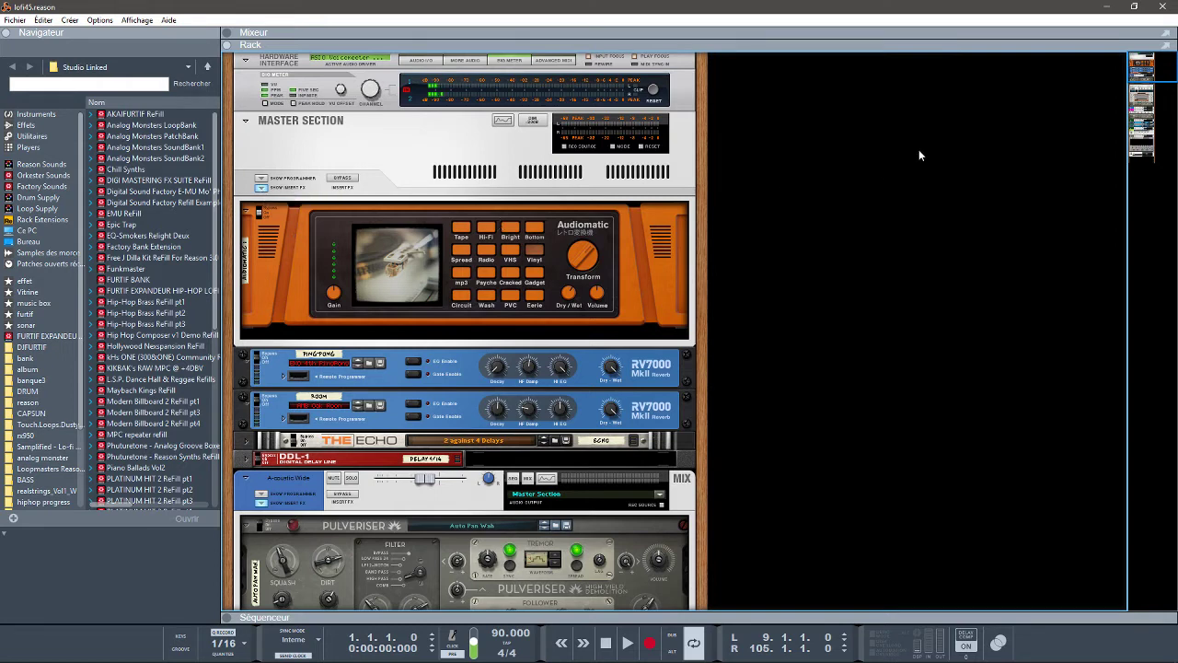
left_click_drag(1141, 73, 1142, 94)
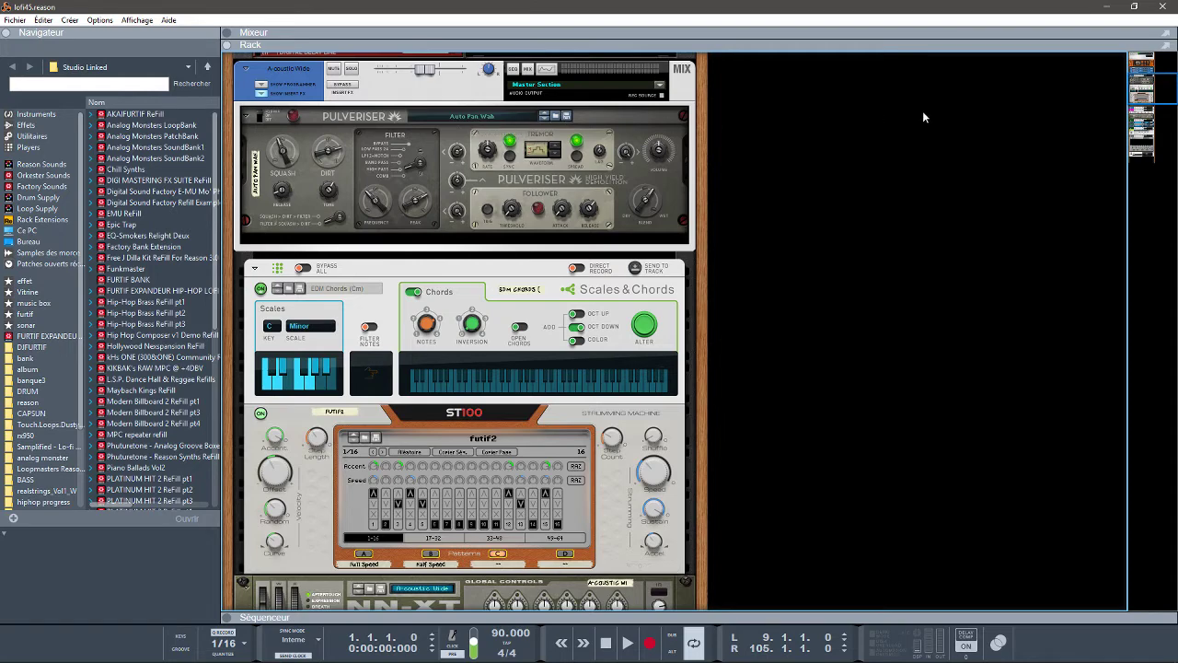
left_click_drag(1155, 92, 1159, 106)
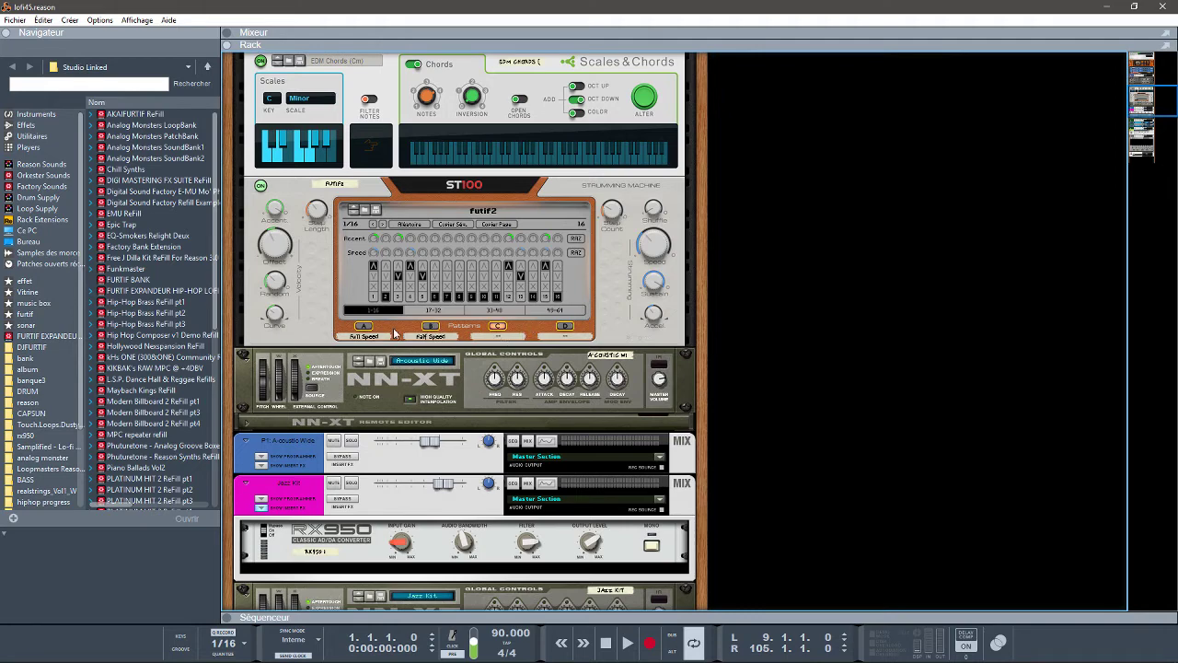
mouse_move(1151, 105)
left_mouse_down()
mouse_move(1157, 124)
mouse_move(1147, 112)
left_mouse_up()
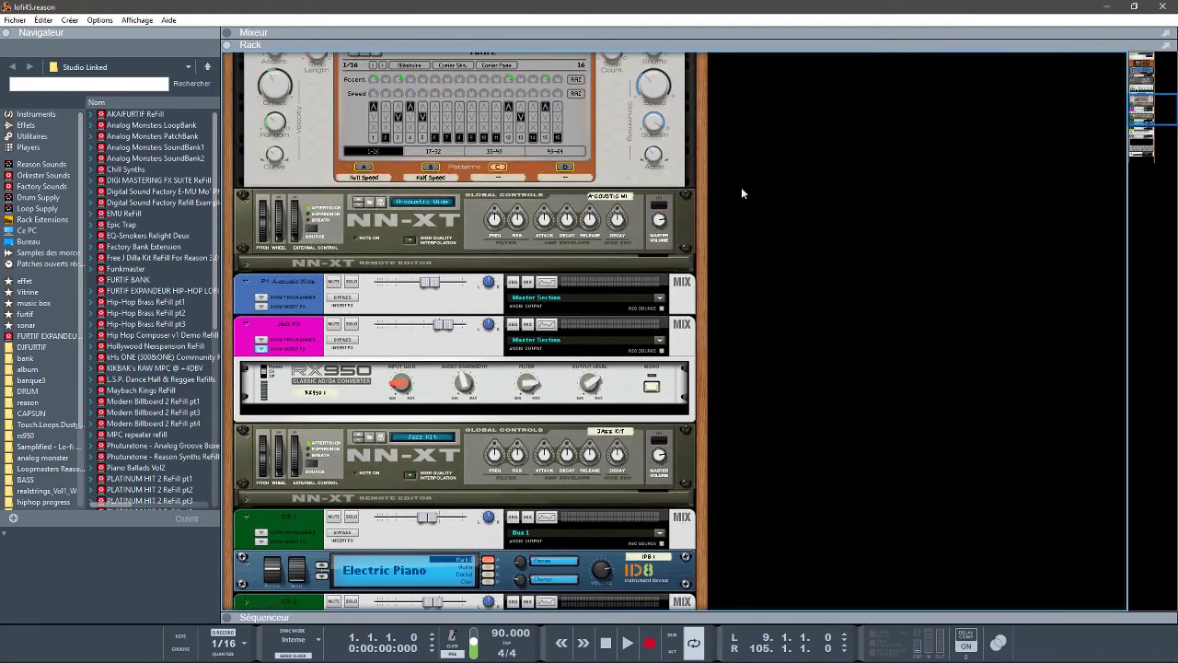
left_click(463, 210)
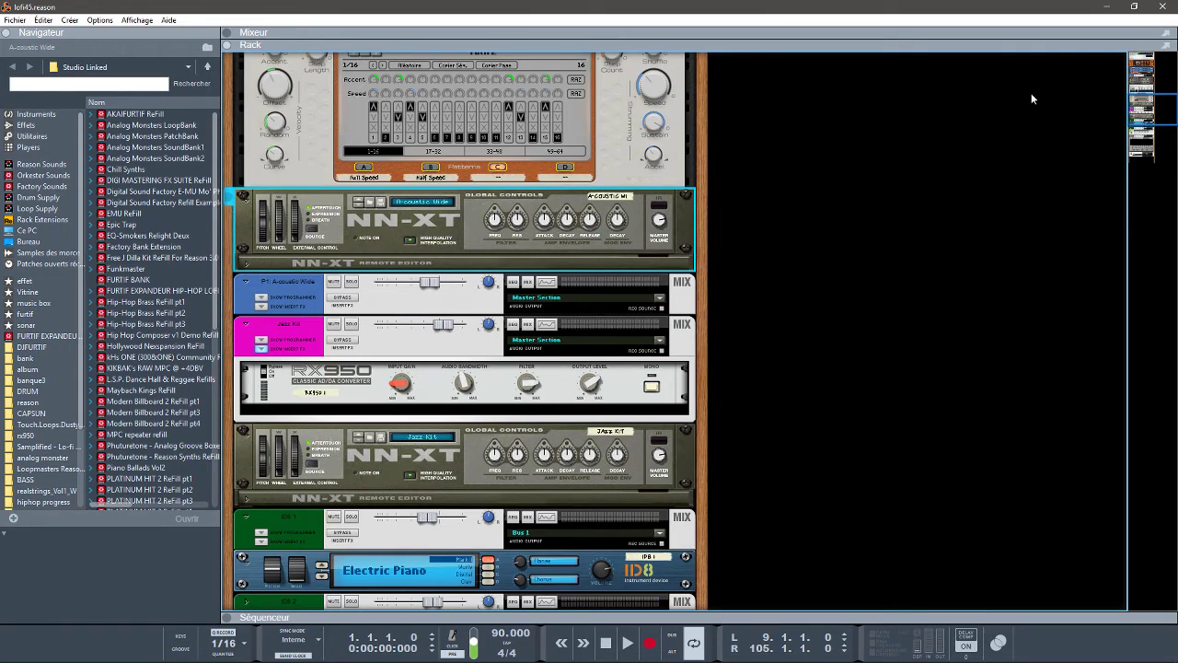
left_click_drag(1139, 122, 1142, 131)
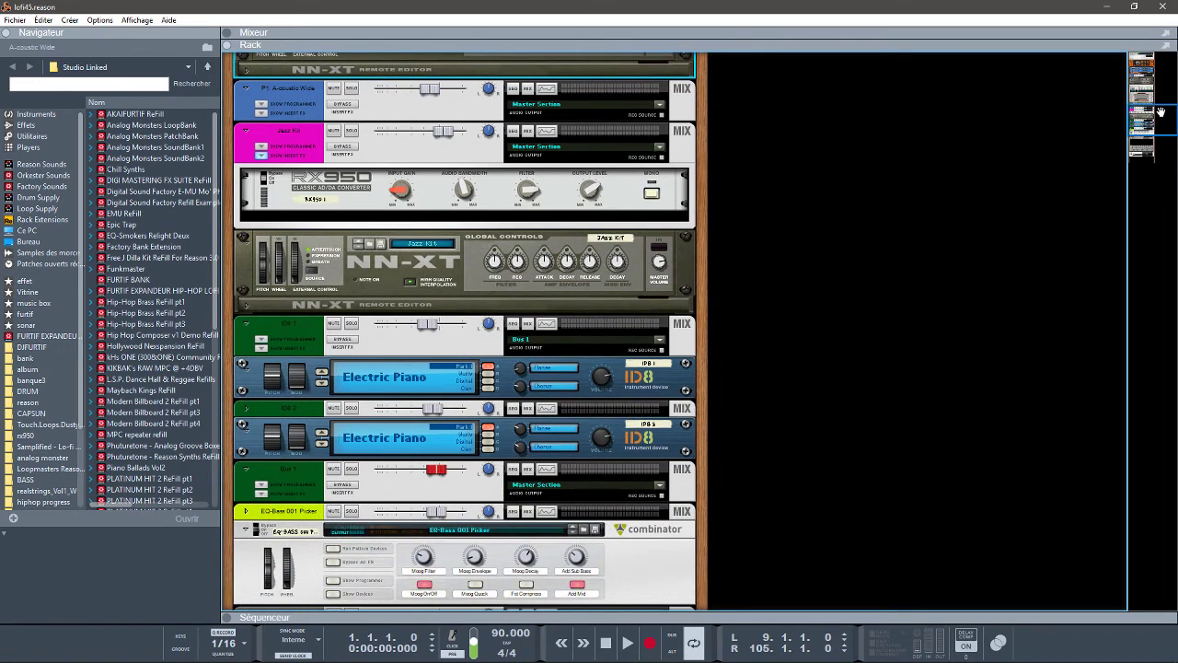
scroll(577, 289, "down", 3)
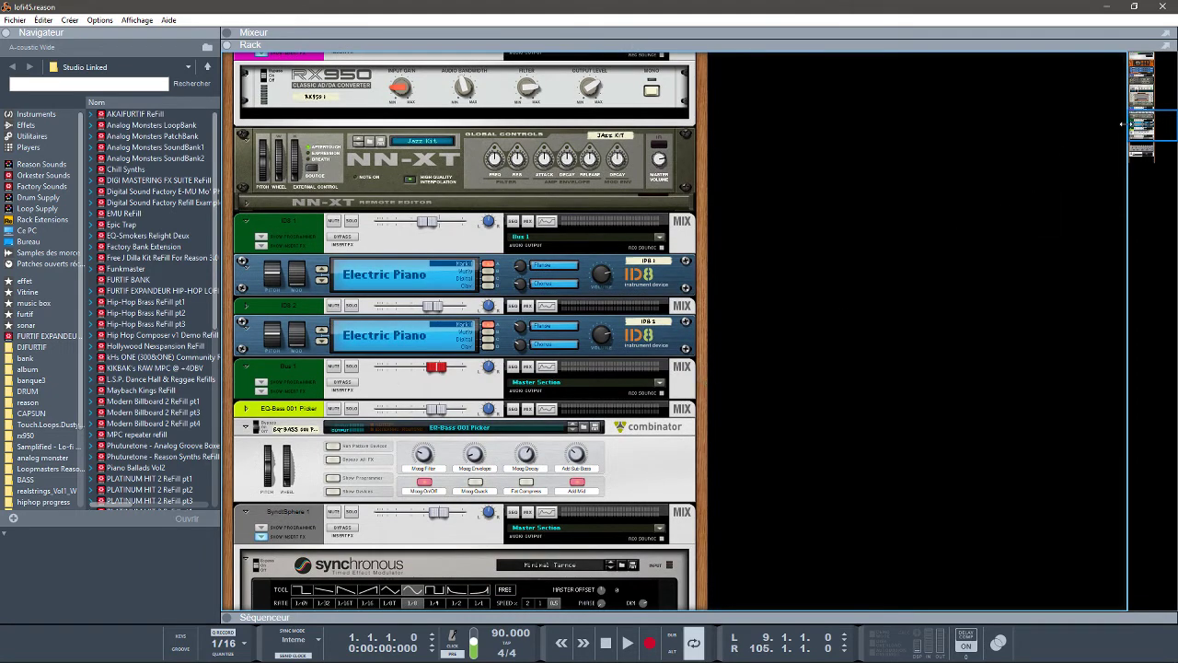
left_click_drag(1140, 122, 1141, 152)
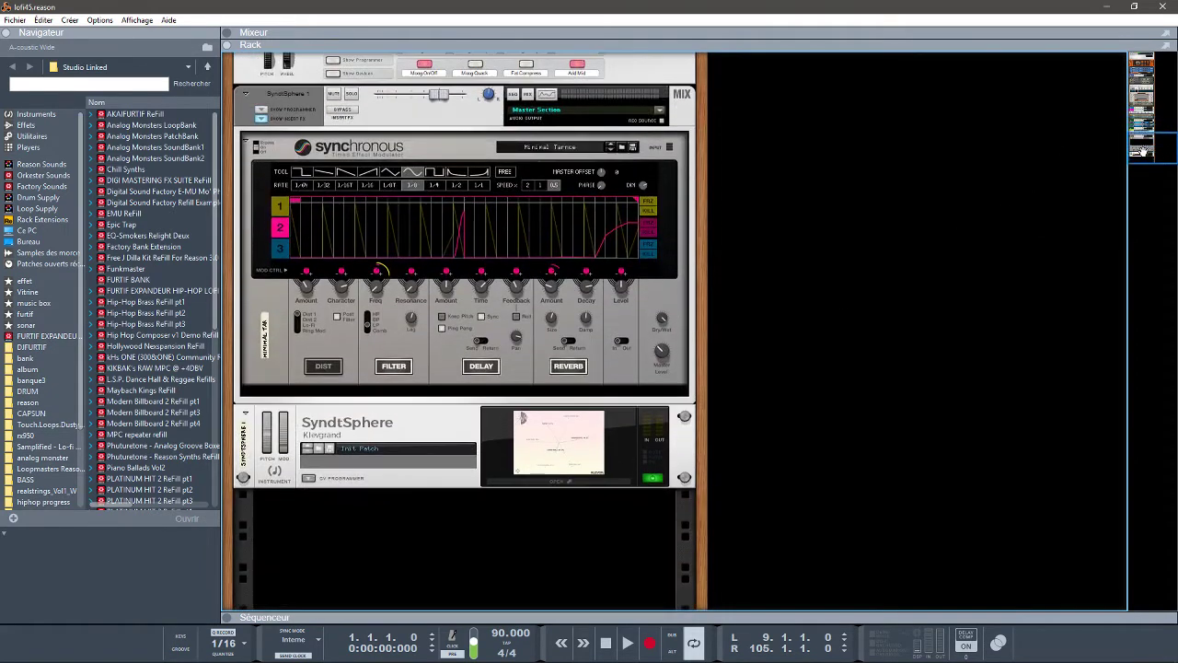
left_click(572, 481)
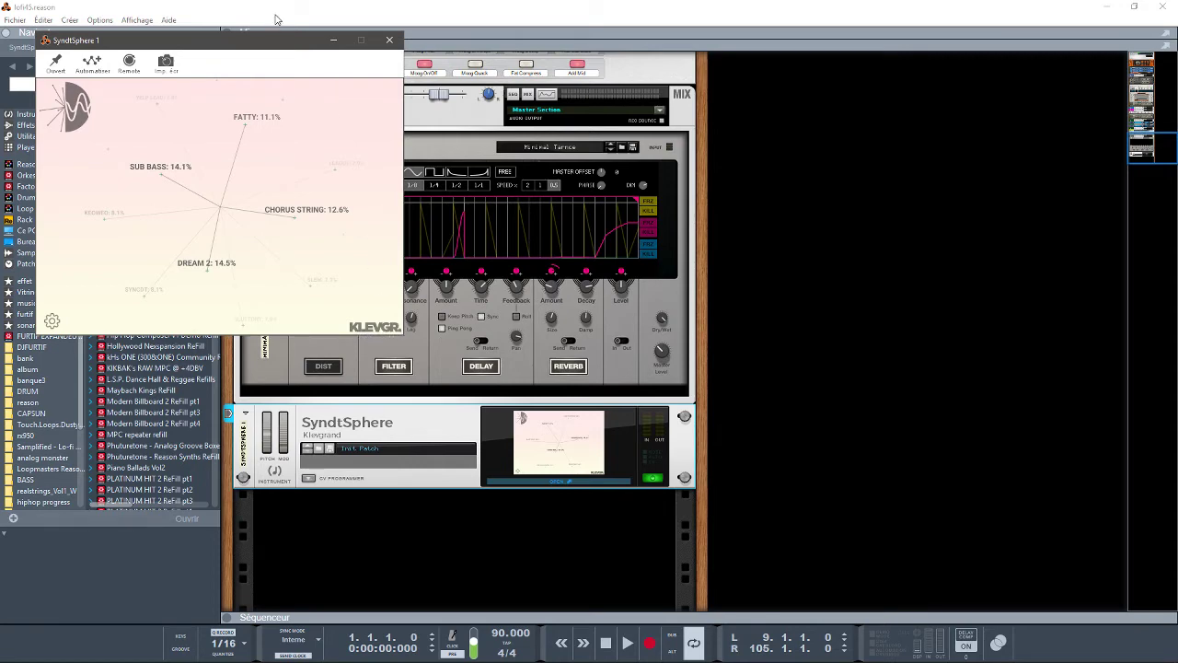
left_click_drag(263, 48, 940, 68)
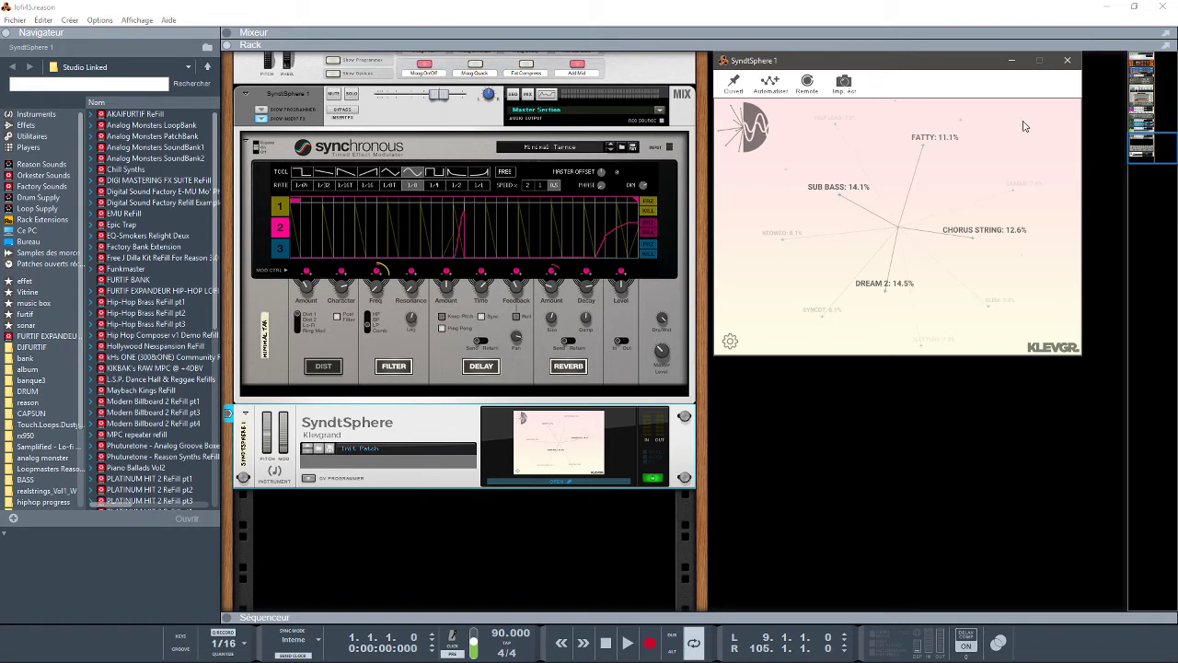
Step: Show the sequencer below the rack with the mixer hidden, and close the SyndtSphere window
left_click(226, 34)
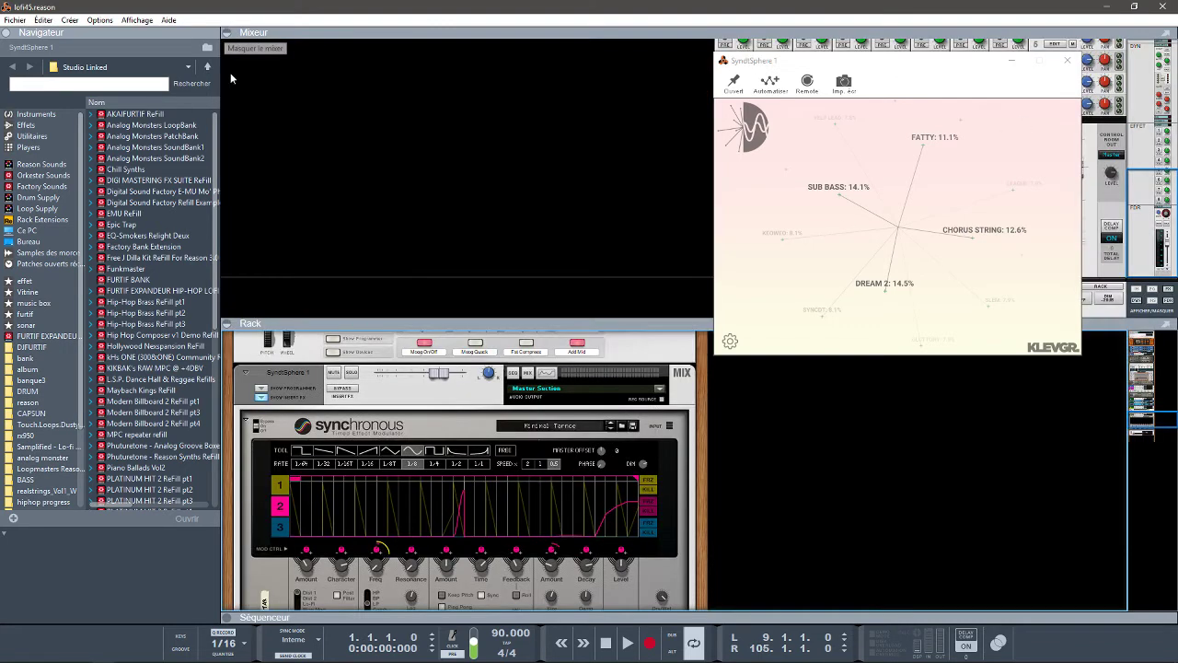
left_click(227, 617)
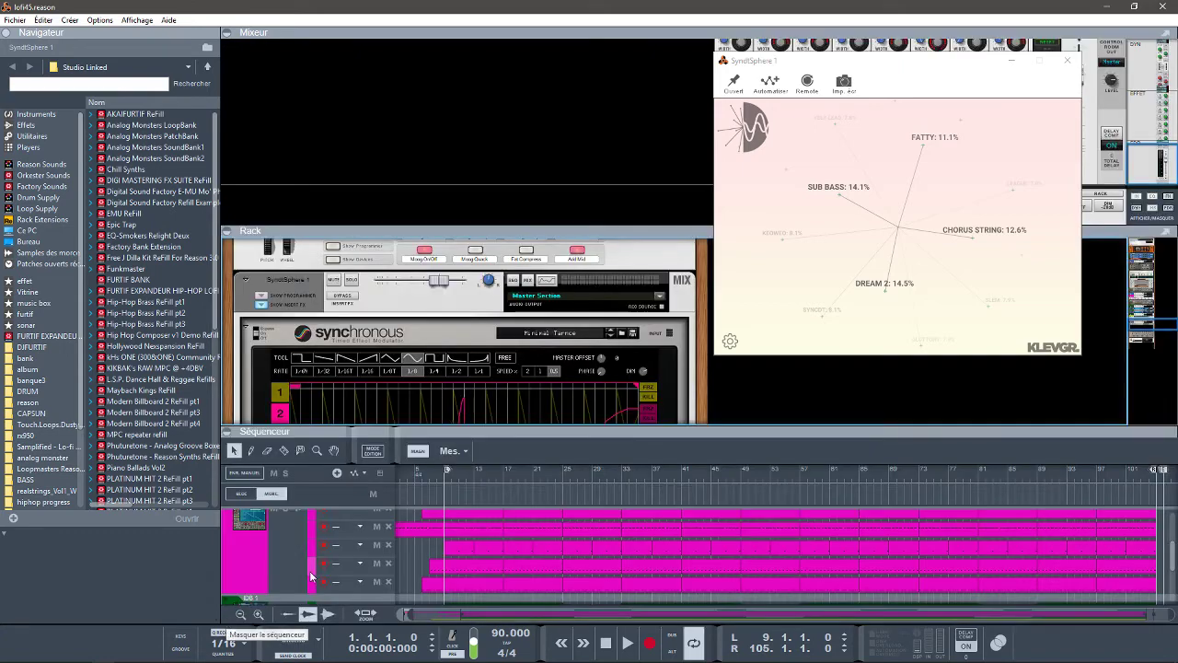
left_click(226, 33)
left_click(1068, 61)
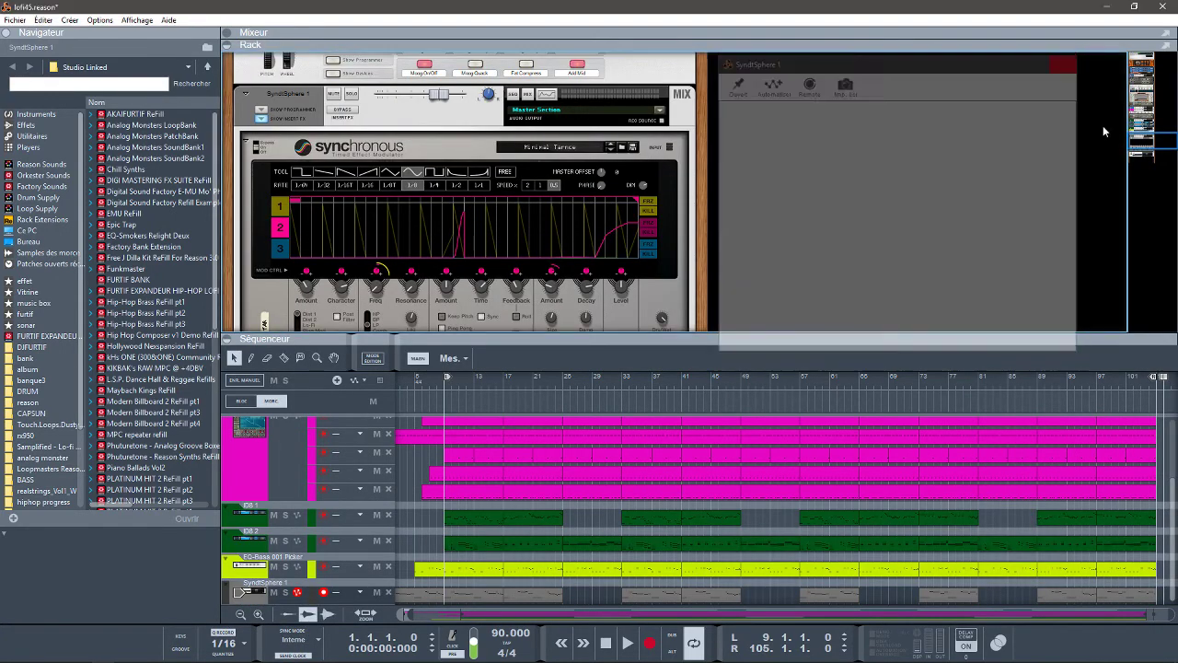
Step: Solo the ST100 futif2 track together with the A-coustic Wide track, and play them briefly from bar 9
left_click_drag(1152, 149, 1136, 93)
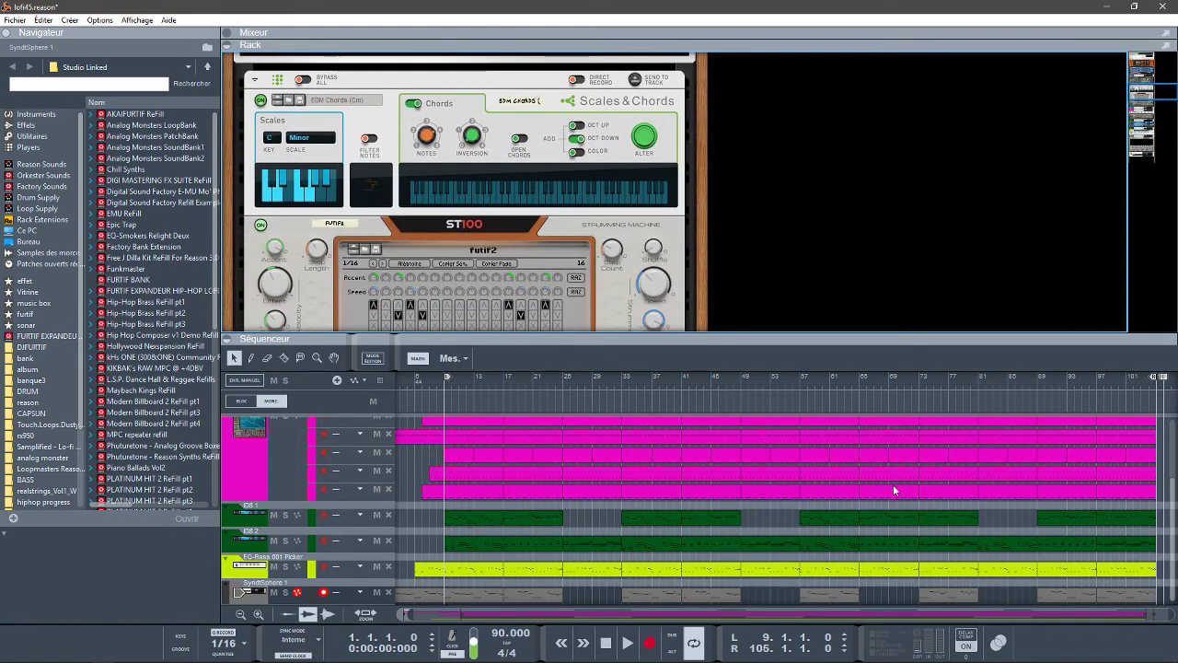
left_click_drag(1170, 500, 1161, 447)
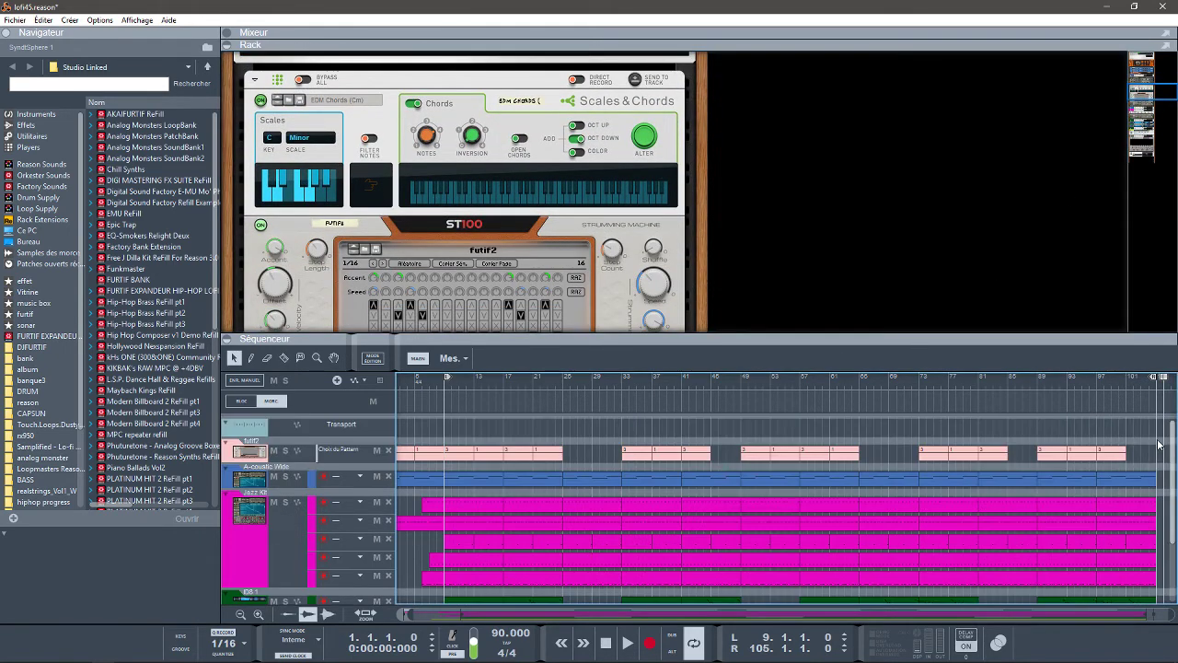
left_click(285, 451)
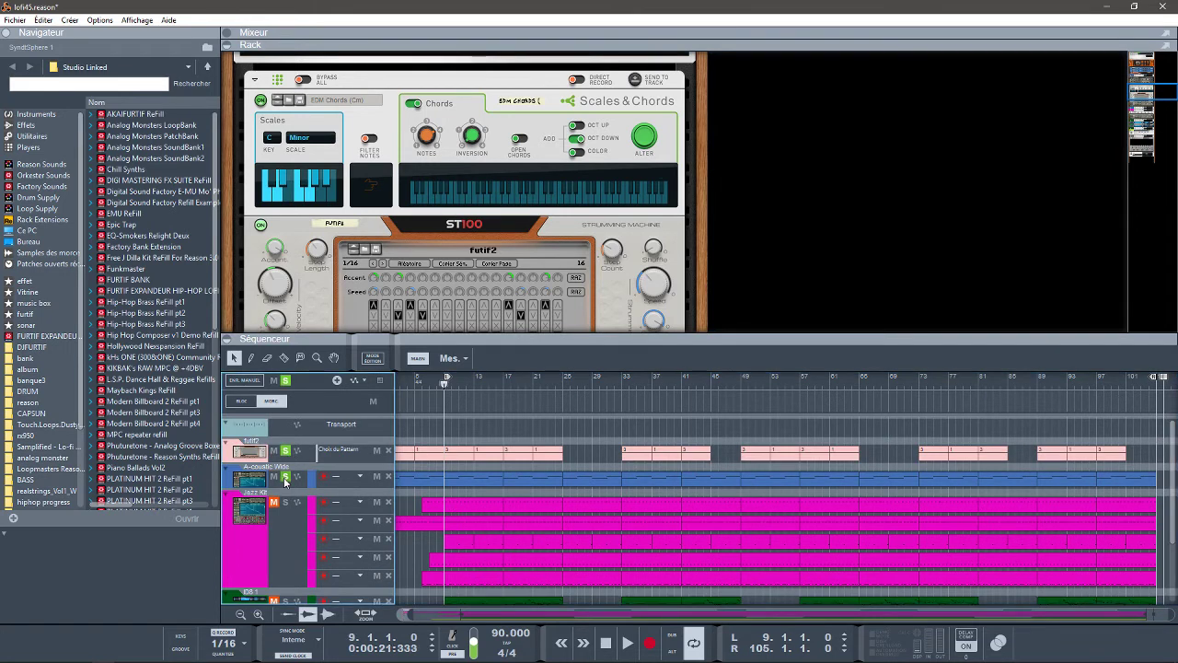
key("space")
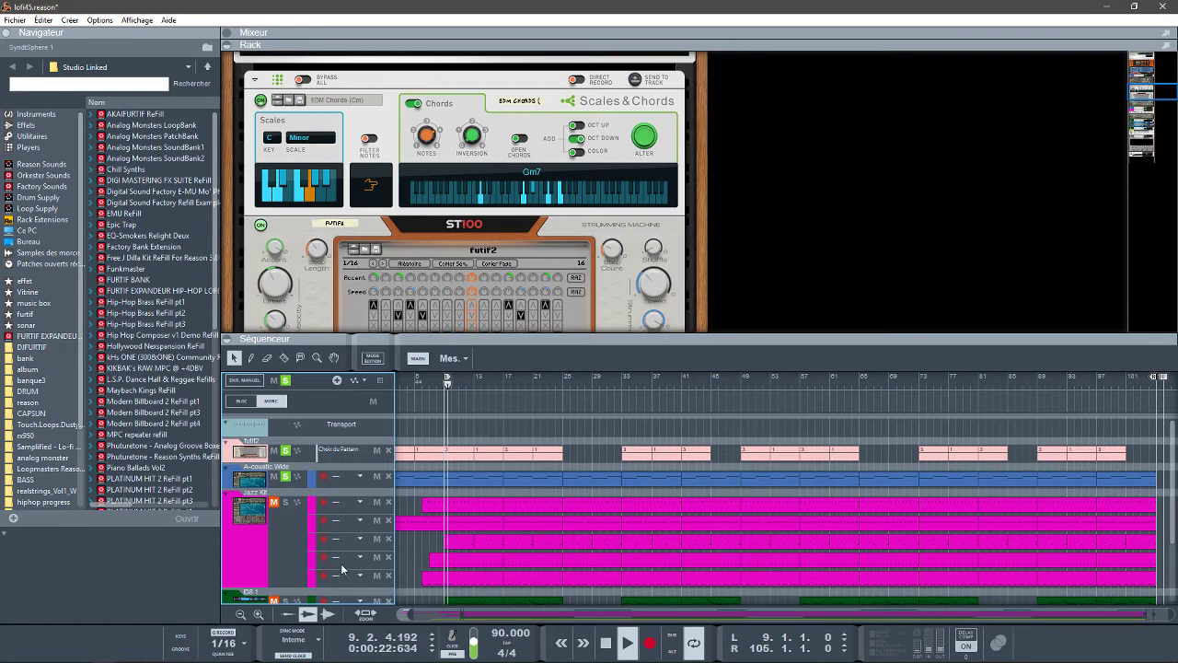
key("space")
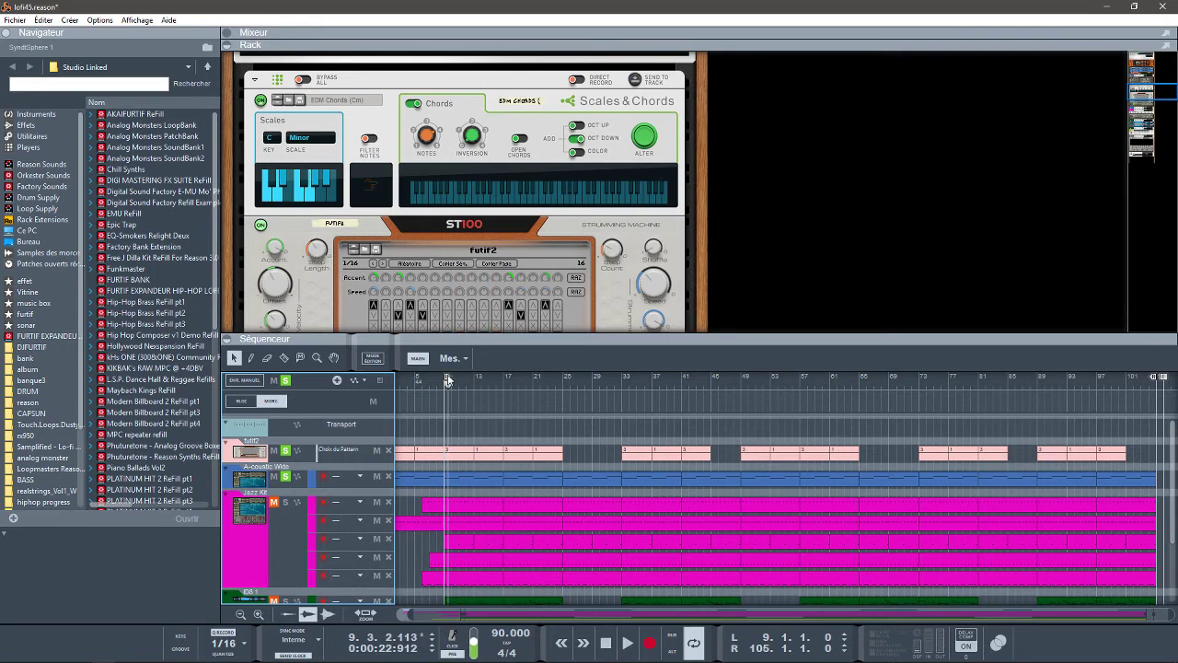
Step: Play the soloed tracks from bar 1, and enlarge the rack area to show the whole ST100 and the NN-XT
left_click_drag(447, 379, 347, 382)
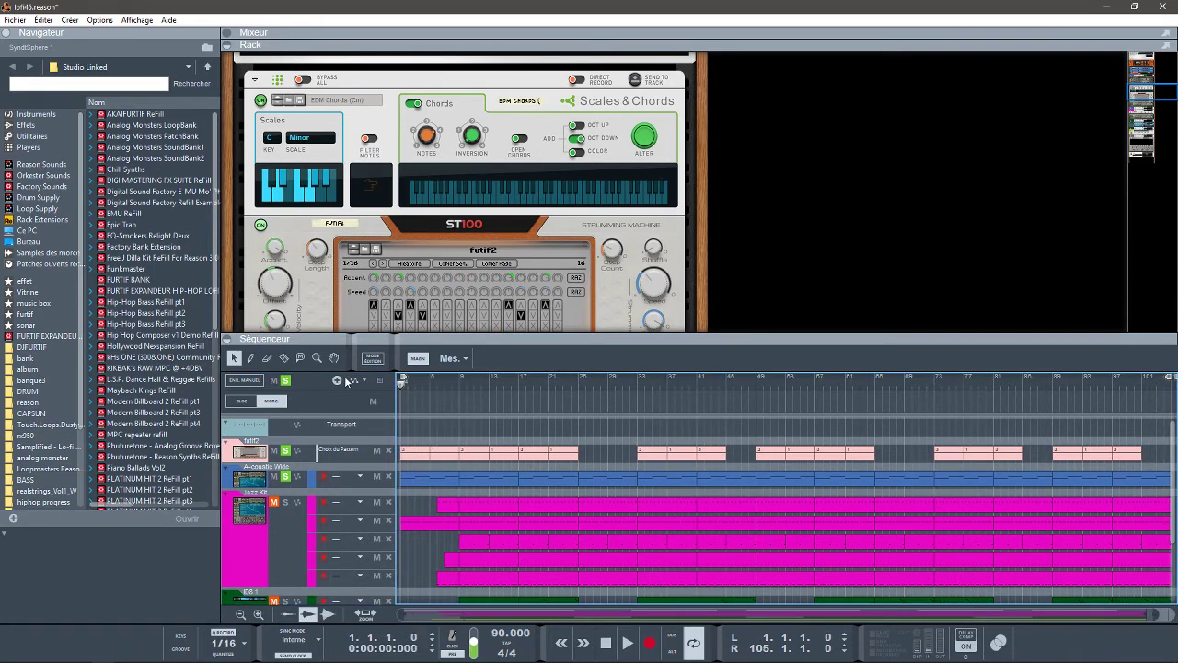
key("space")
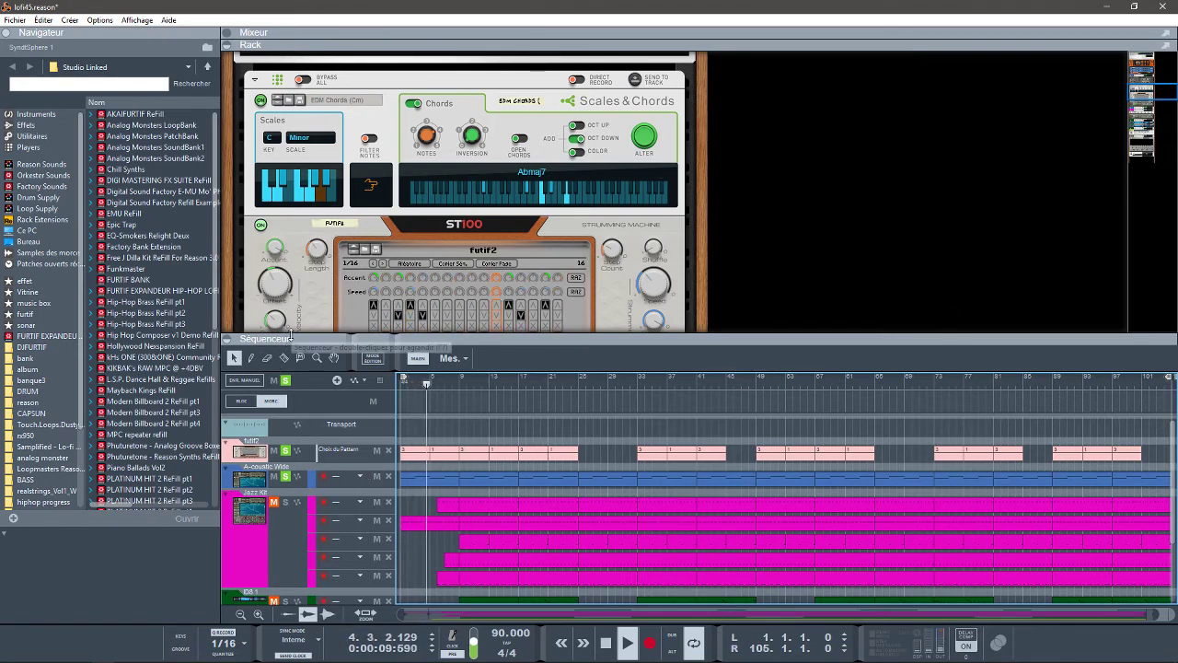
left_click_drag(291, 335, 296, 469)
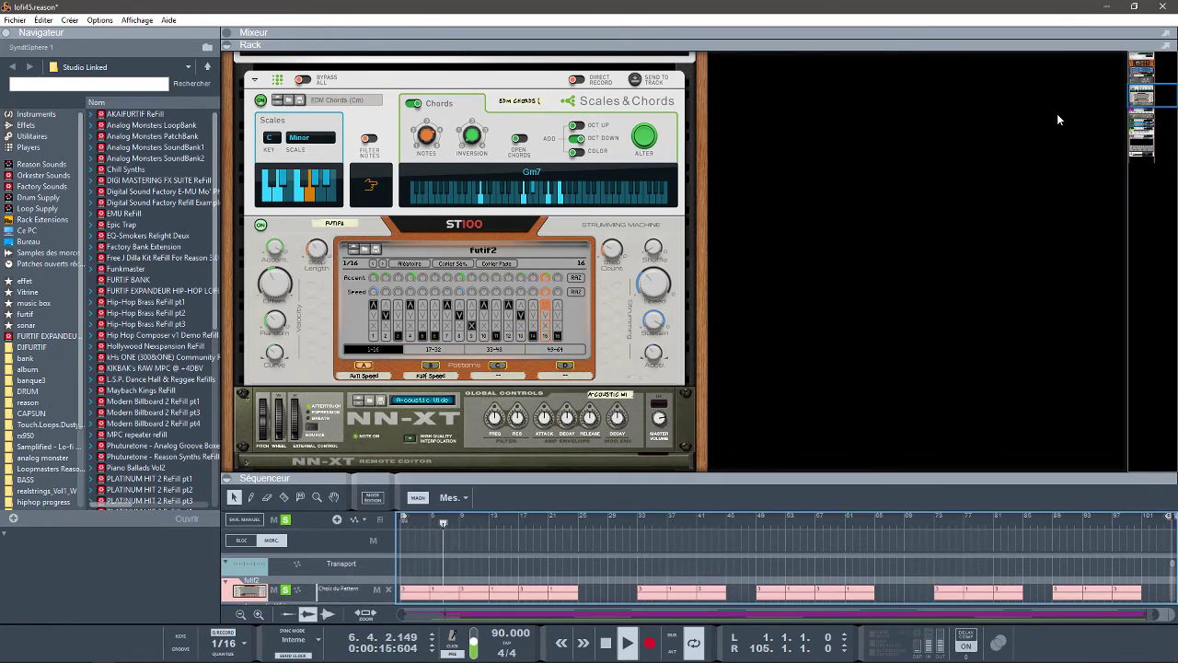
left_click_drag(1143, 96, 1145, 104)
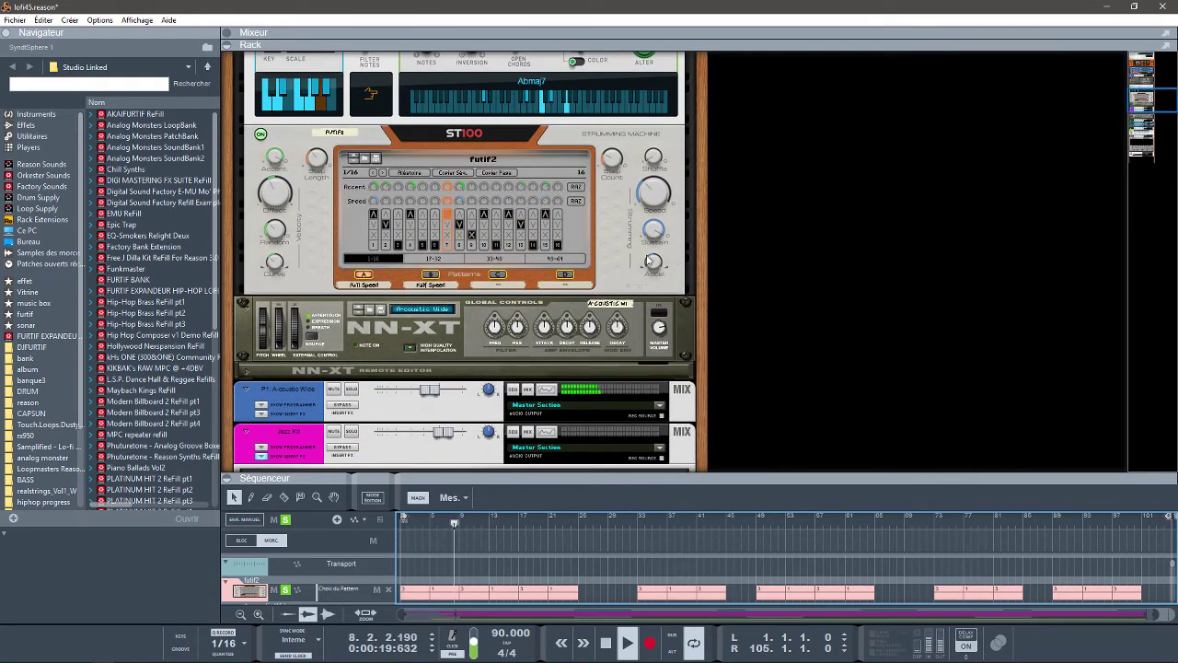
Step: Stop playback, try pattern C on the ST100, reselect pattern A, and play the soloed tracks from bar 1
key("space")
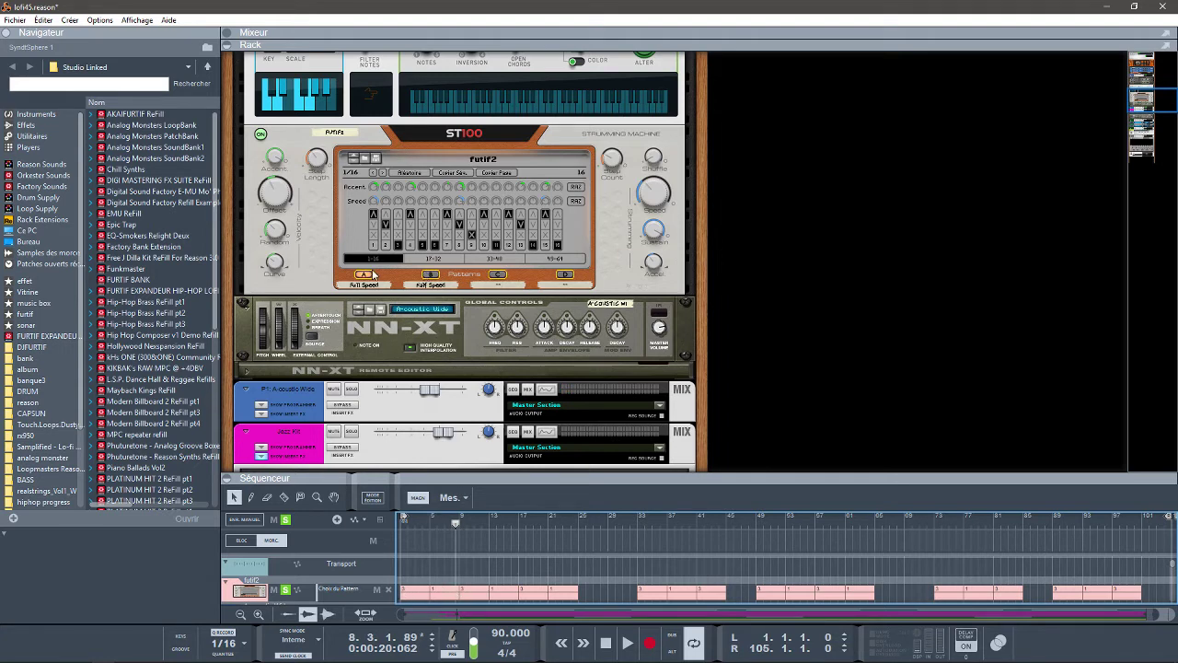
left_click(498, 275)
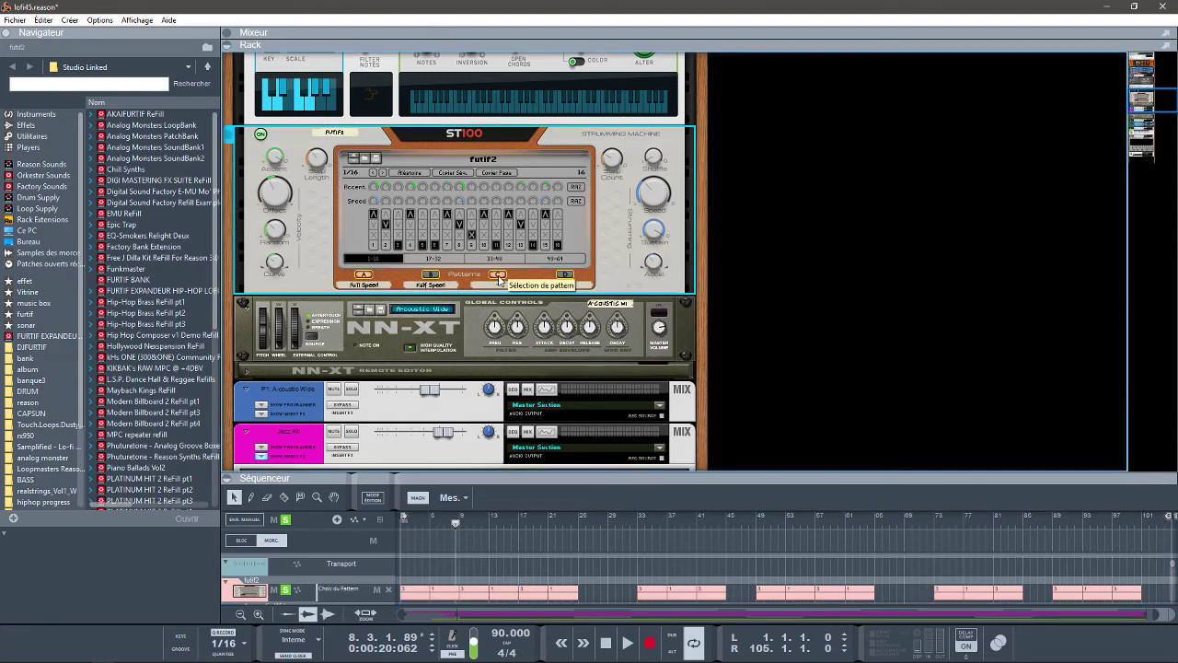
left_click(363, 274)
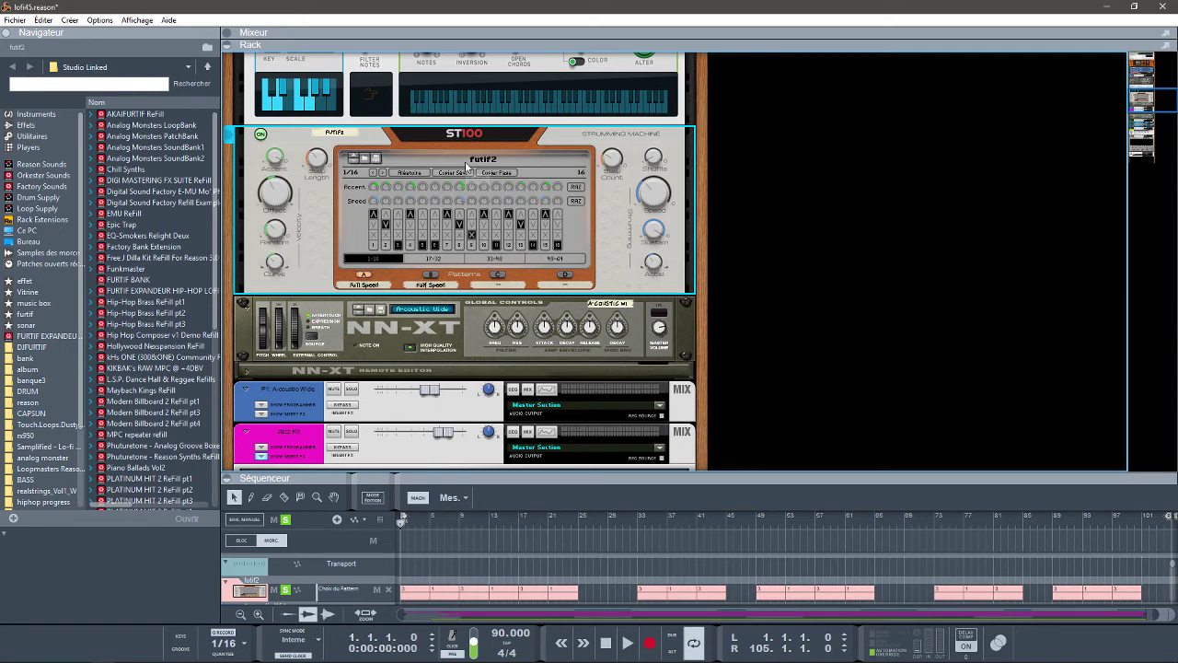
key("space")
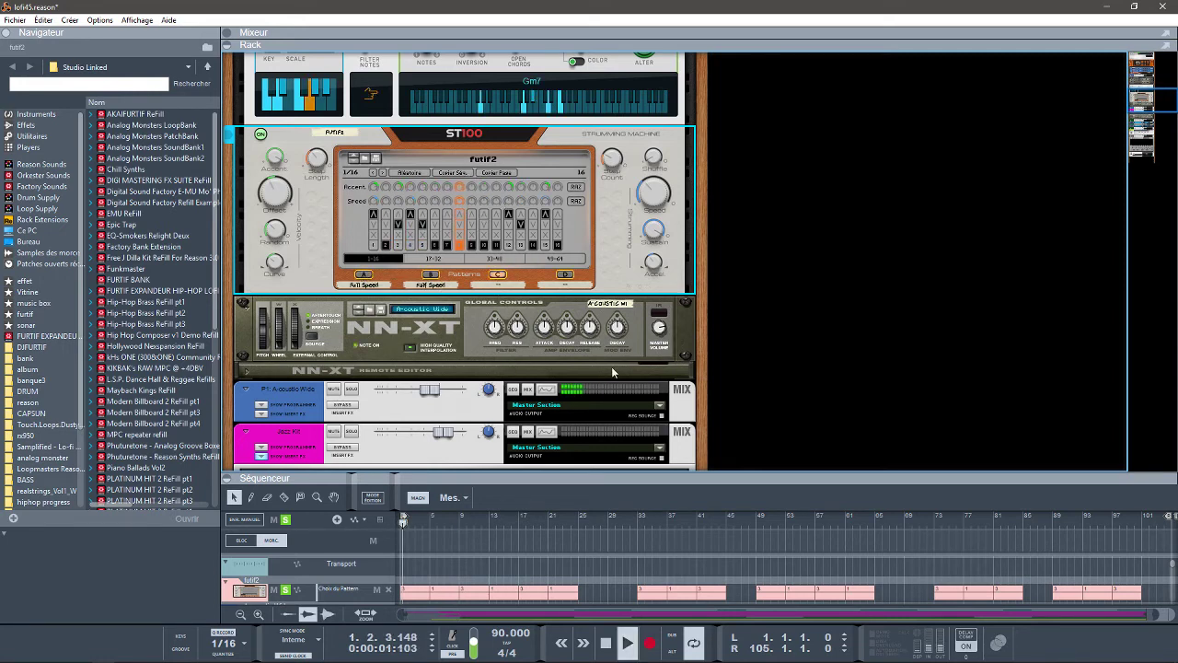
Step: Show the Jazz Kit devices in the rack, enlarge the sequencer area, and add the Jazz Kit track to the solos
left_click_drag(1161, 98, 1162, 117)
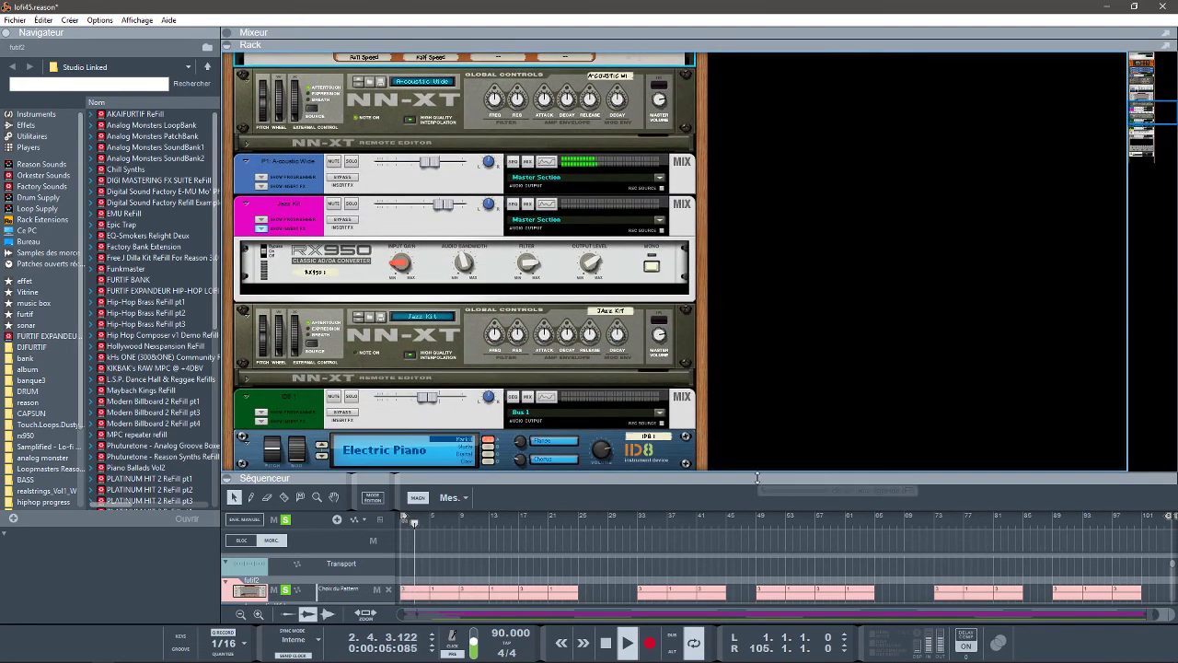
left_click_drag(758, 472, 758, 325)
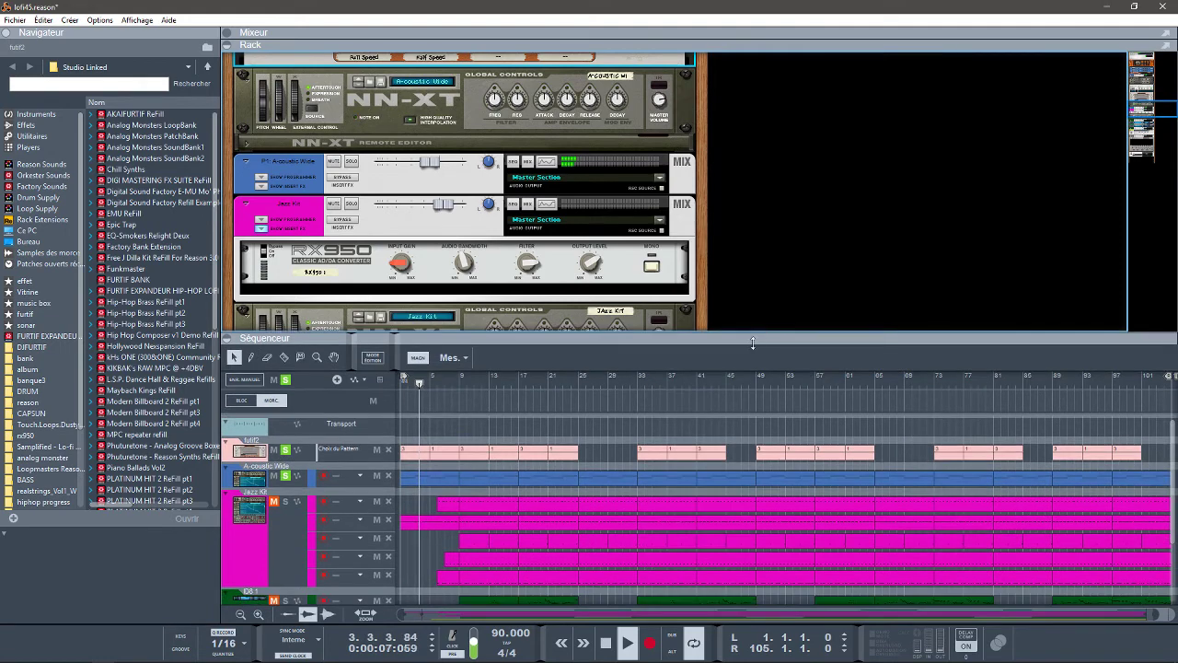
left_click(282, 499)
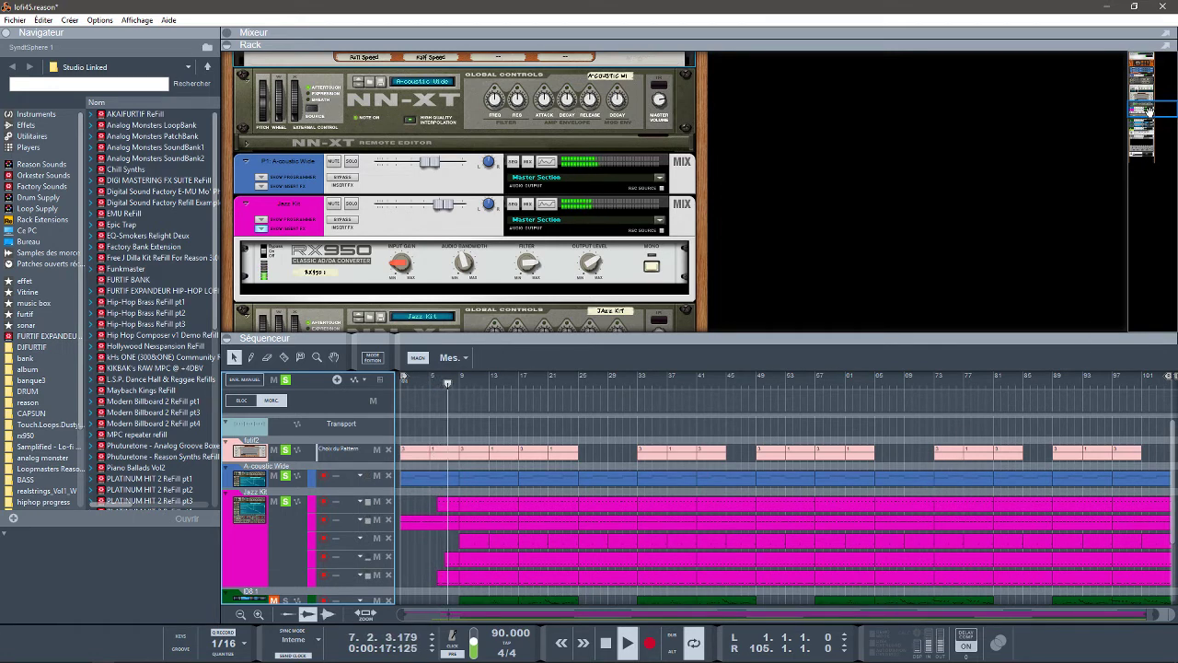
Step: Show the ID8 devices in the rack and add the ID8 1 and ID8 2 tracks to the solos
left_click_drag(1149, 108, 1150, 119)
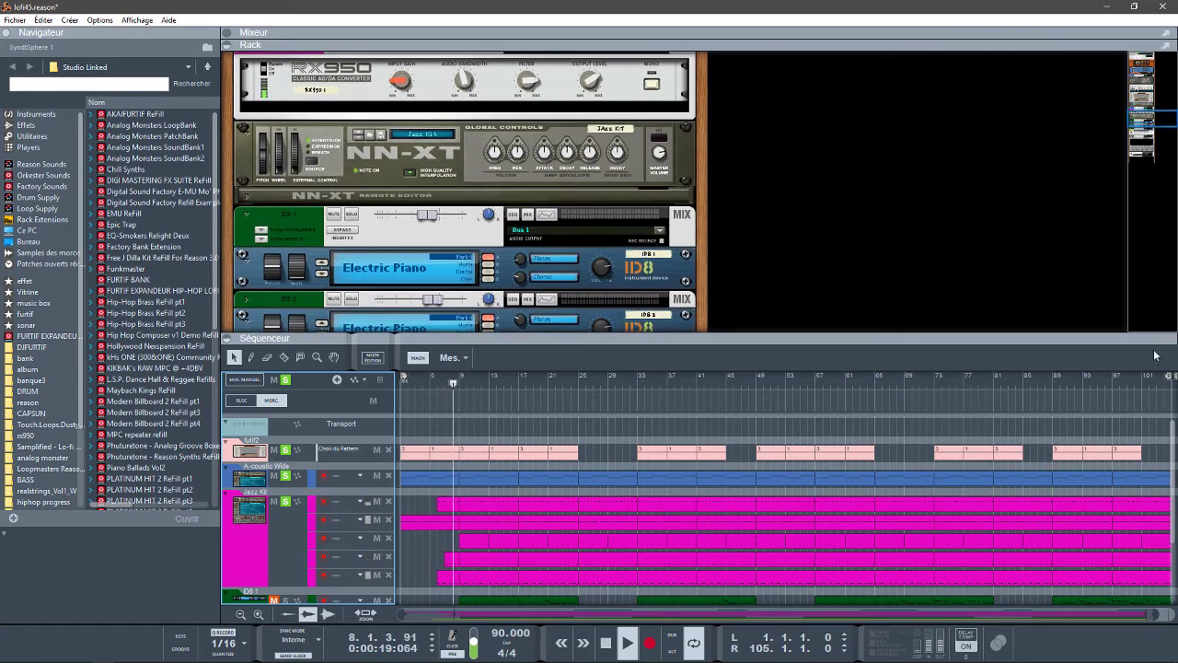
scroll(477, 518, "down", 3)
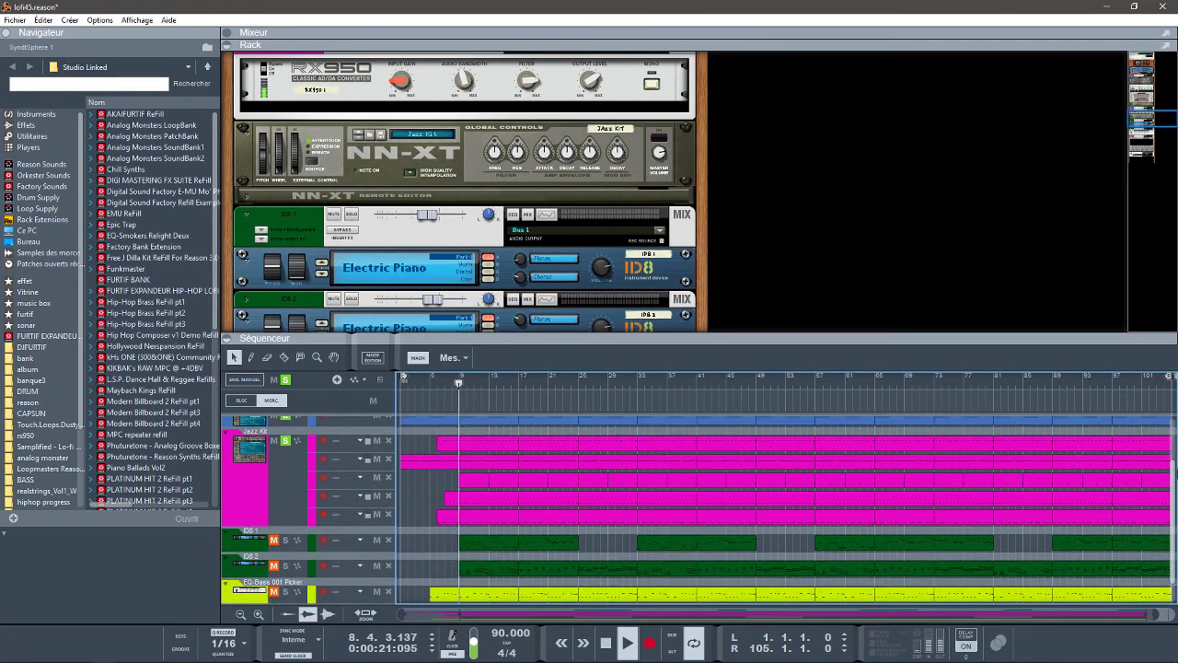
left_click(286, 541)
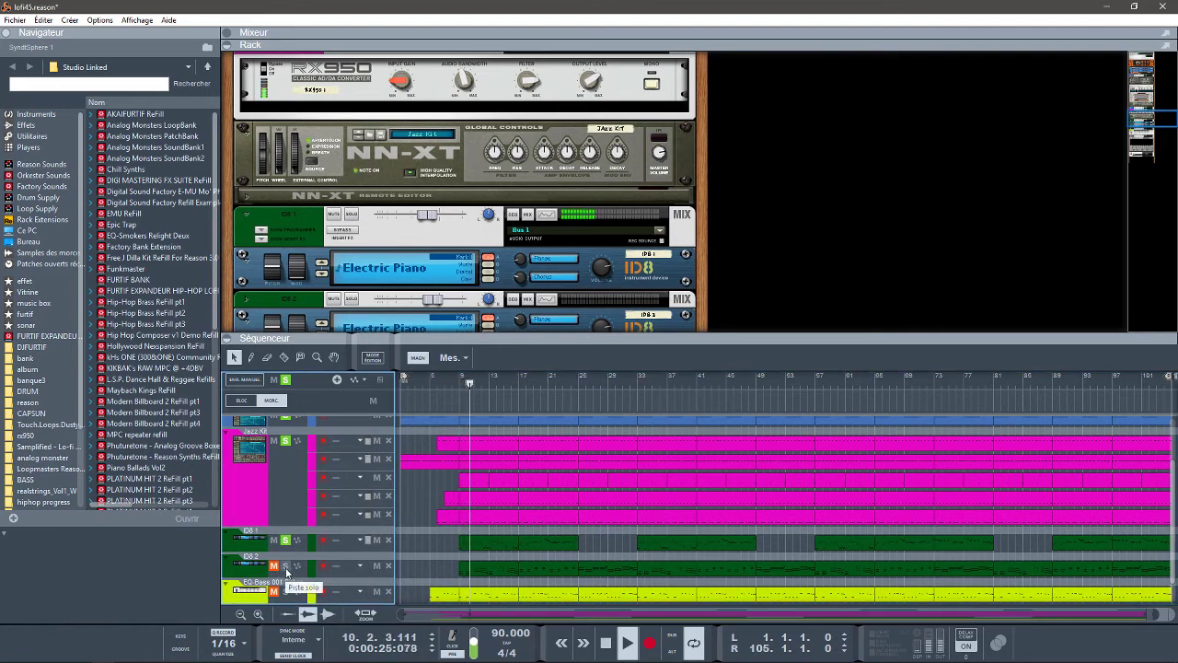
left_click(285, 566)
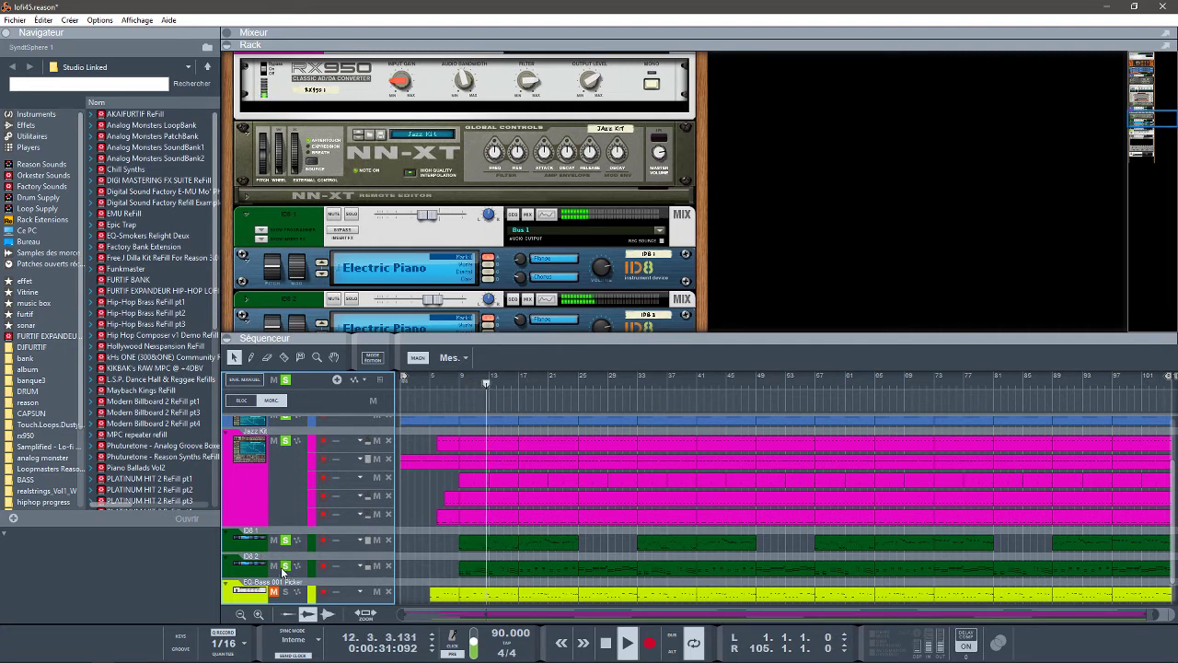
Step: Restart playback briefly from bar 1, and add the EQ-Bass 001 Picker track to the solos
key("space")
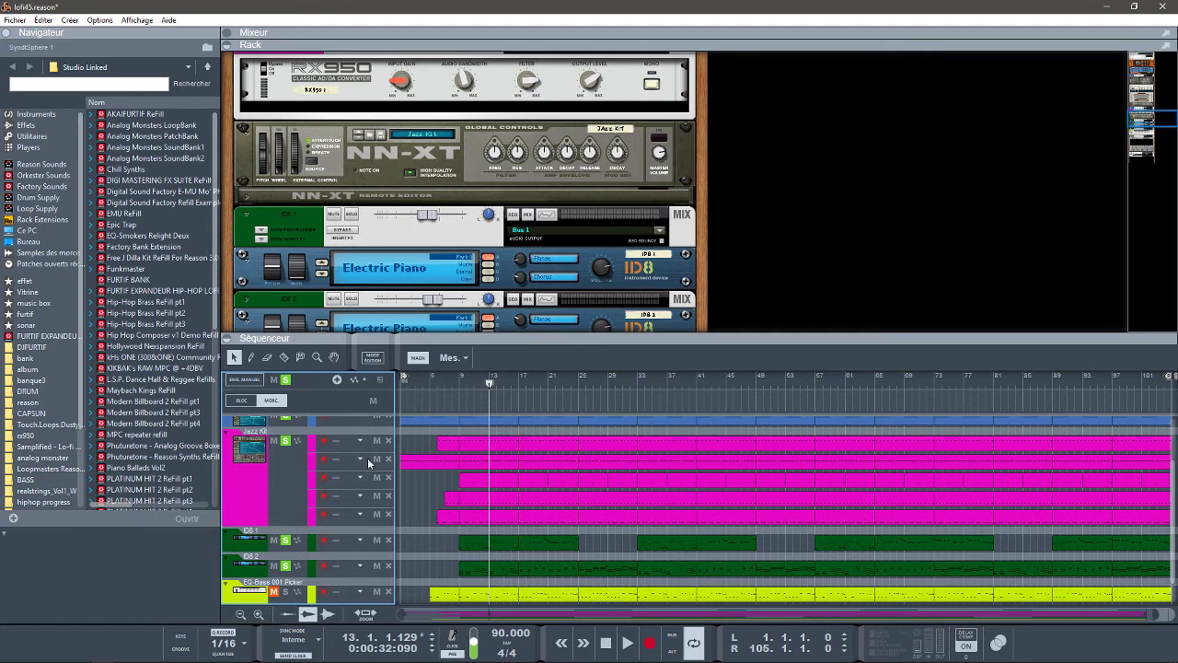
key("Home")
key("space")
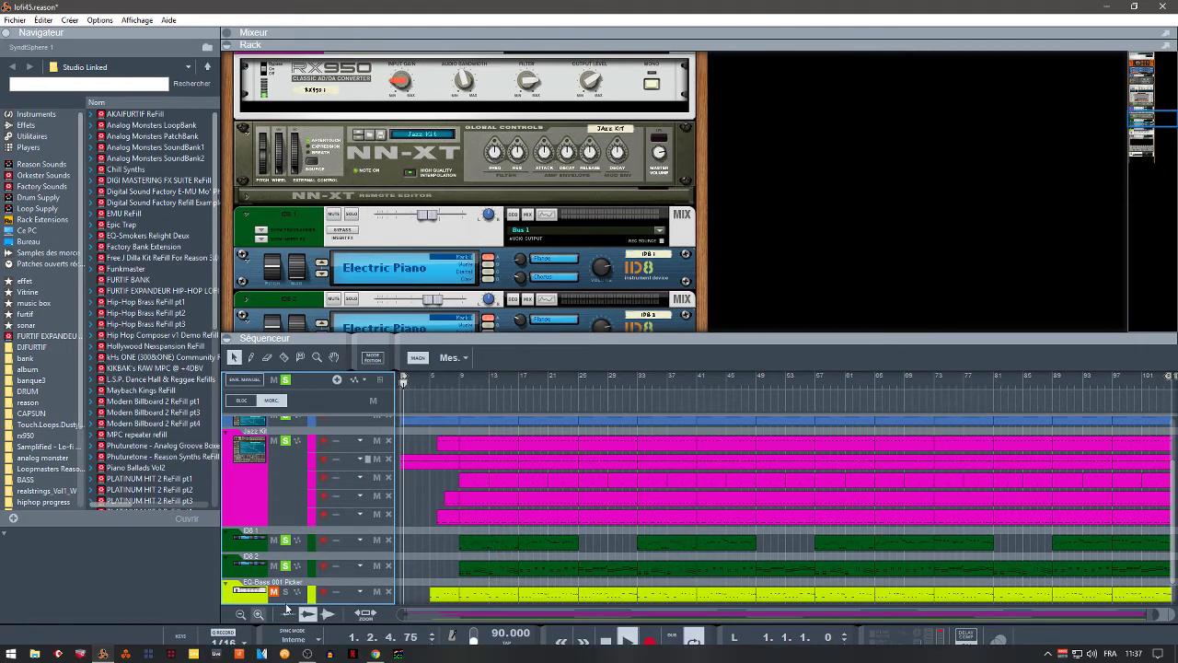
key("space")
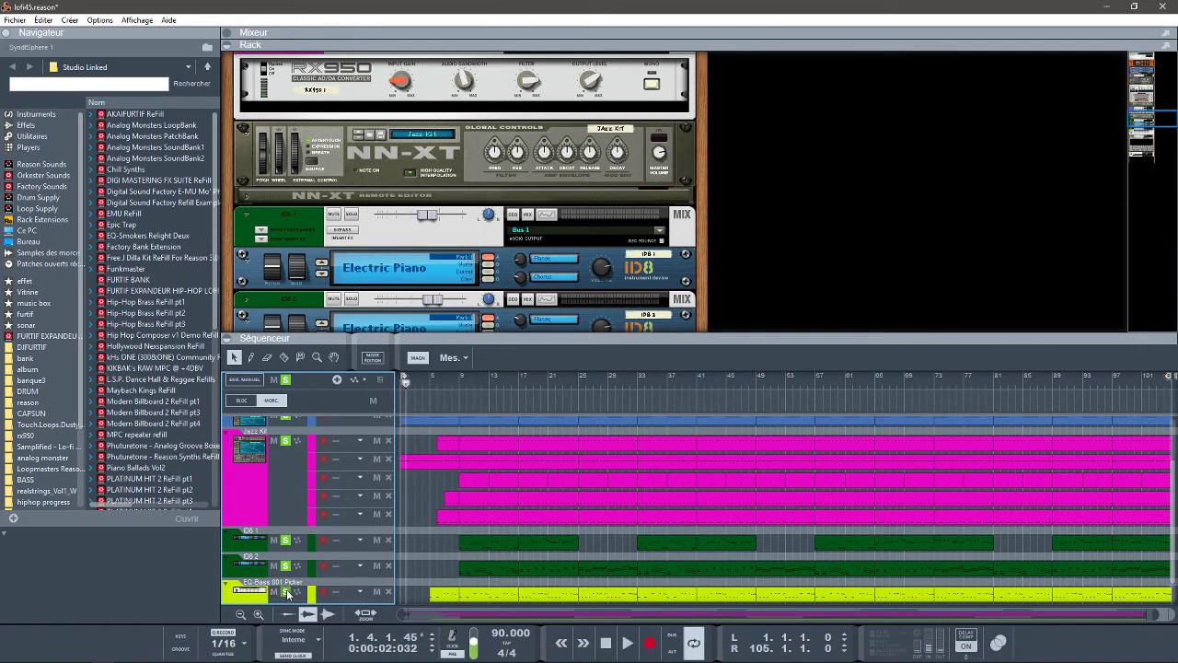
Step: Show the EQ-Bass Combinator and the SyndtSphere 1 track, and clear the solos so that every track is heard
left_click_drag(1149, 125, 1149, 134)
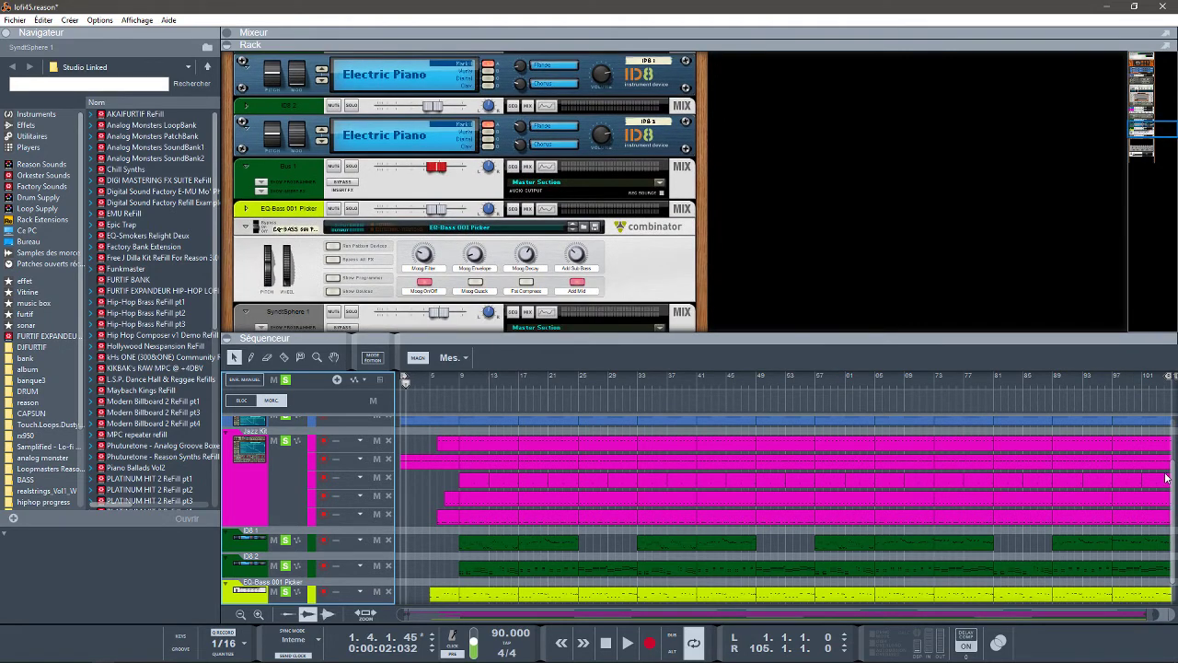
scroll(1167, 481, "down", 1)
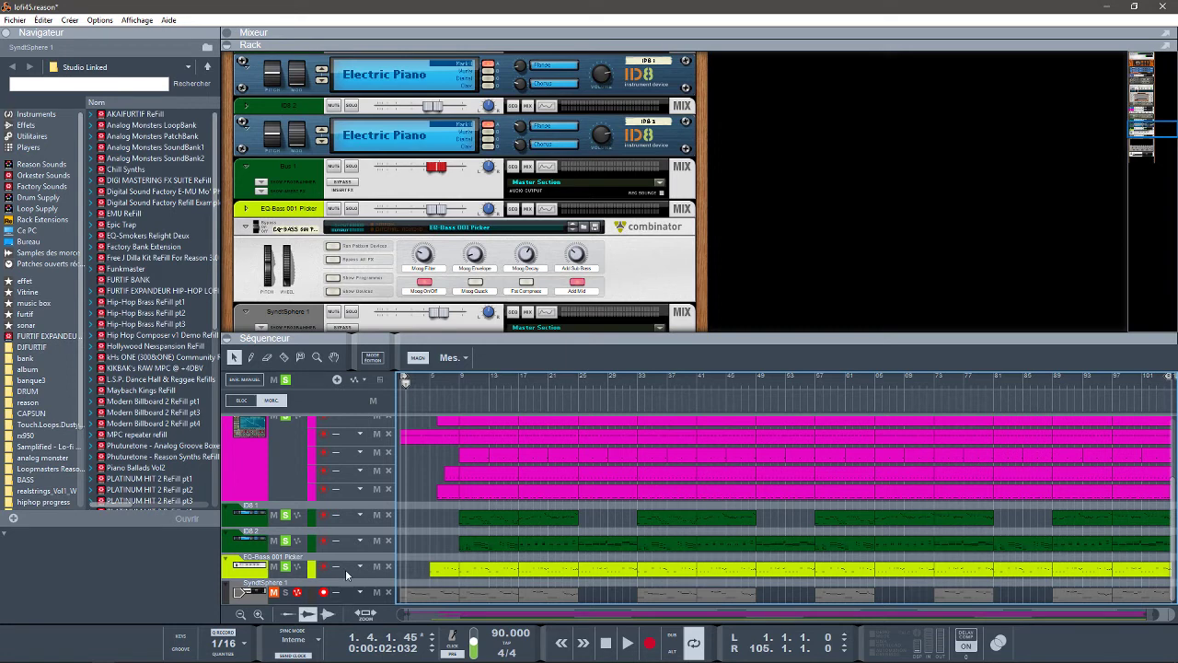
left_click(286, 593)
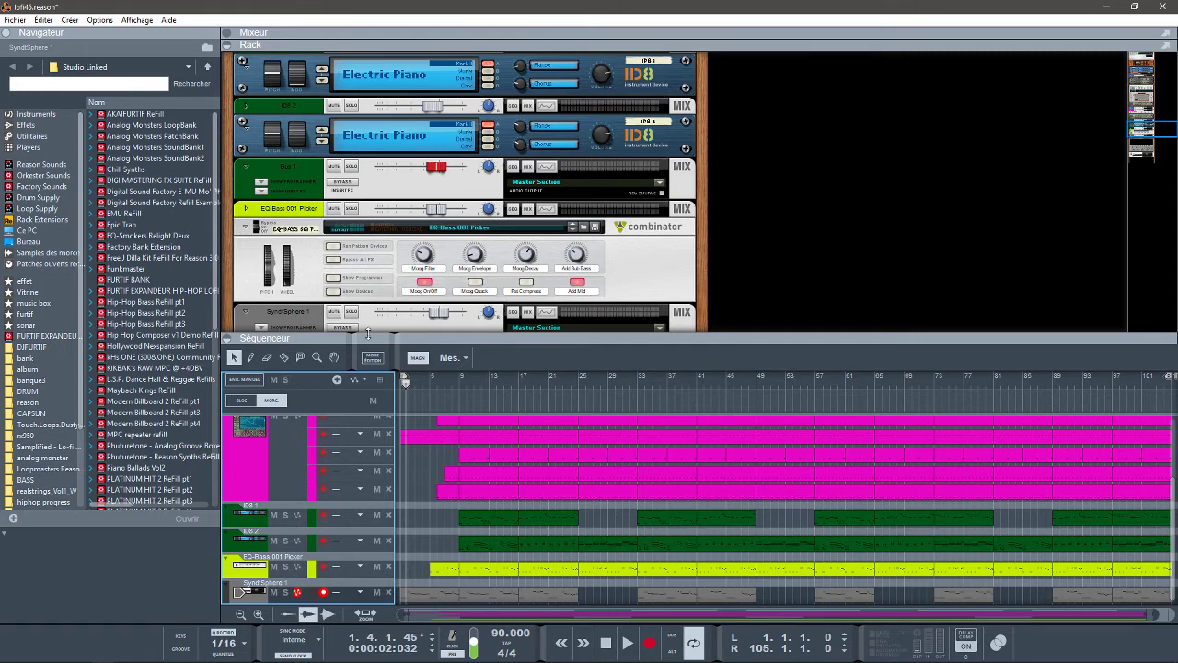
Step: Show the Synchronous effect in the rack and play the full song from bar 1
left_click_drag(1145, 124, 1146, 138)
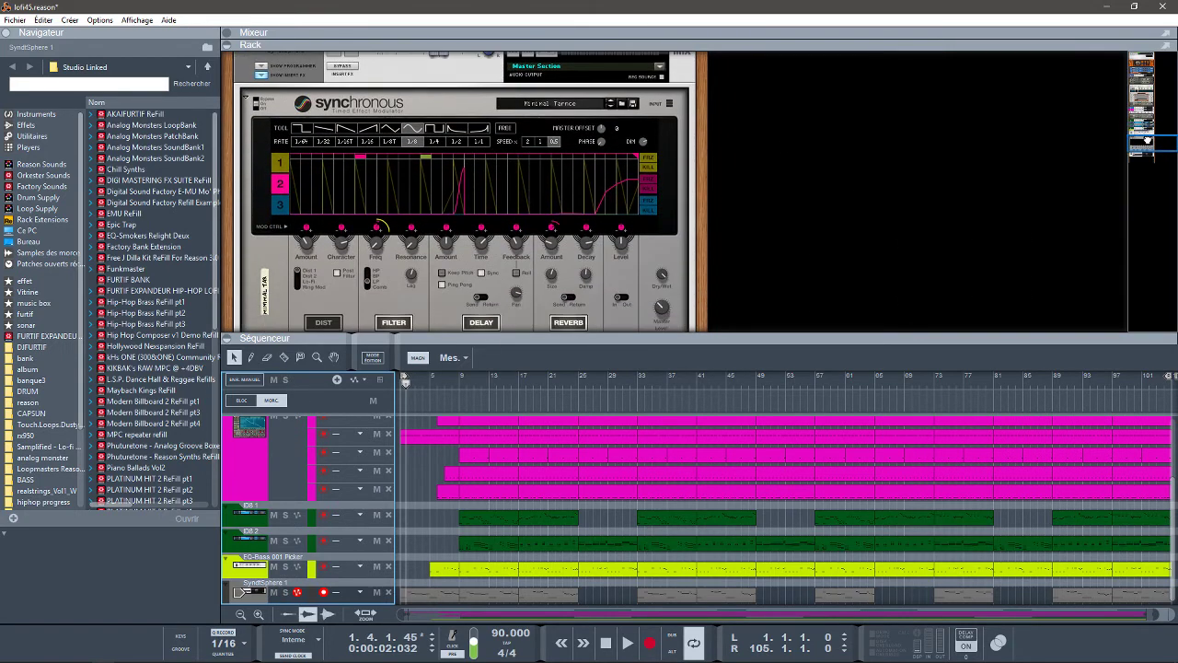
key("Home")
key("space")
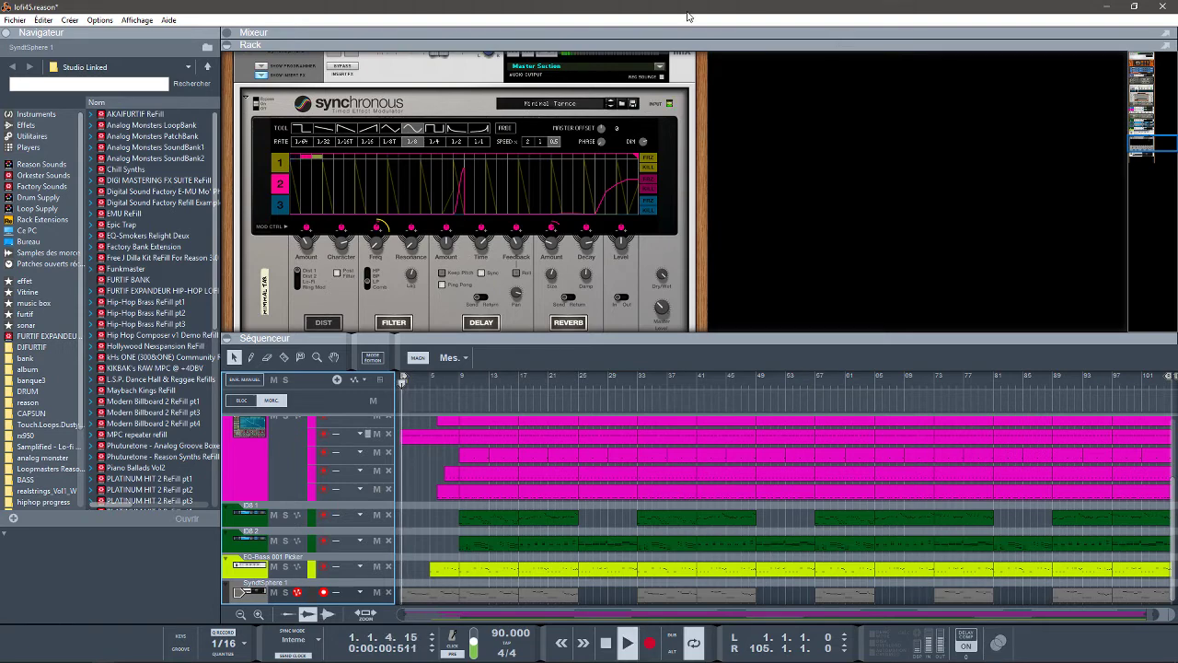
Step: Show the mixer above the rack, hide the sequencer, and enlarge the rack area
left_click(230, 35)
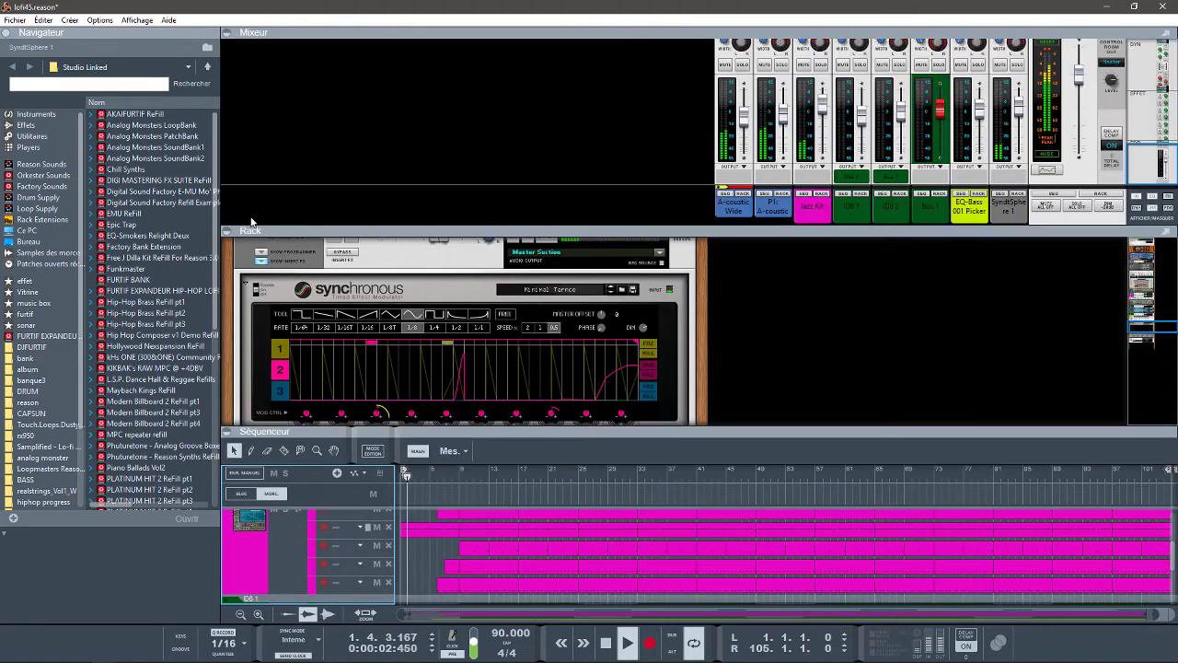
left_click(226, 434)
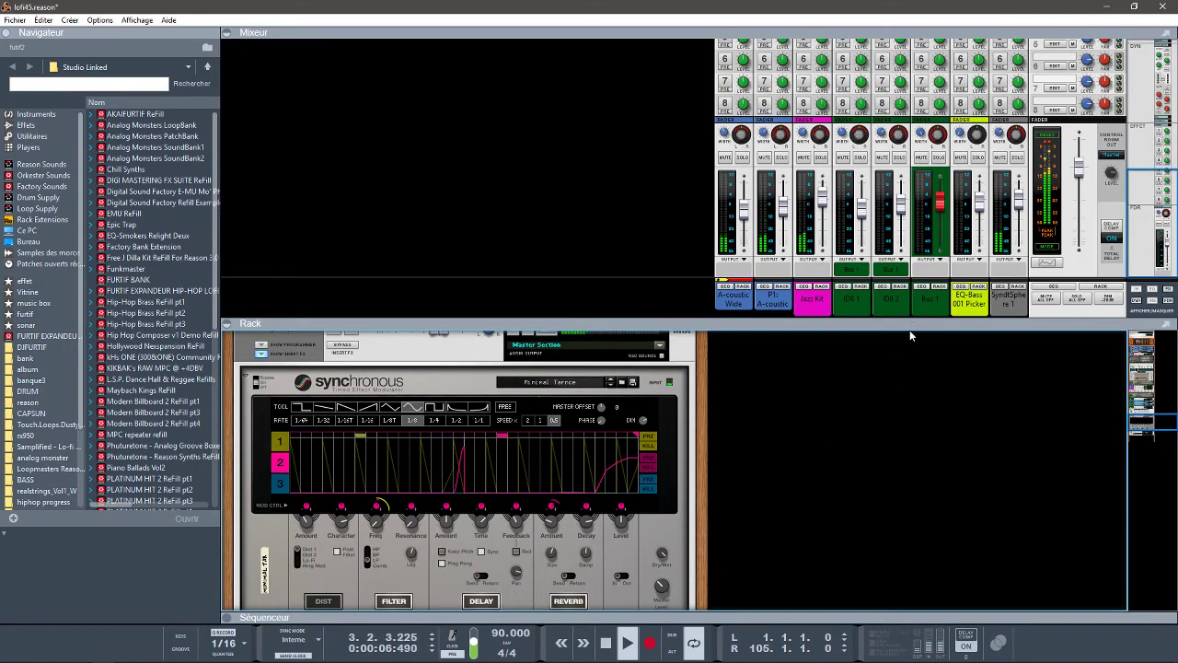
left_click_drag(909, 325, 898, 255)
Step: Examine the Jazz Kit, Scales & Chords, ST100 and NN-XT devices in the rack while the song plays
left_click_drag(1145, 356, 1142, 324)
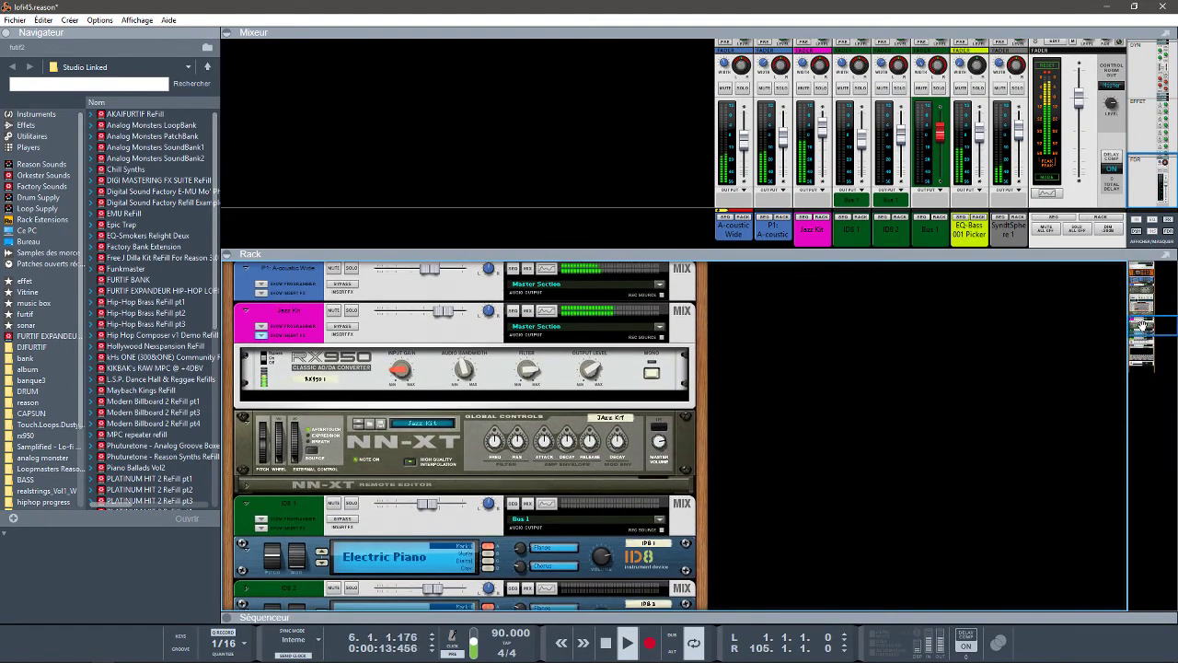
left_click(1042, 68)
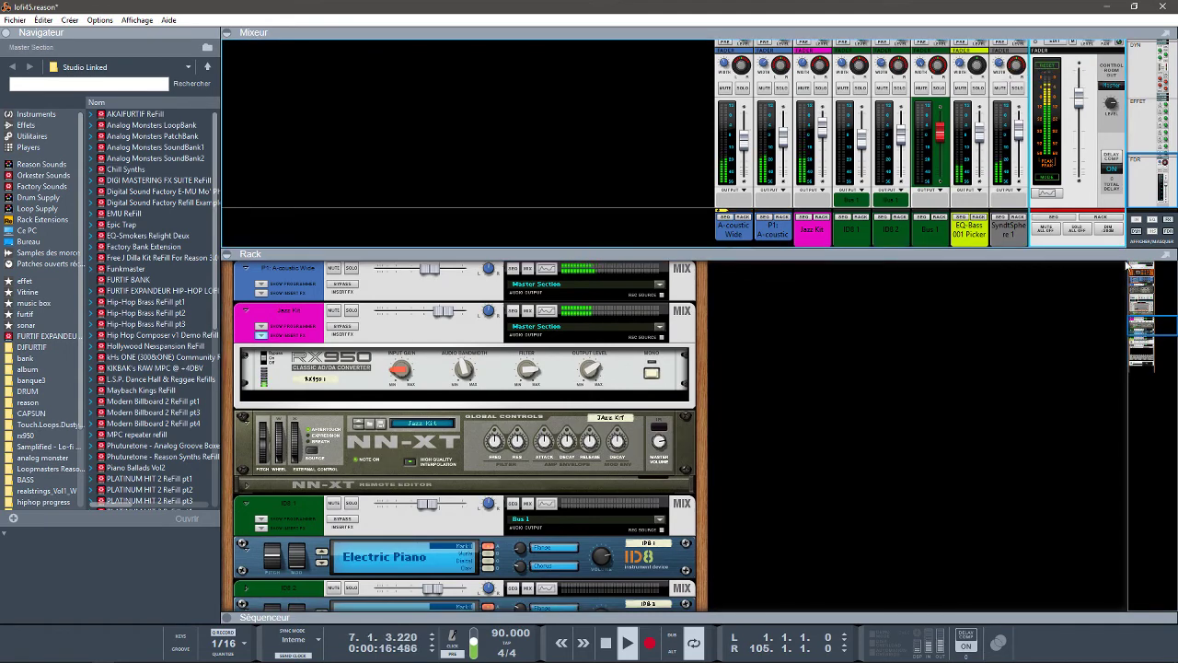
left_click_drag(1149, 344, 1152, 311)
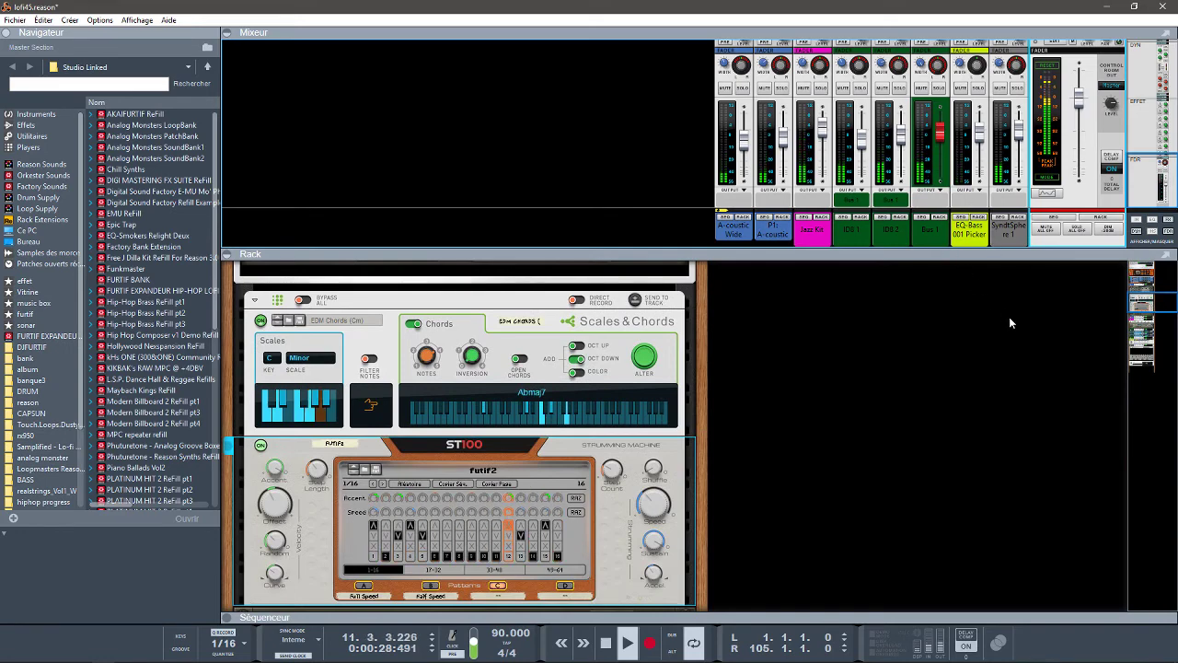
left_click_drag(1142, 299, 1148, 314)
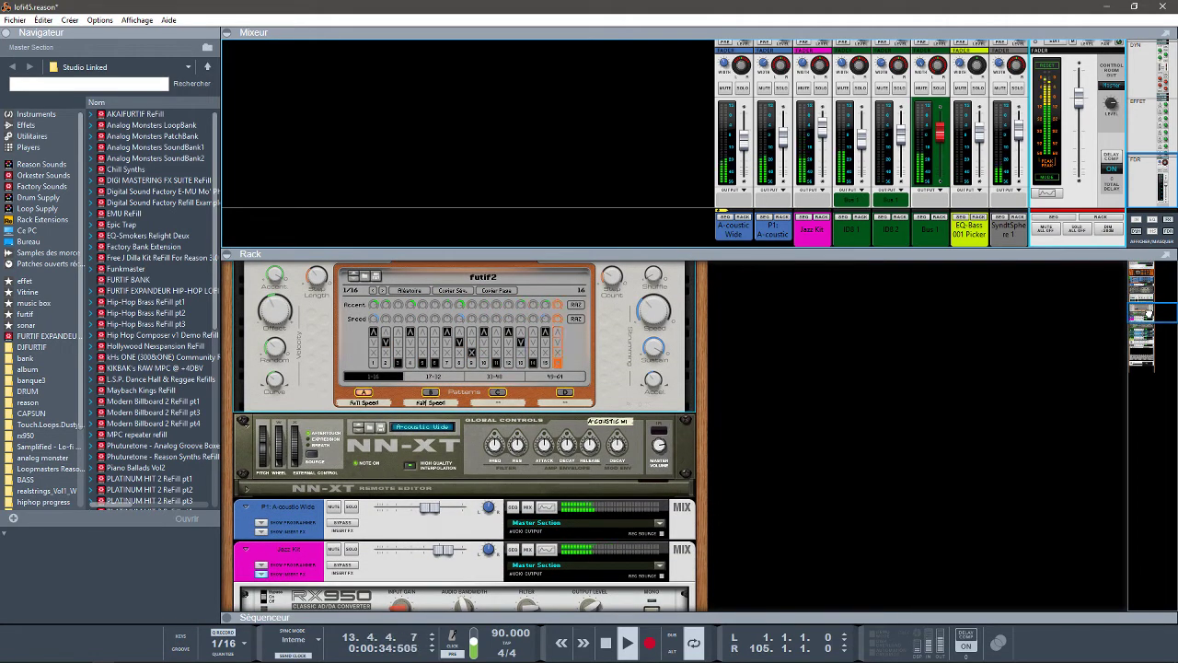
left_click_drag(1148, 314, 1144, 307)
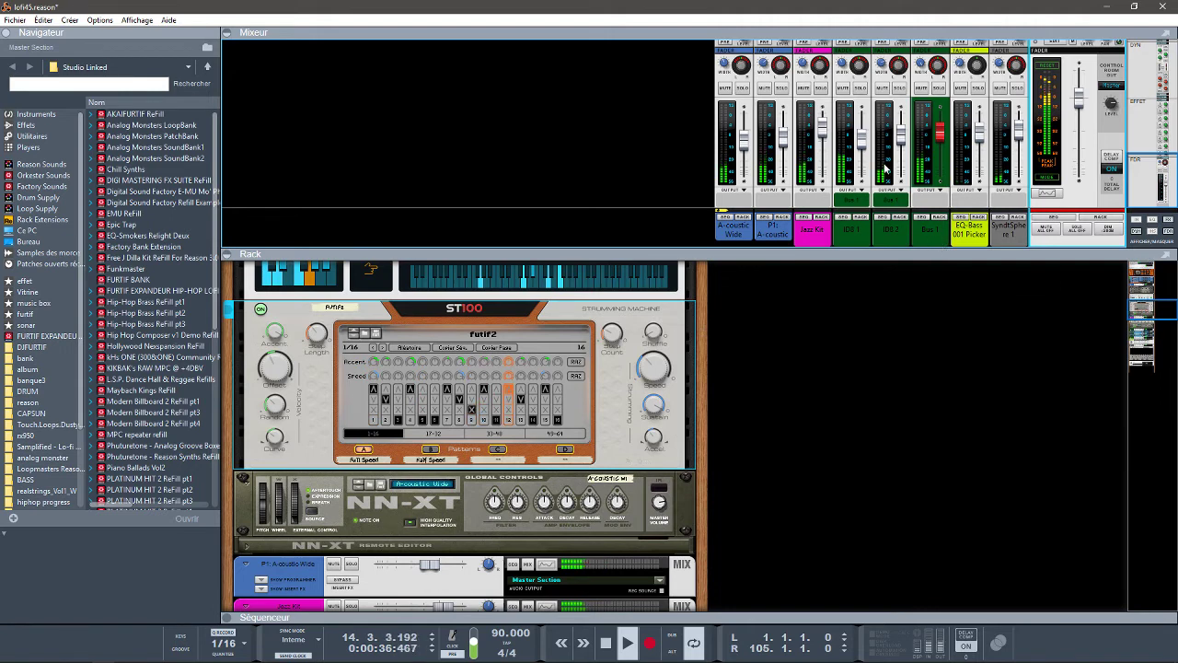
Step: Solo the Jazz Kit, P1: A-coustic and A-coustic Wide mixer channels, and show the rack down to the RX950
left_click(821, 89)
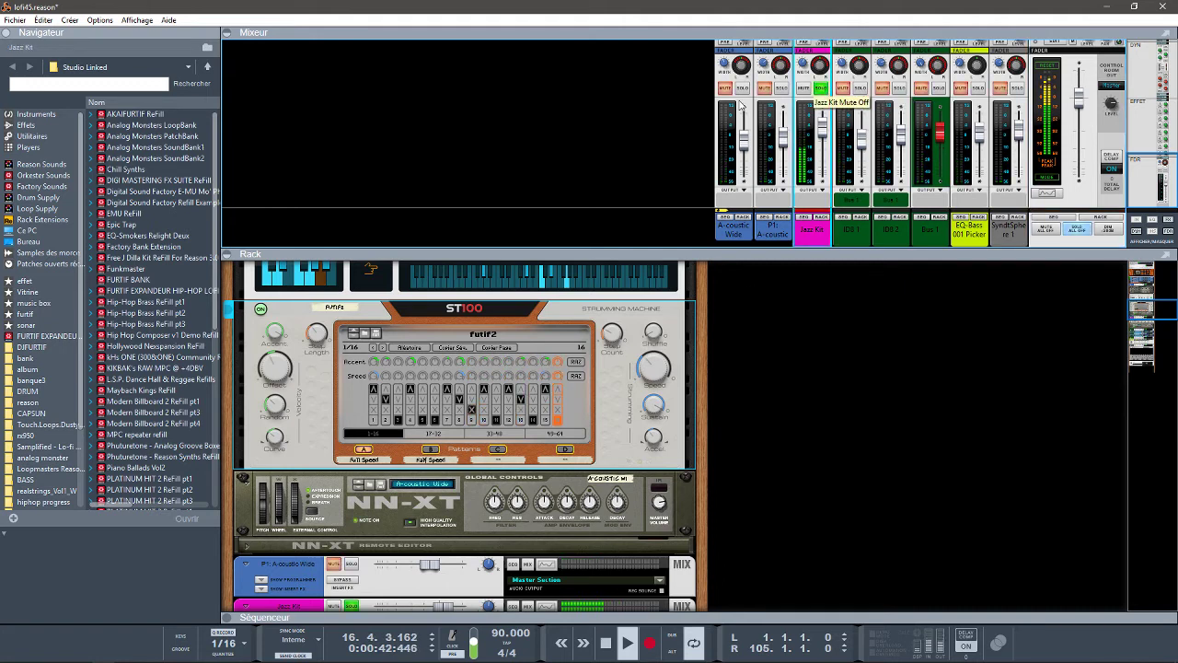
left_click(782, 89)
left_click(739, 88)
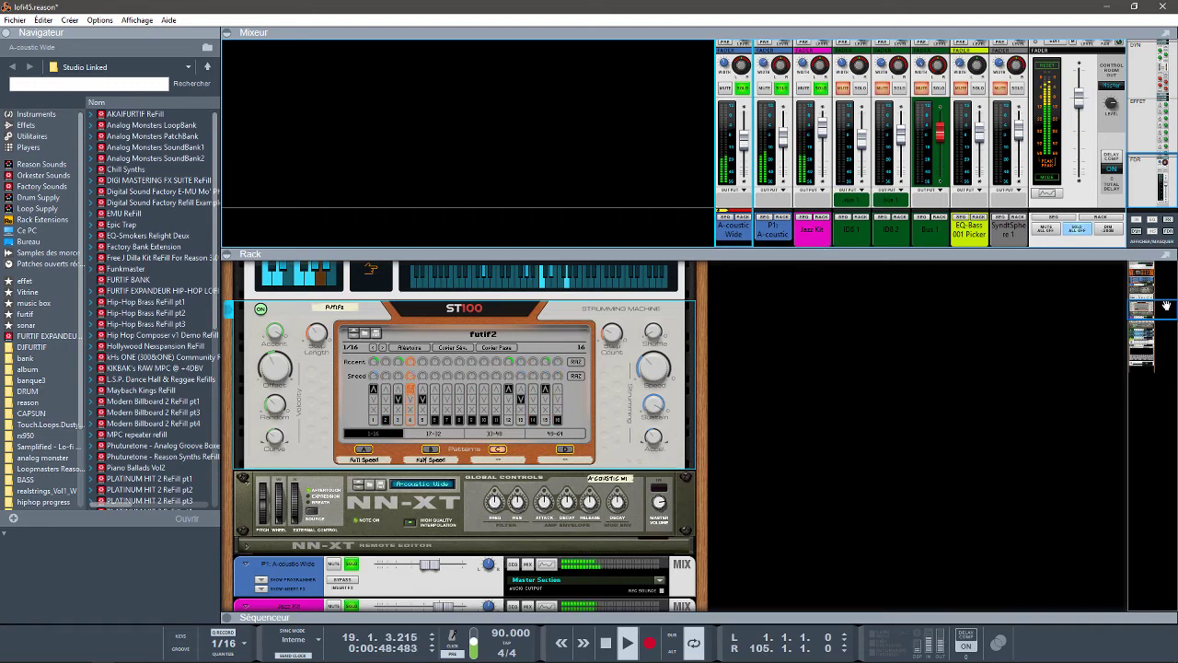
scroll(1156, 304, "down", 3)
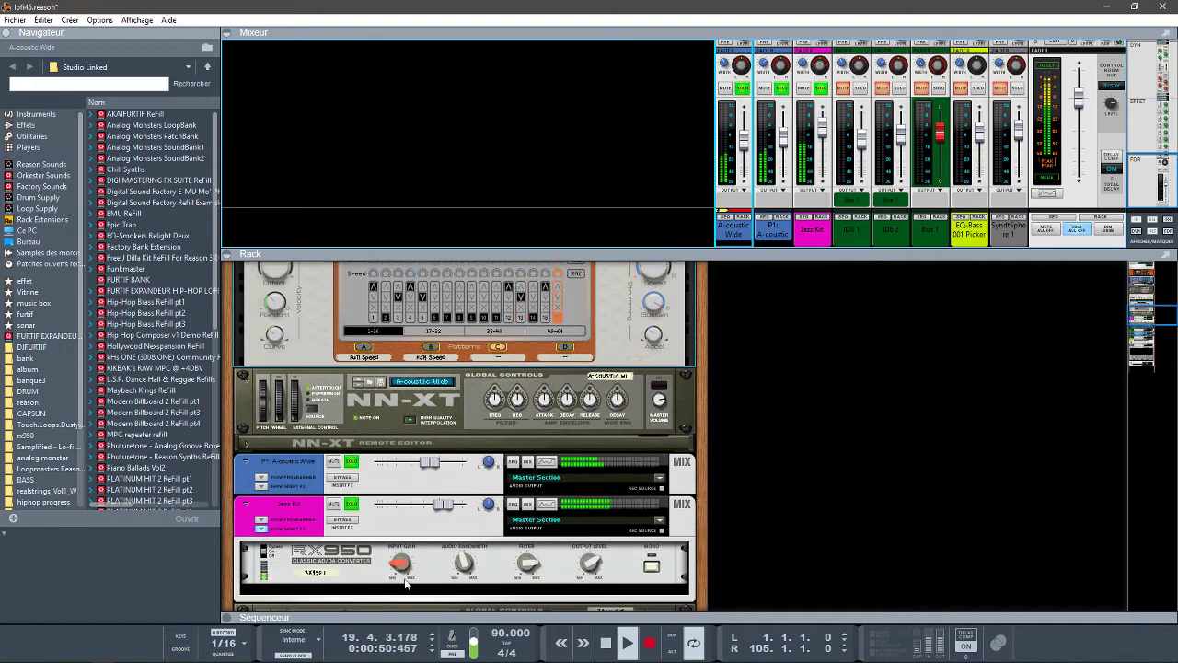
Step: Show the sequencer again below the rack, with the Transport and ST100 futif2 tracks in view
left_click(249, 611)
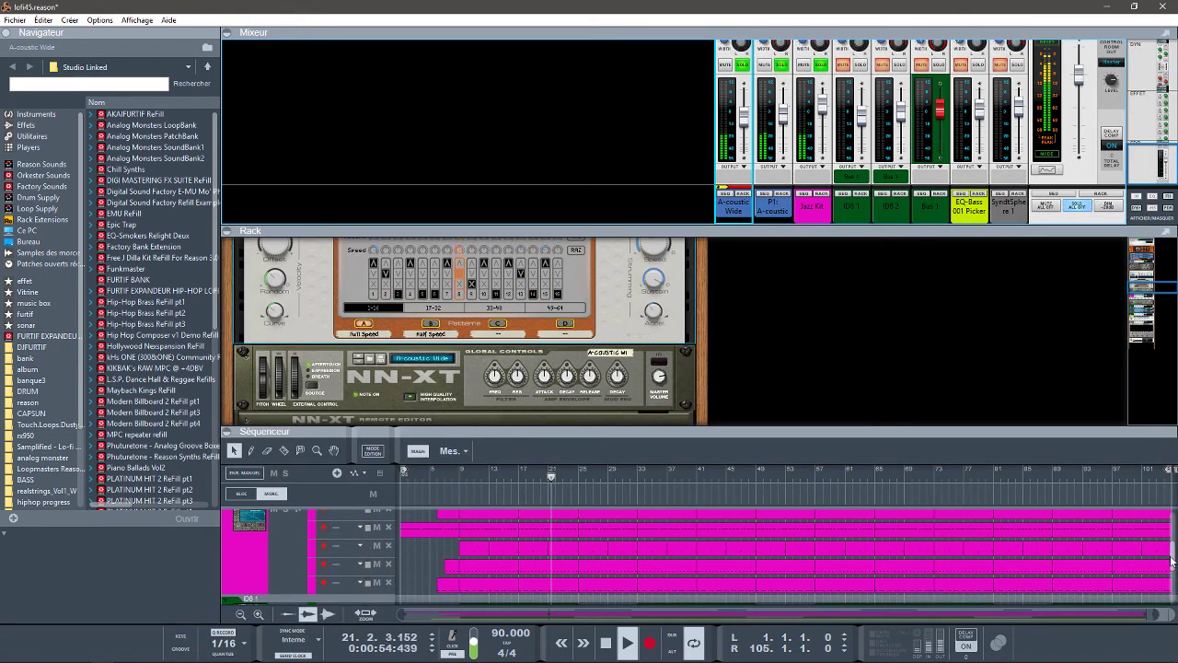
scroll(1171, 552, "up", 3)
scroll(1170, 553, "up", 4)
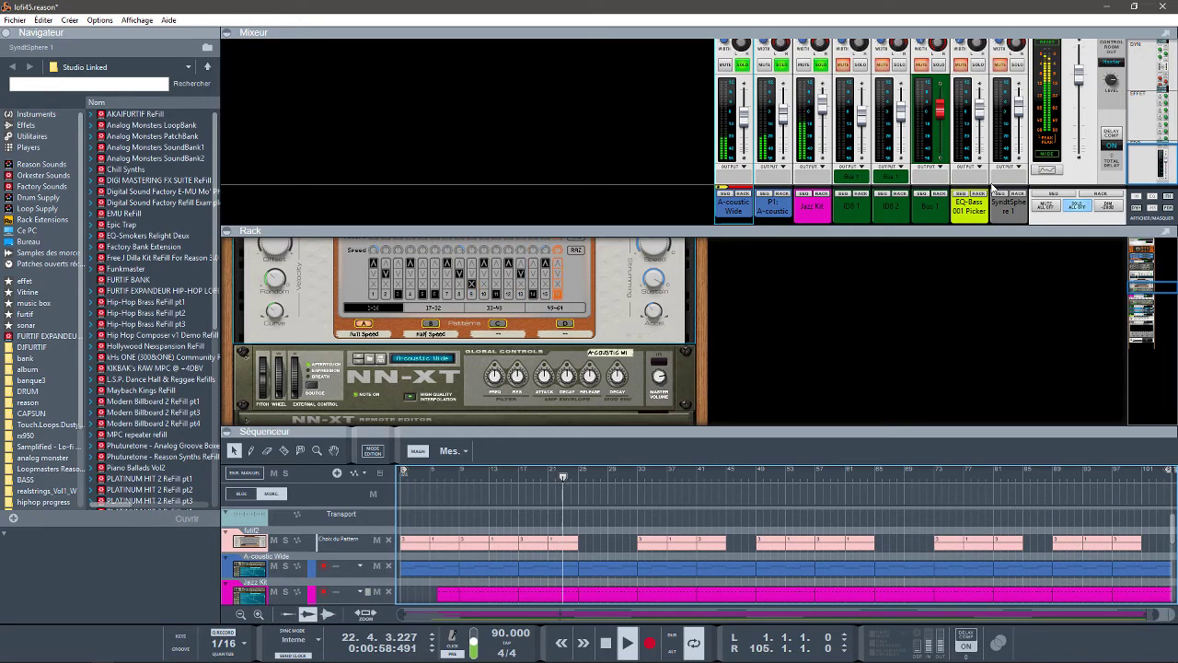
Step: Turn off all mixer solos, and hide the rack to view the mixer and the lower sequencer tracks during playback
left_click(1074, 210)
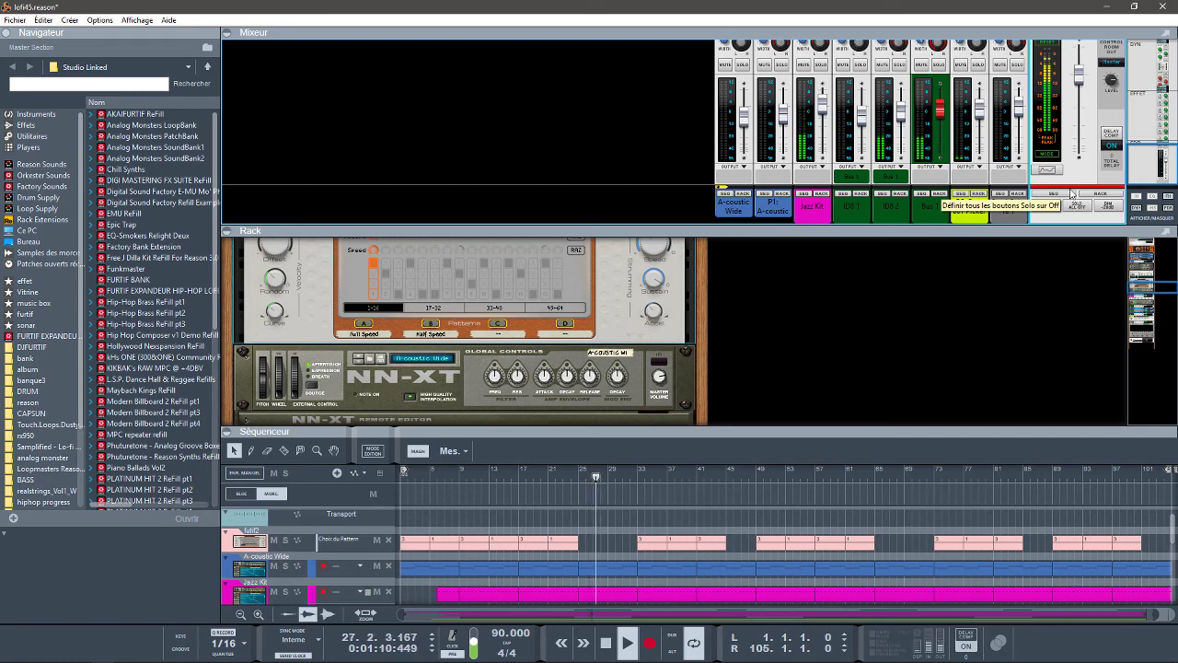
left_click_drag(1145, 288, 1152, 317)
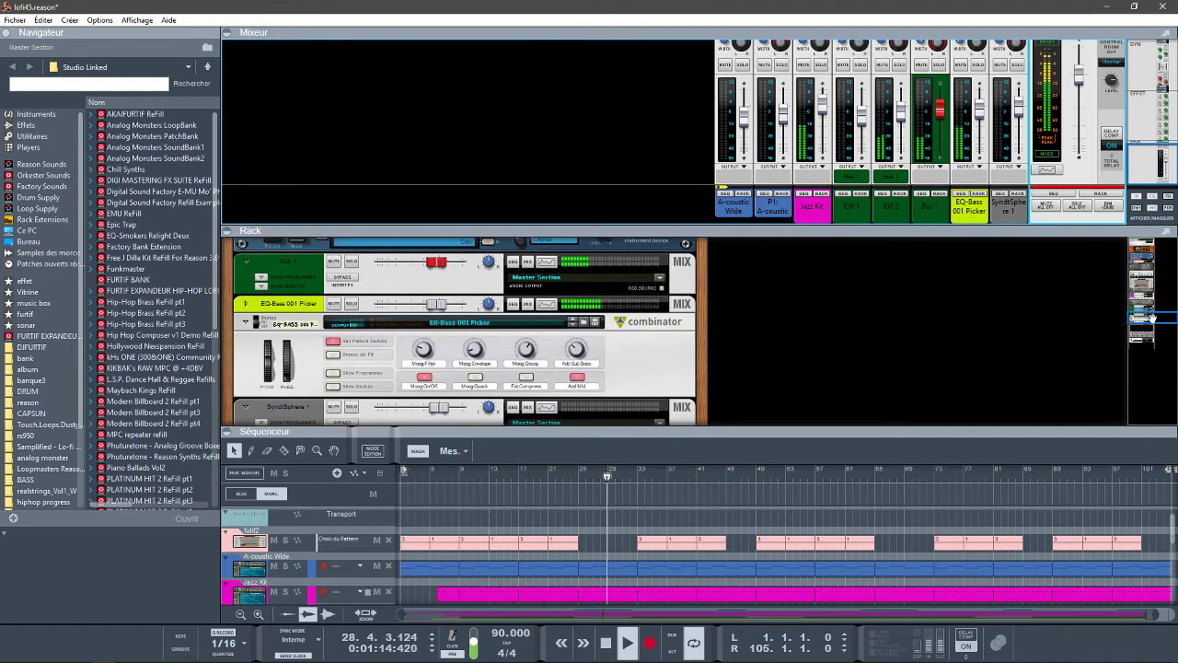
left_click(243, 228)
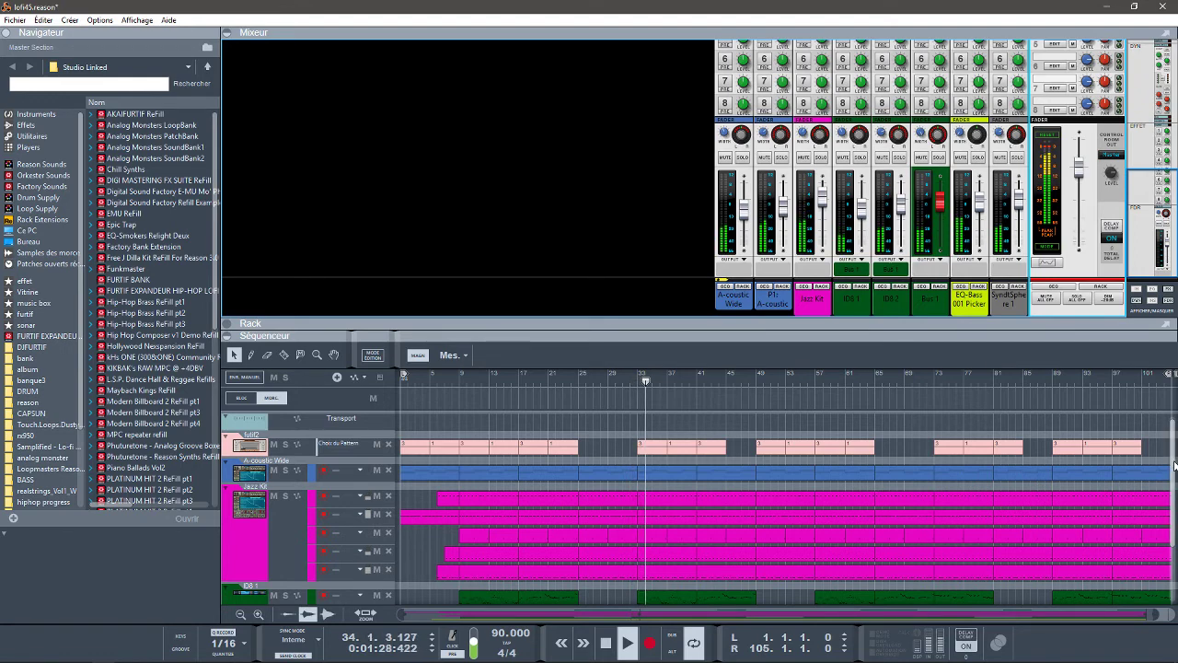
left_click_drag(1173, 465, 1174, 544)
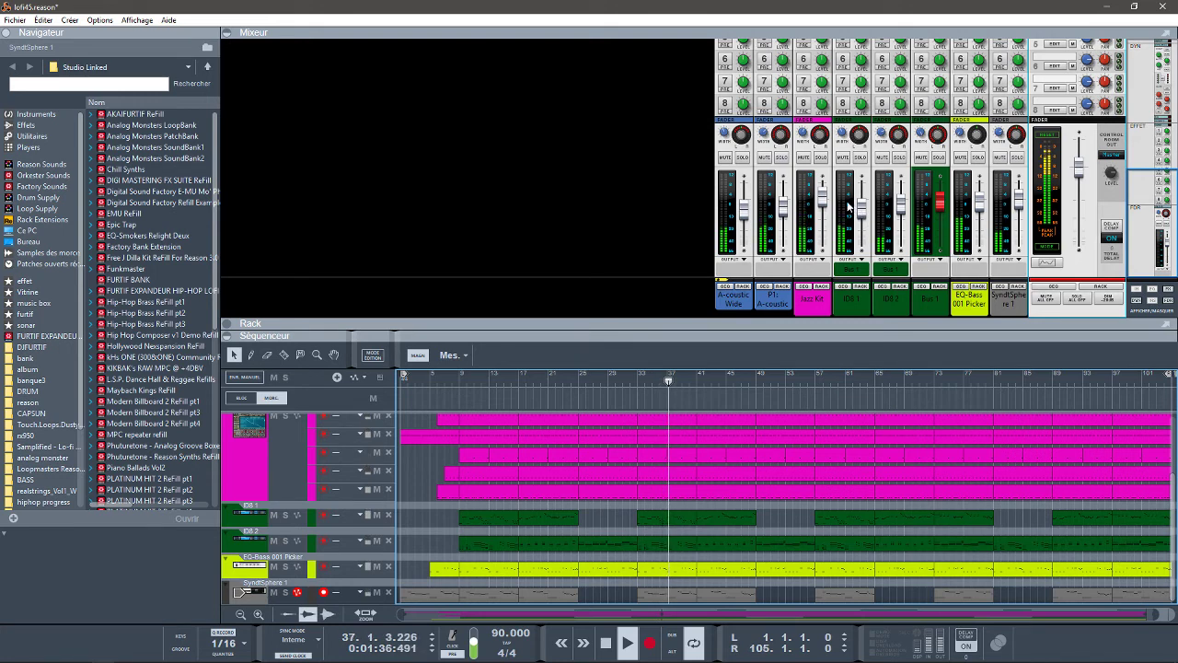
Step: Solo the Jazz Kit, P1: A-coustic, A-coustic Wide and EQ-Bass 001 Picker mixer channels one after another during playback
left_click(820, 157)
left_click(781, 158)
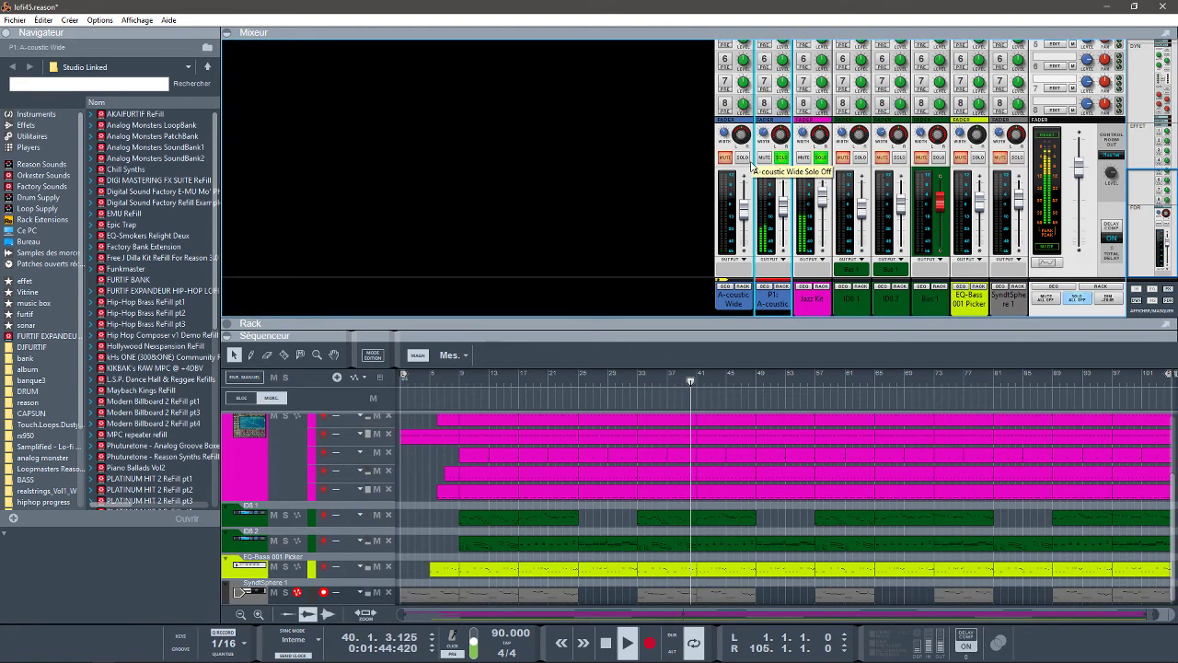
left_click(743, 157)
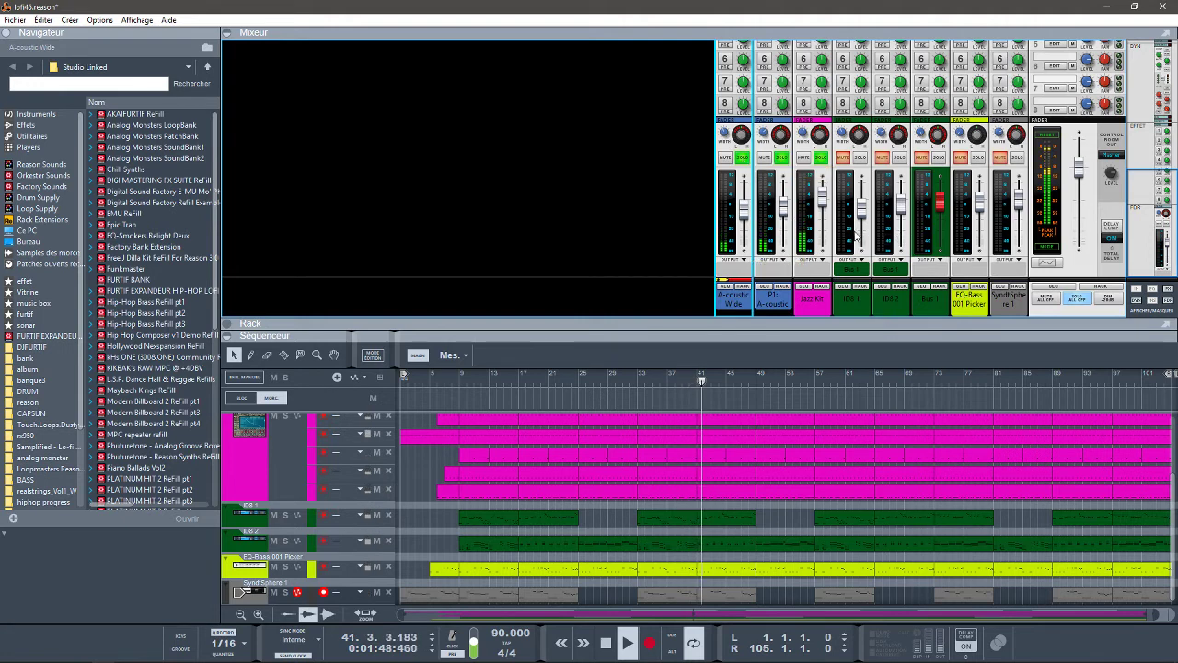
left_click(981, 160)
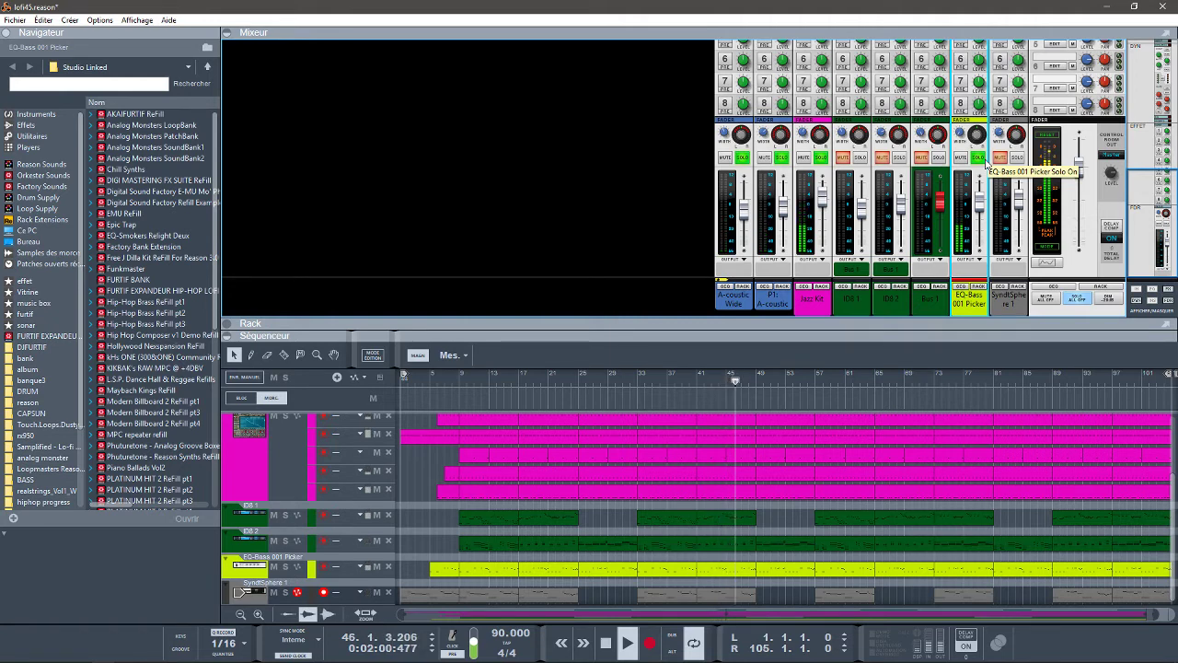
Step: Turn off all mixer solos and stop the song playback
left_click(1078, 300)
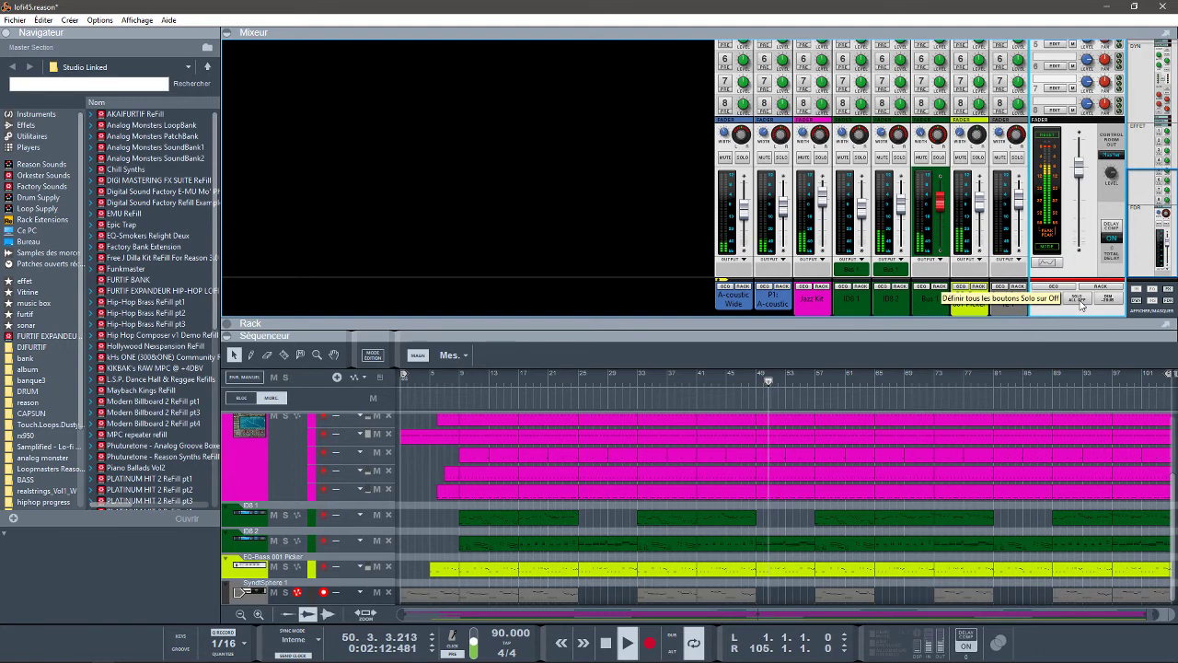
key("space")
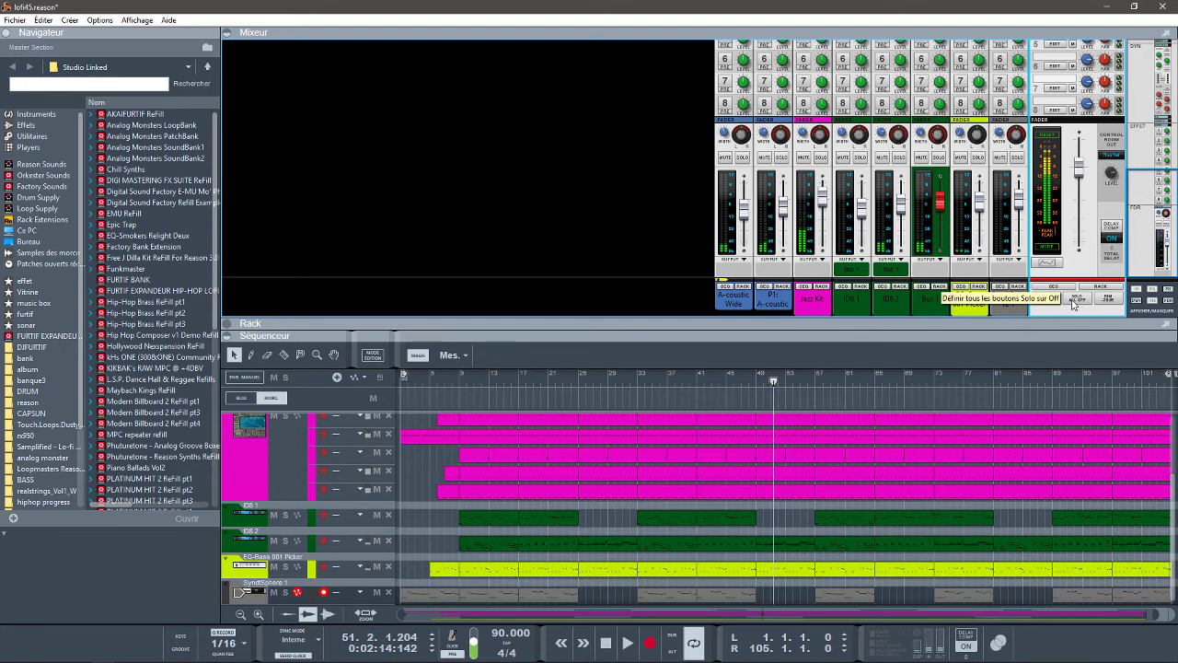
Step: Show the rack alone by hiding the mixer and the sequencer, with the ST100 futif2 device in view
left_click(228, 326)
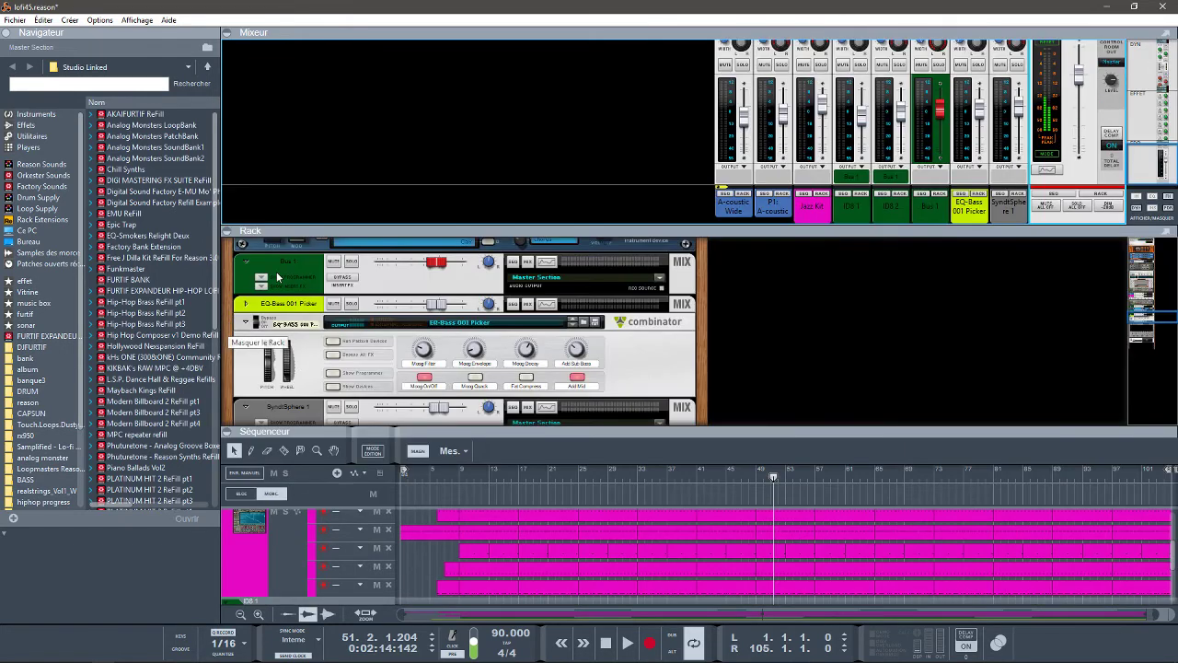
left_click(224, 33)
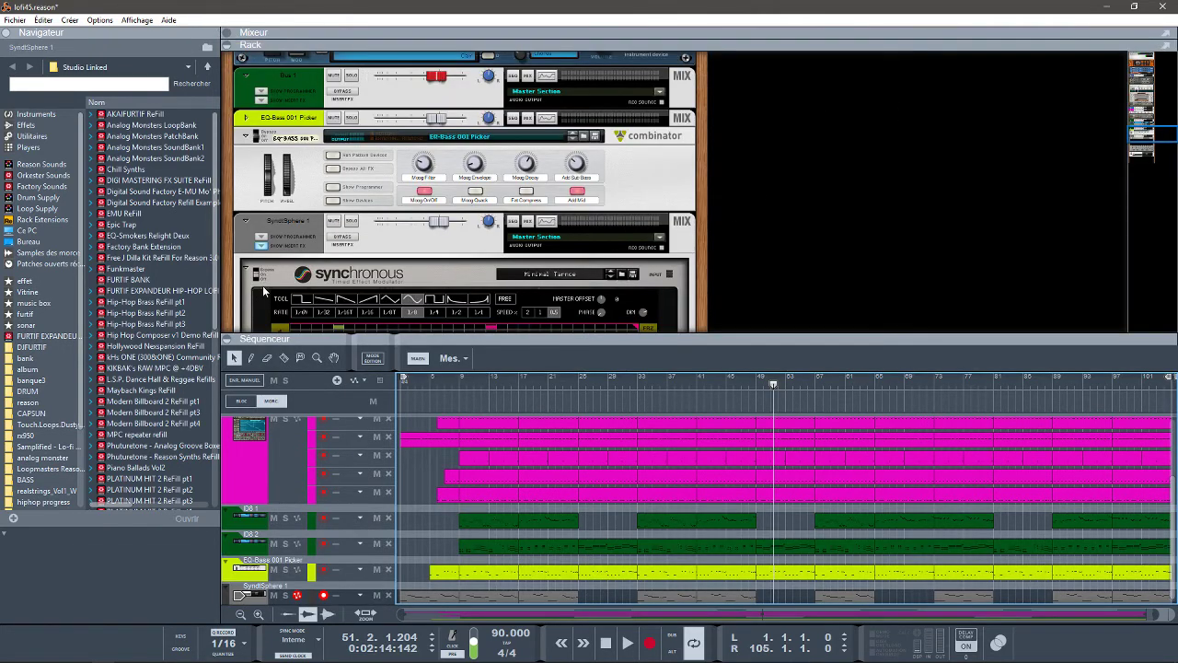
left_click(228, 339)
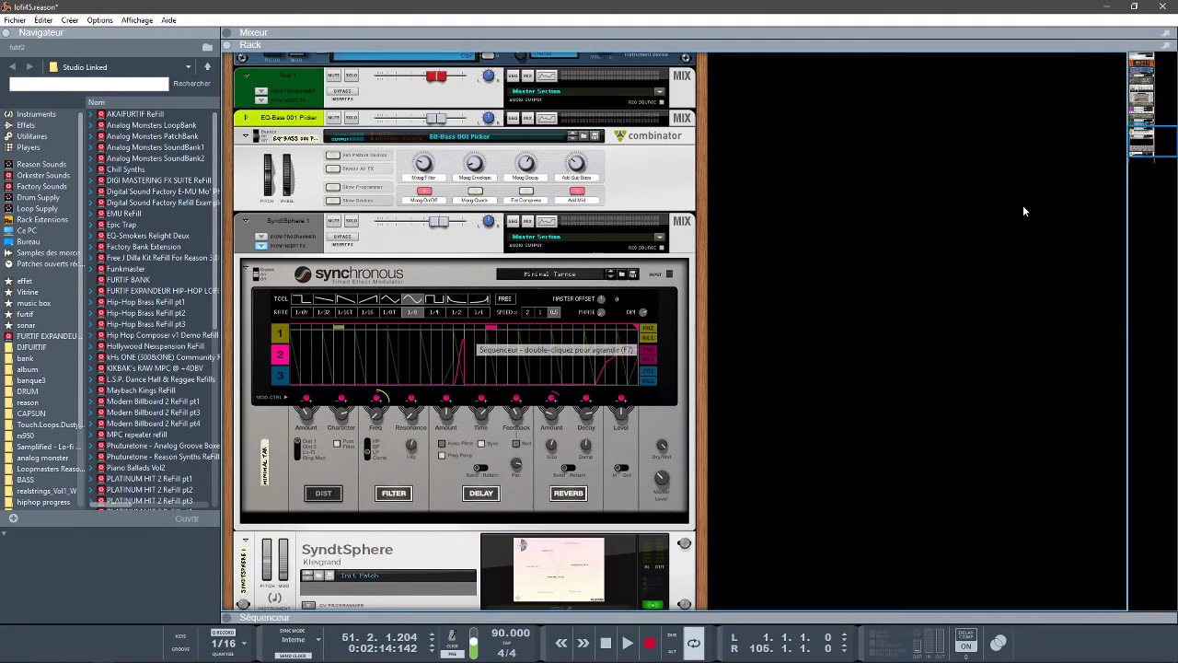
left_click_drag(1151, 147, 1153, 108)
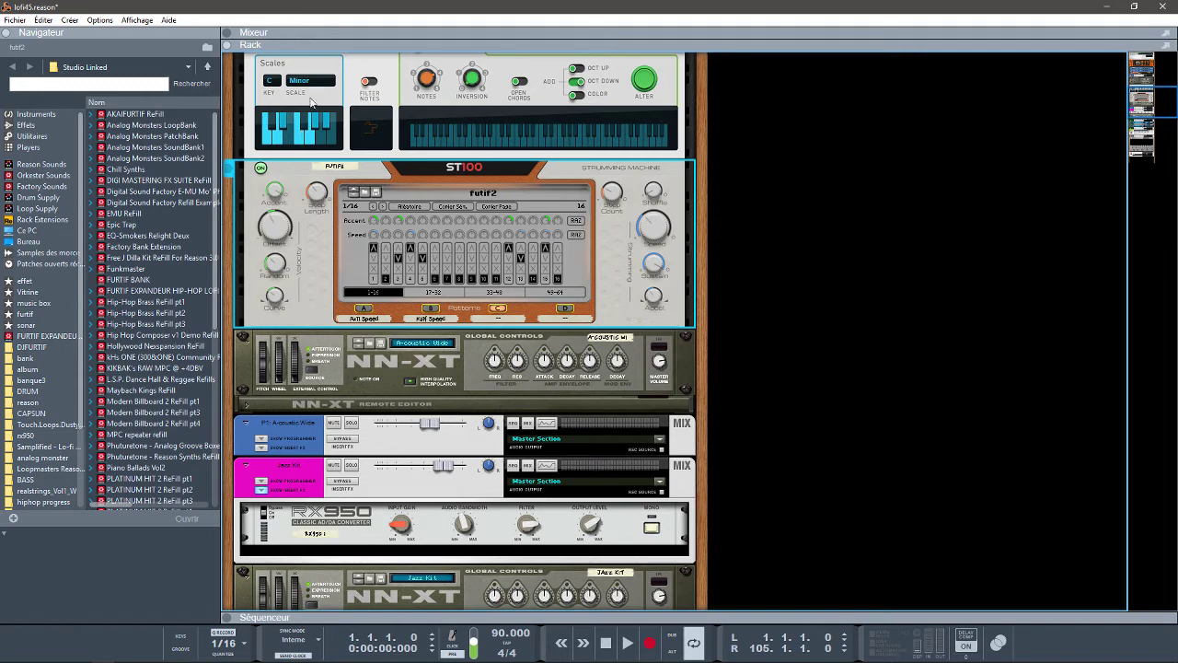
Step: Create a new song document
left_click(7, 24)
key("Escape")
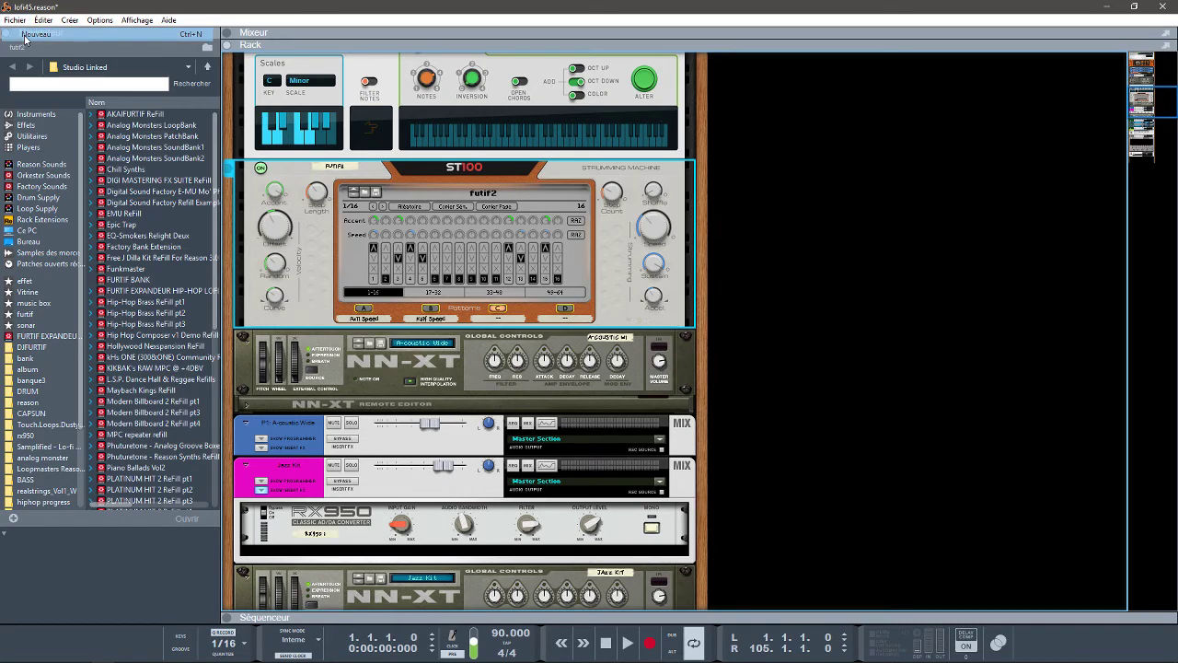
key("ctrl+n")
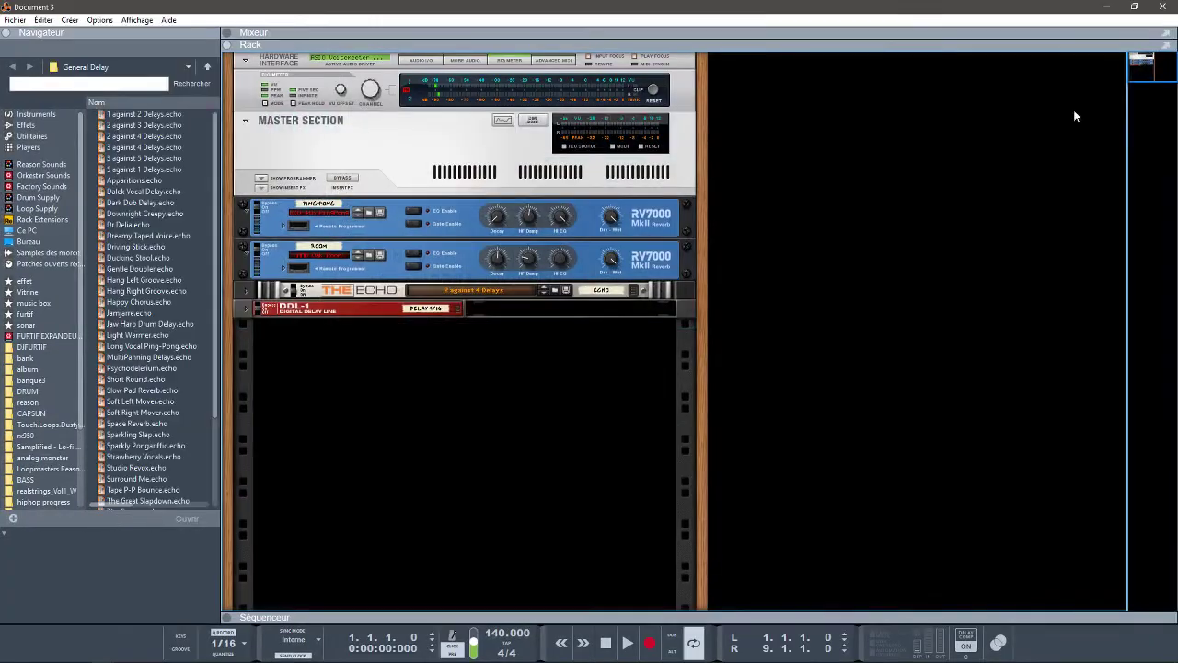
Step: Return to the lofi45 song window and close it without saving the changes
mouse_move(308, 658)
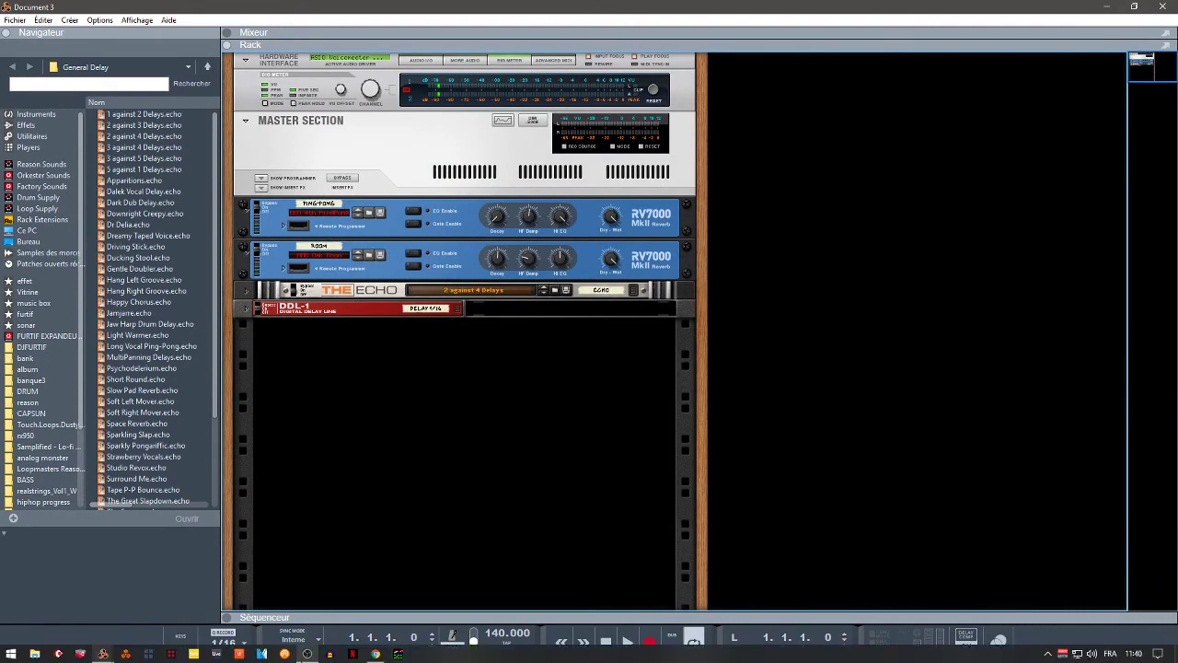
left_click(103, 653)
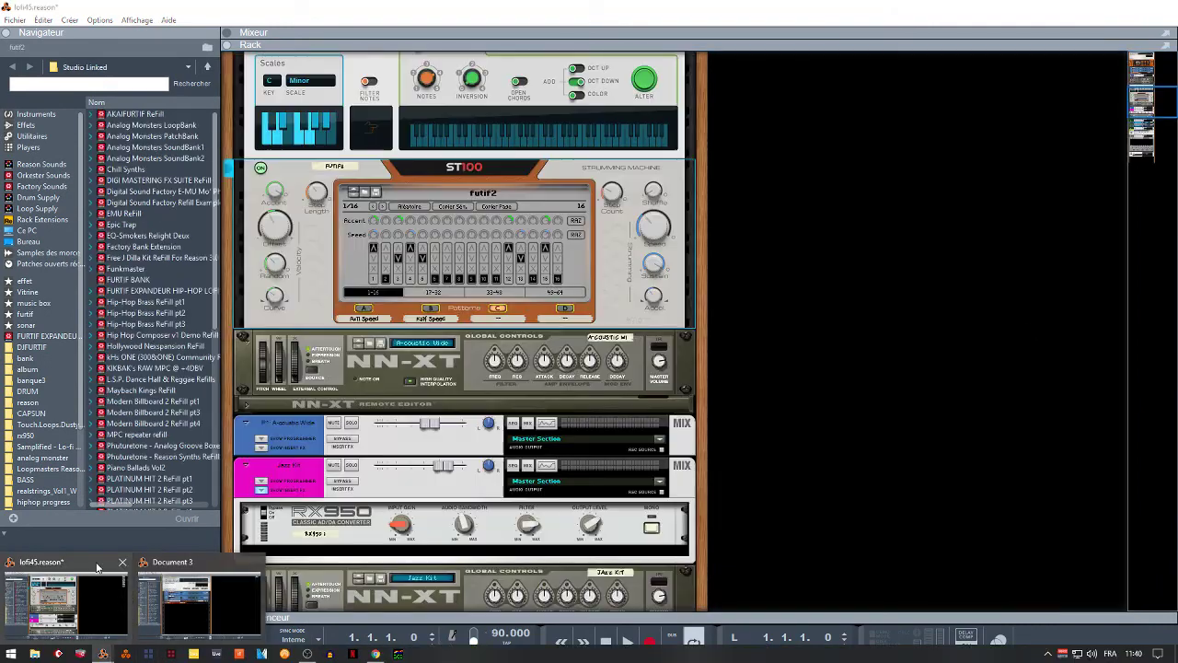
left_click(97, 566)
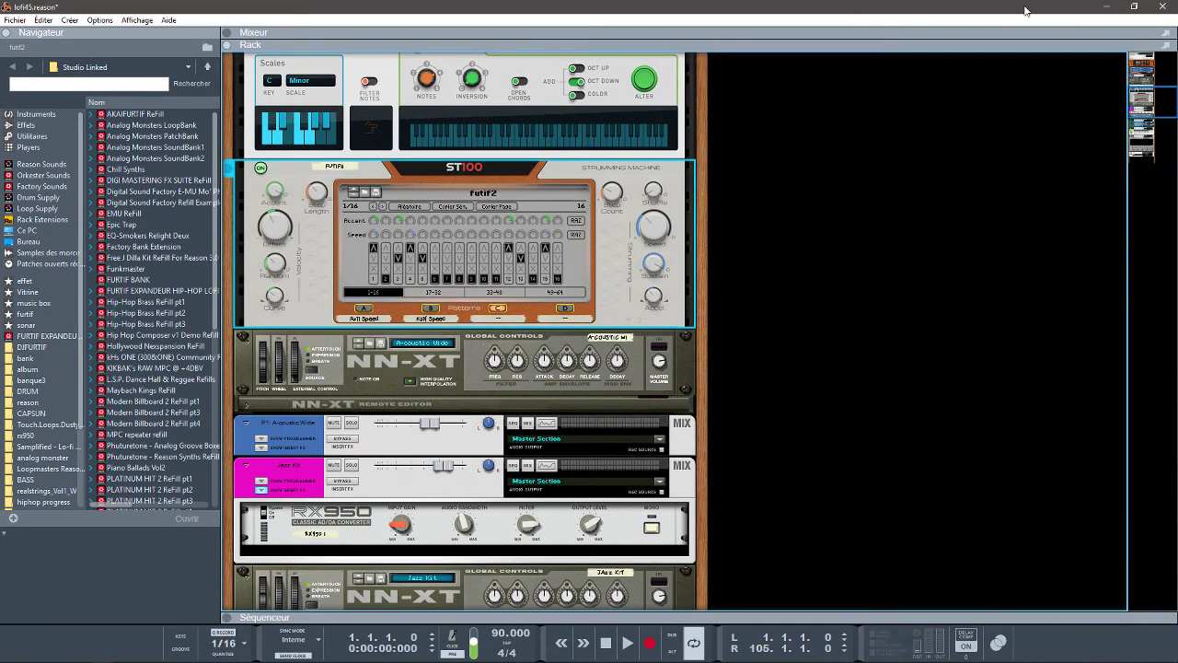
left_click(1169, 9)
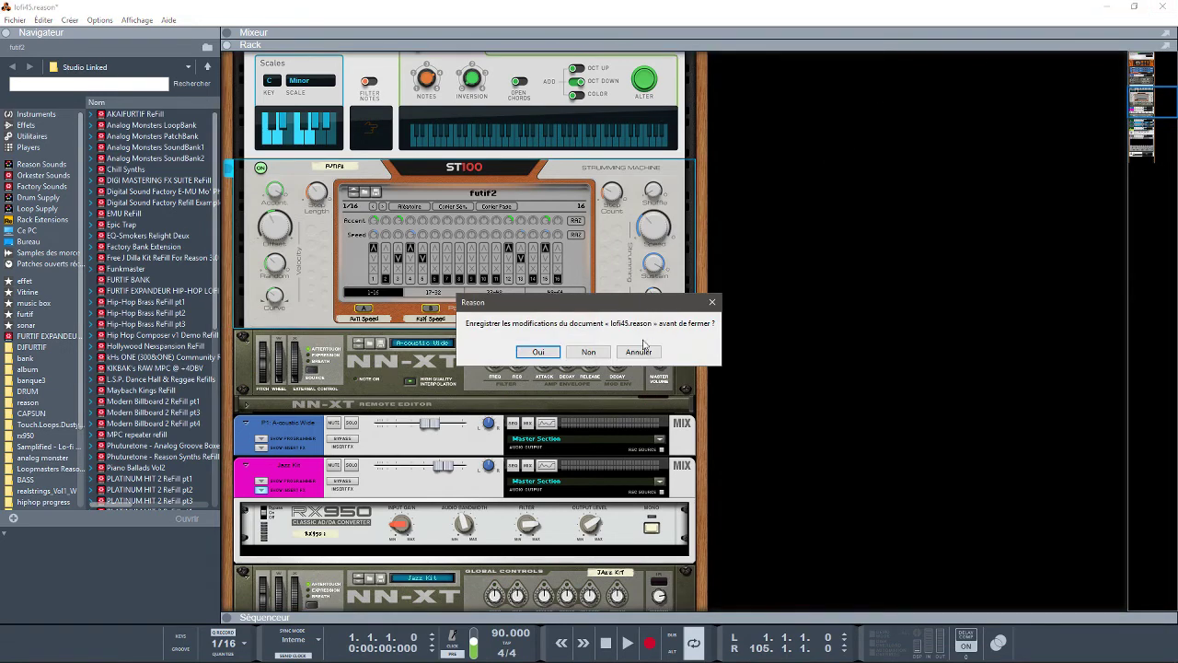
left_click(589, 352)
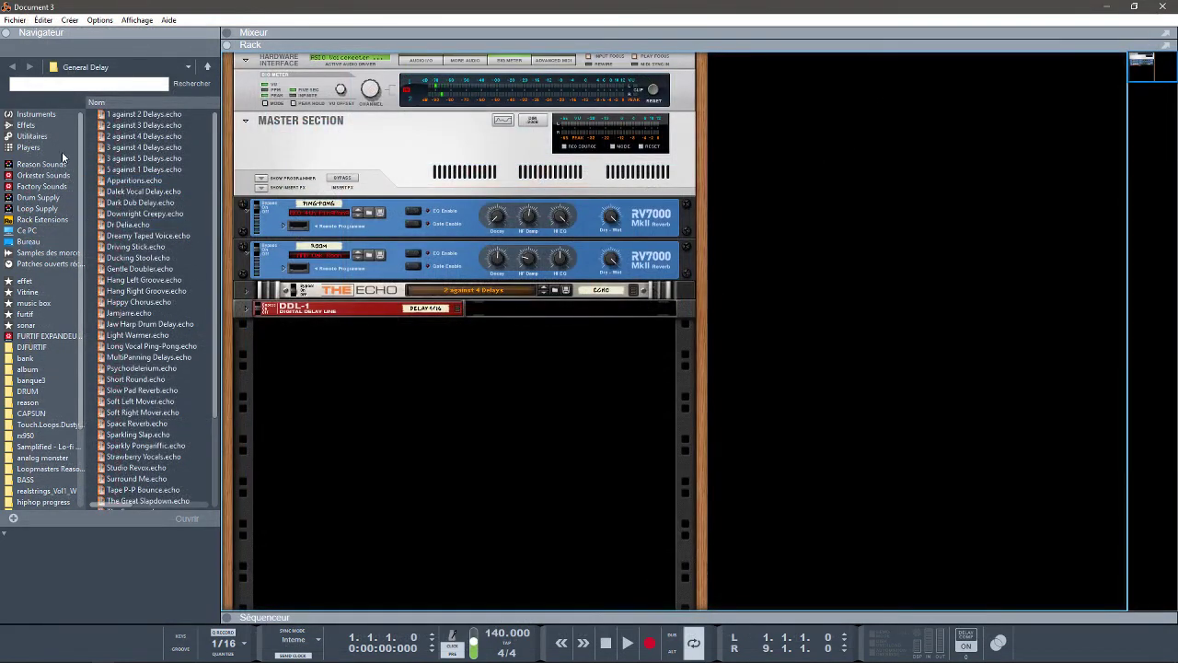
Step: Add the Funky Rhodes combinator from the ST100 Strumming Machine rack extension to the rack, and show its devices
left_click(53, 221)
scroll(184, 304, "down", 2)
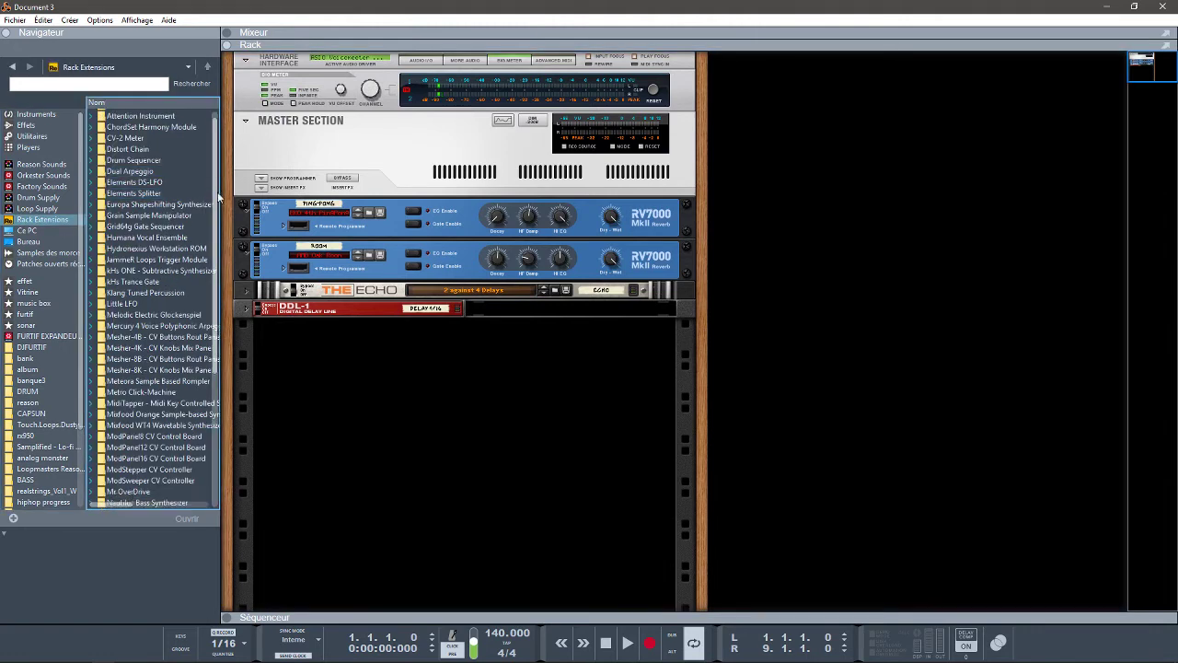
left_click_drag(216, 196, 242, 361)
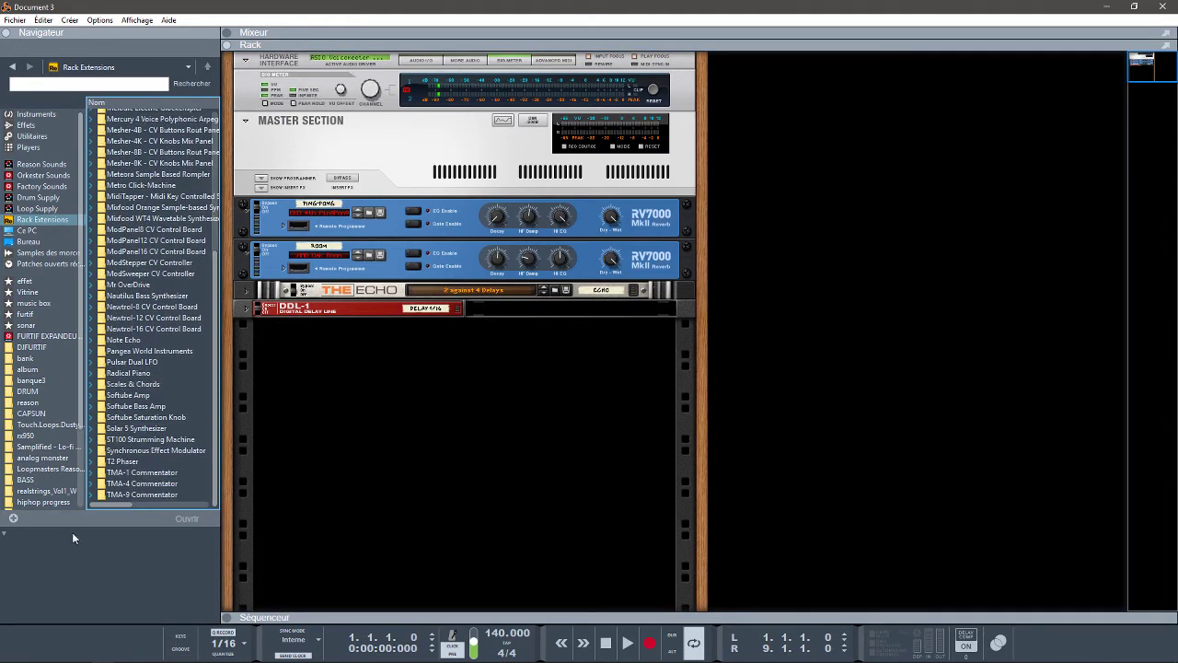
double_click(118, 440)
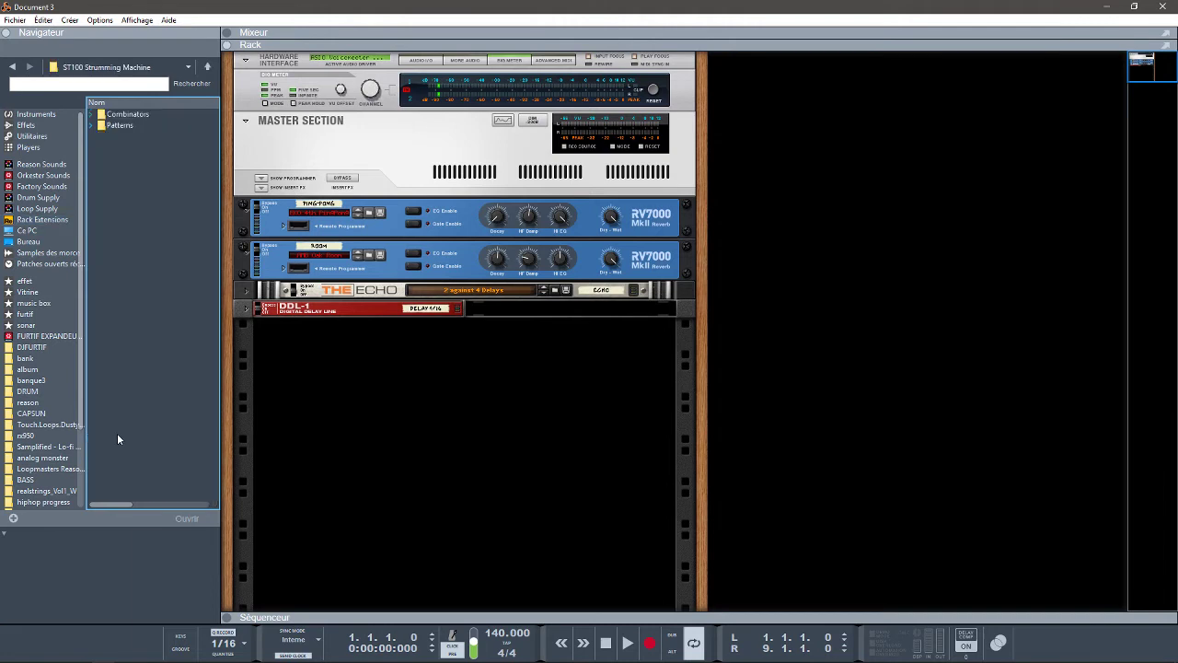
left_click(91, 112)
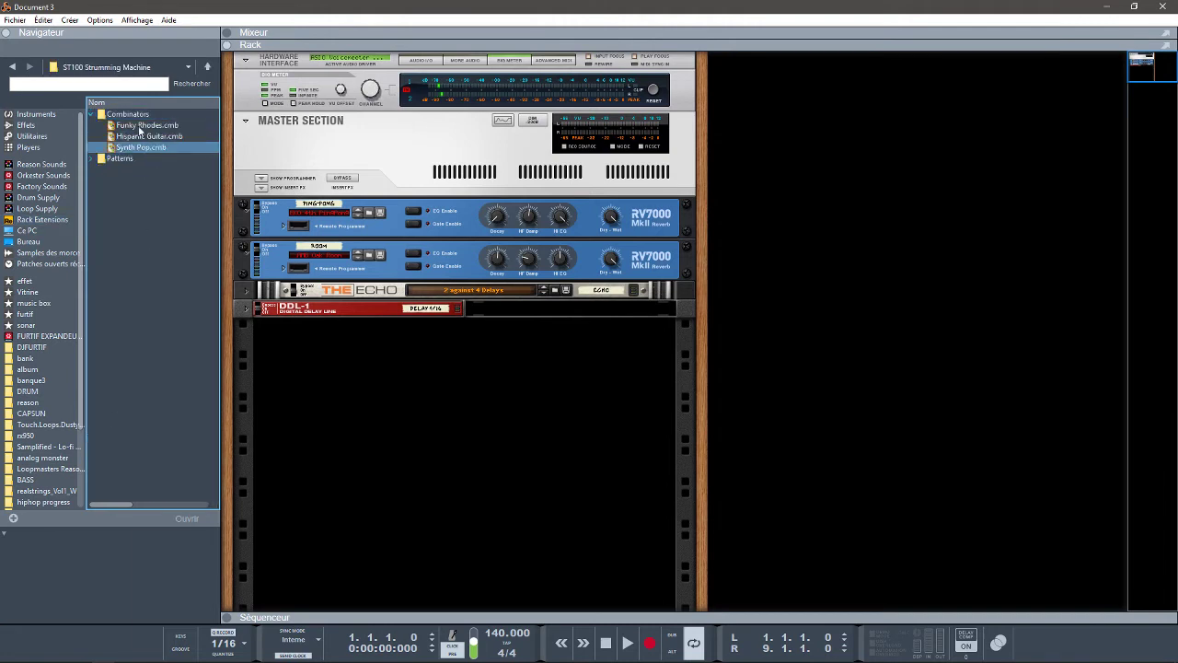
left_click_drag(143, 125, 434, 399)
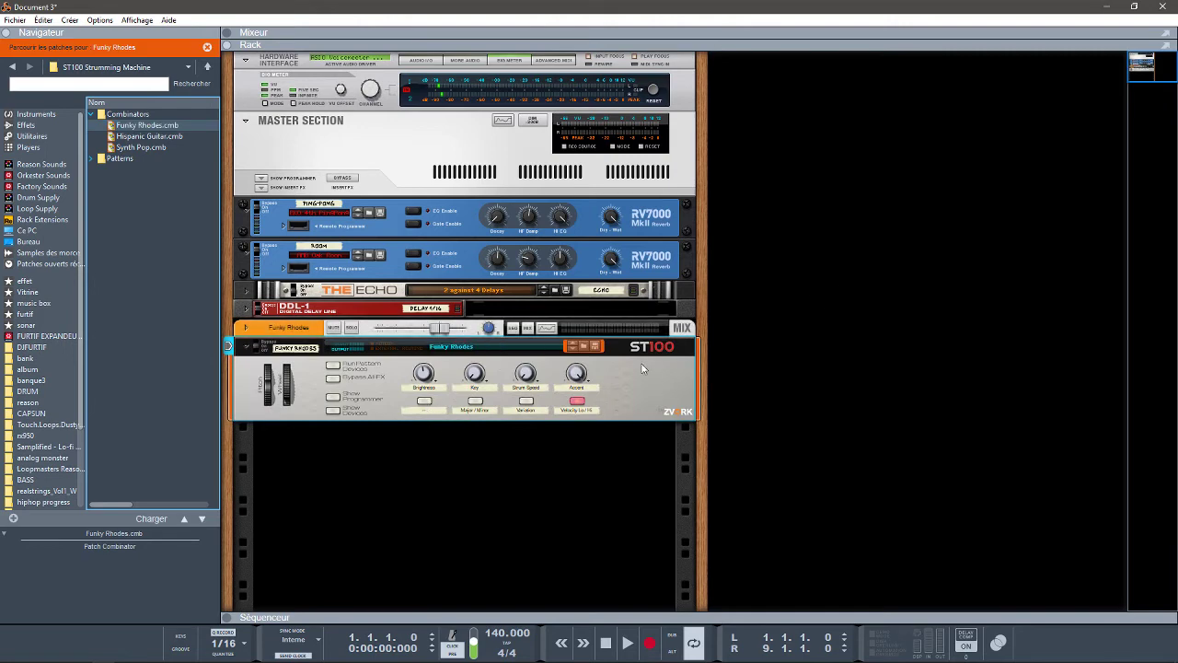
left_click(332, 412)
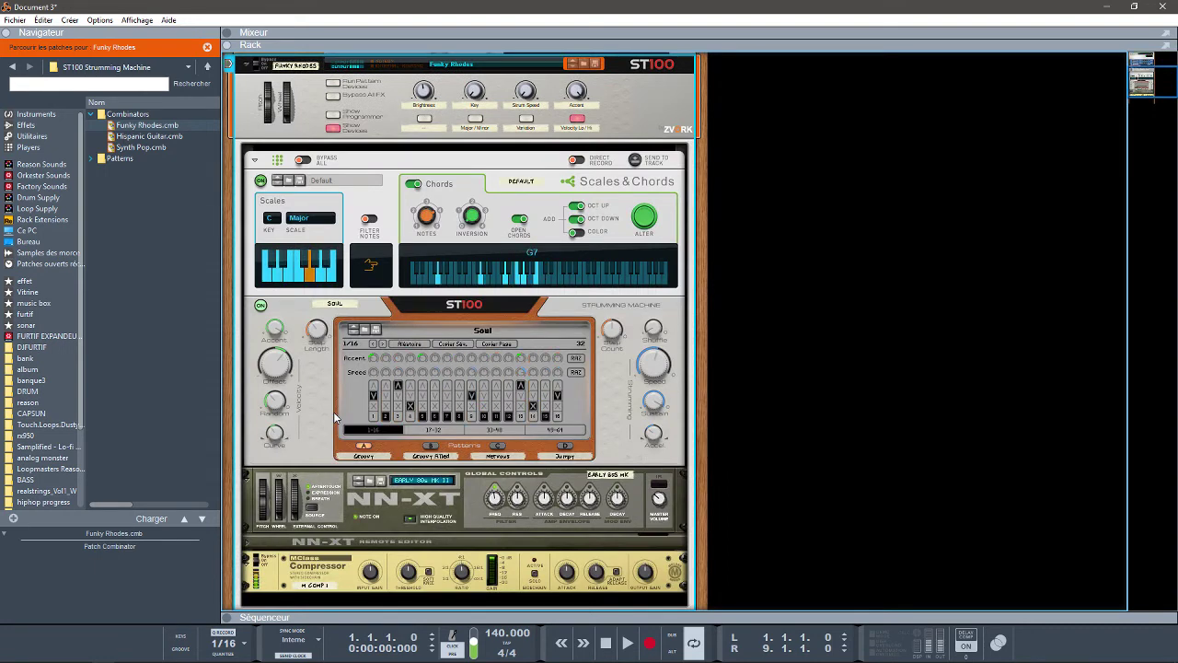
Step: Set the song tempo to 85 BPM
double_click(497, 636)
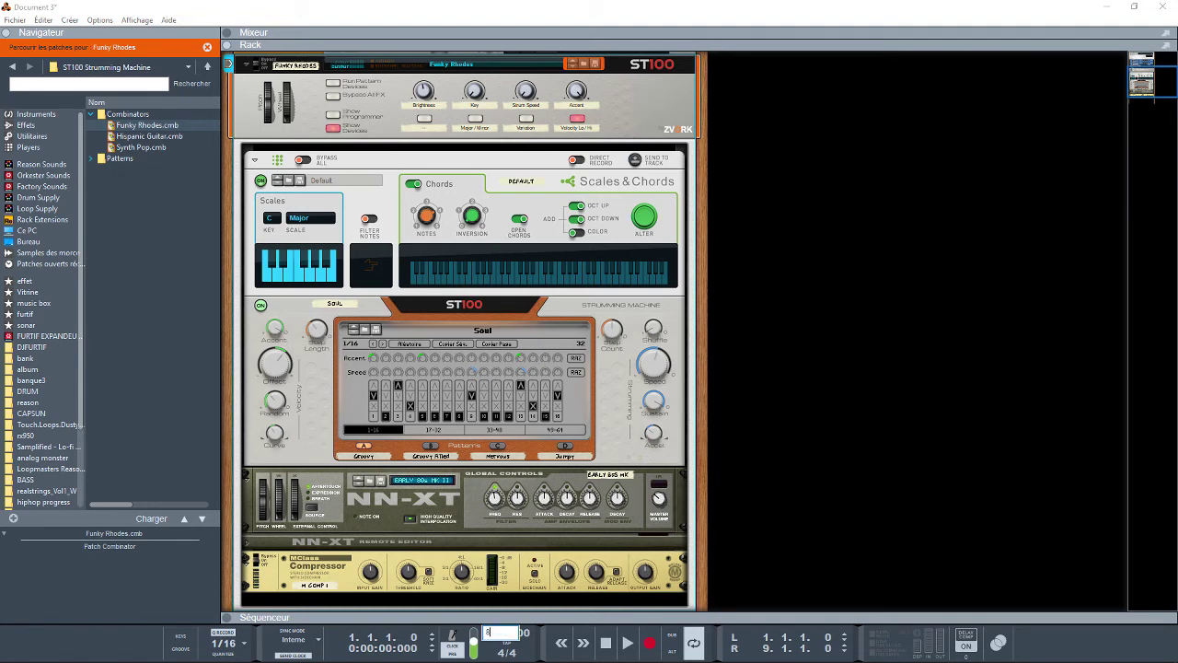
key("Return")
key("space")
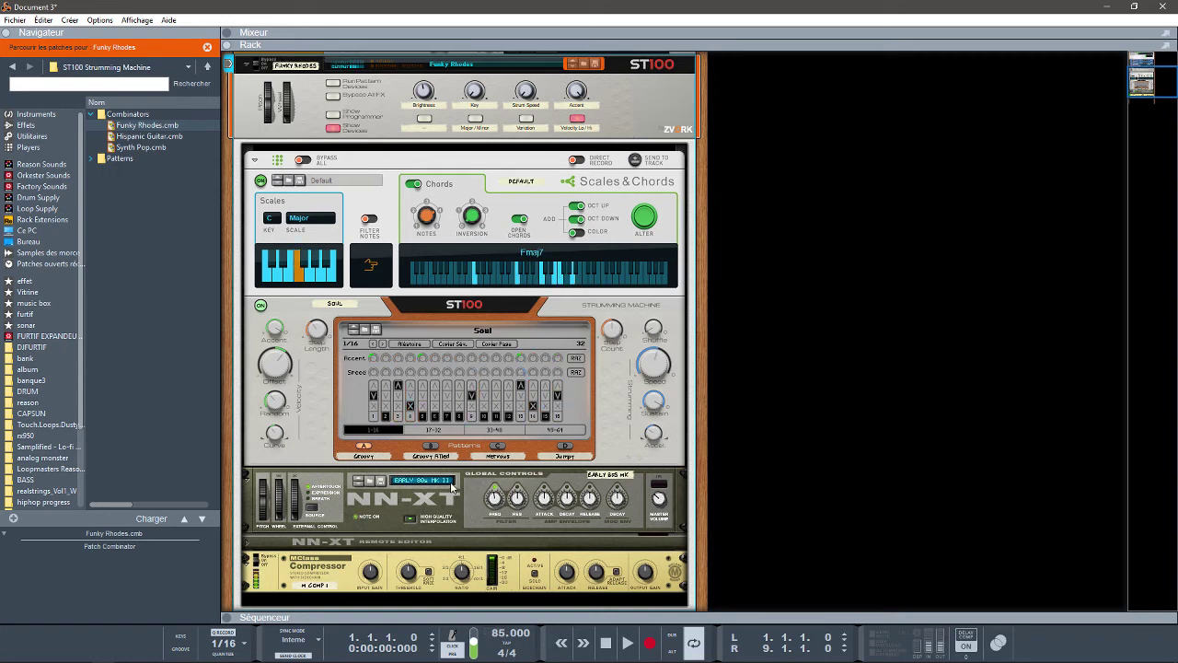
Step: Audition strumming patterns B, C (Nervous) and D (Jumpy) of the Soul patch, and switch back to pattern A (Groovy)
left_click(434, 448)
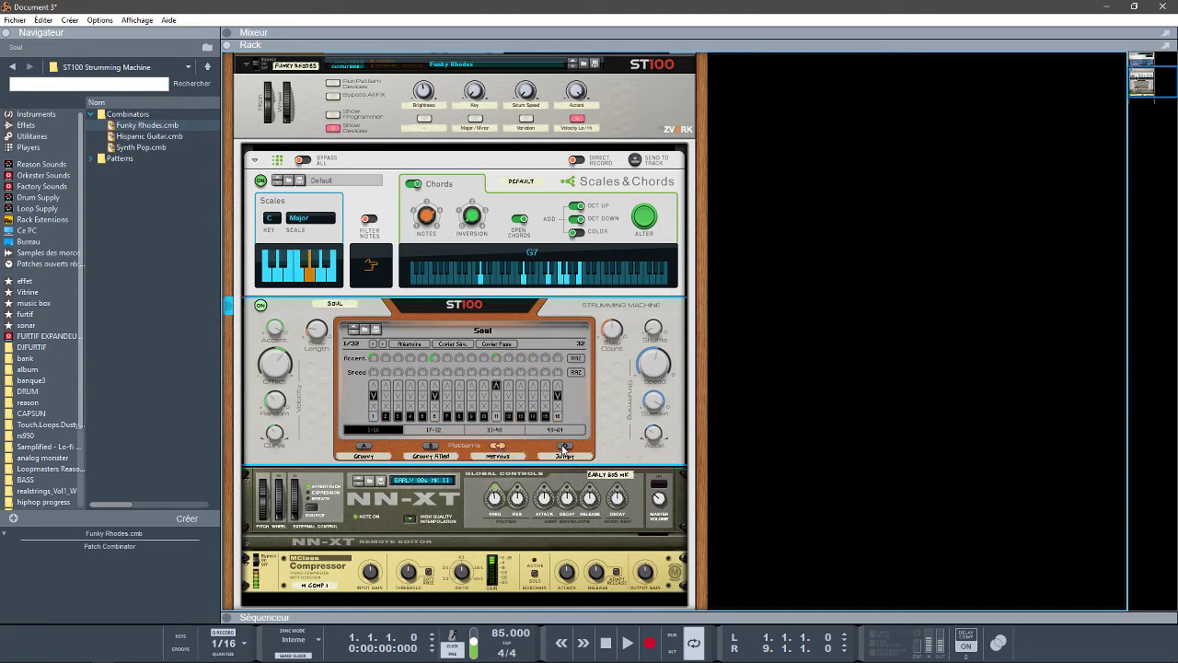
left_click(565, 447)
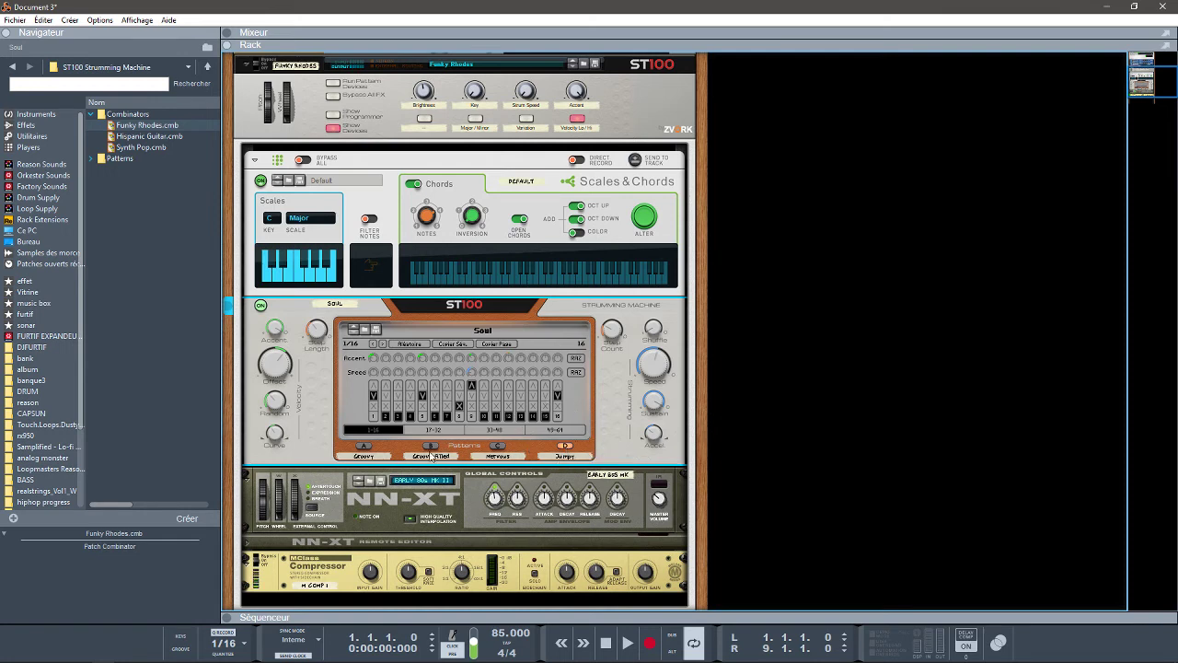
left_click(368, 451)
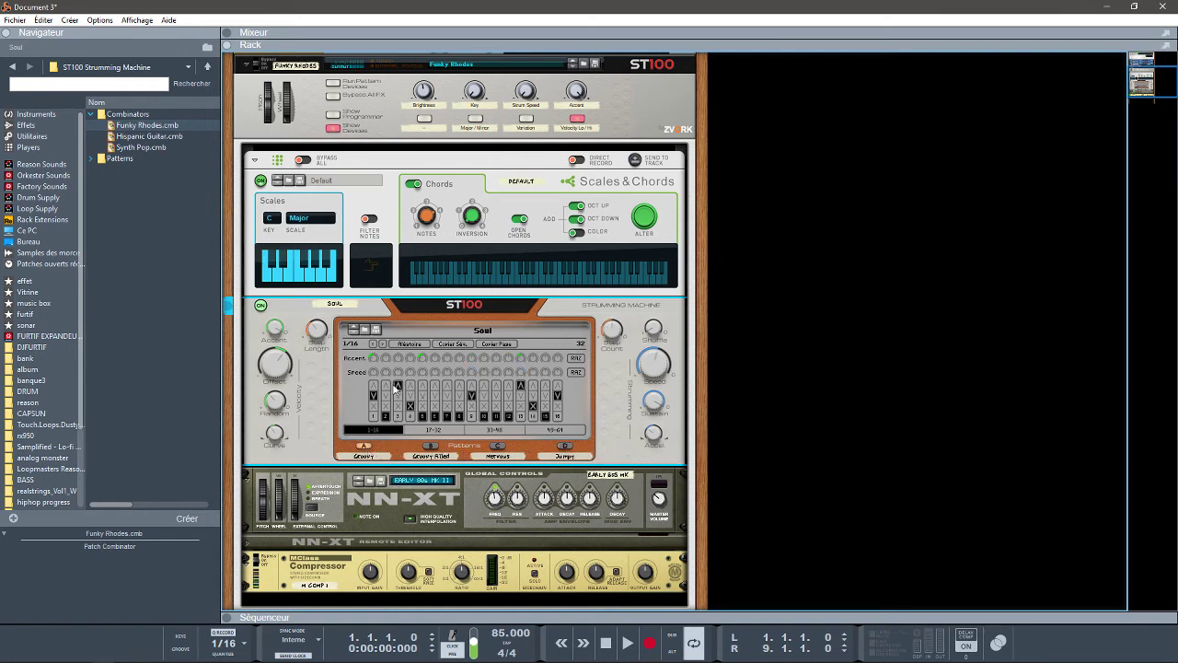
Step: Load the Hispanic Guitar patch into the combinator, and audition its Basic and Richer strumming patterns
left_click(148, 136)
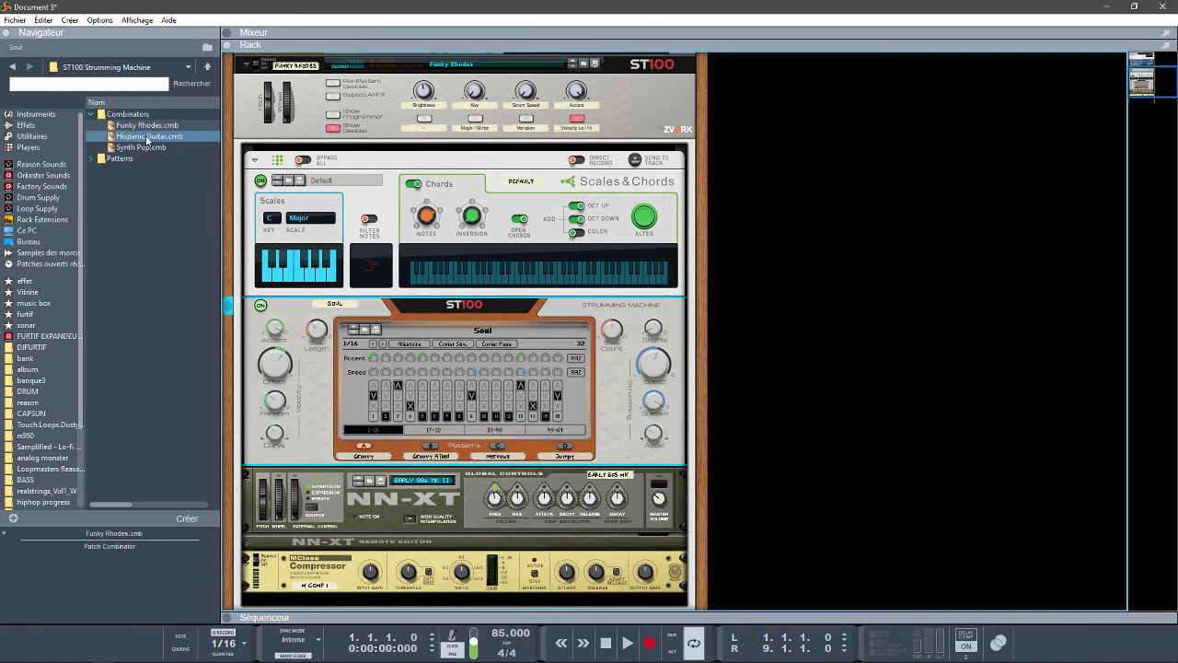
left_click_drag(147, 140, 343, 127)
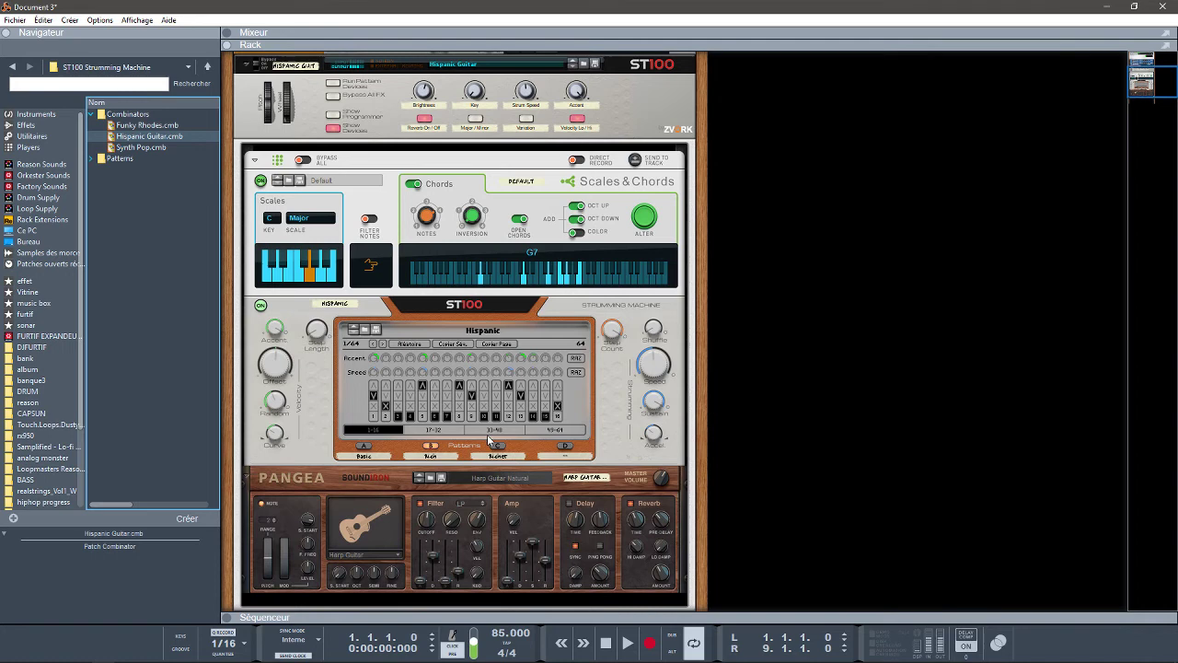
left_click(365, 446)
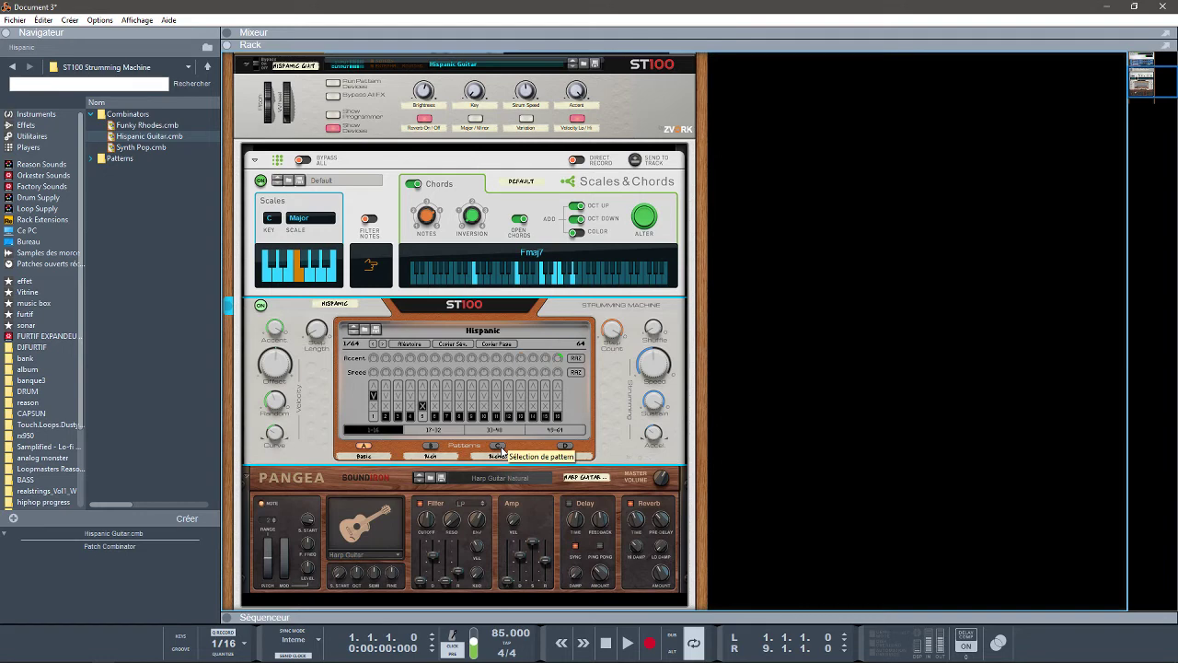
left_click(499, 448)
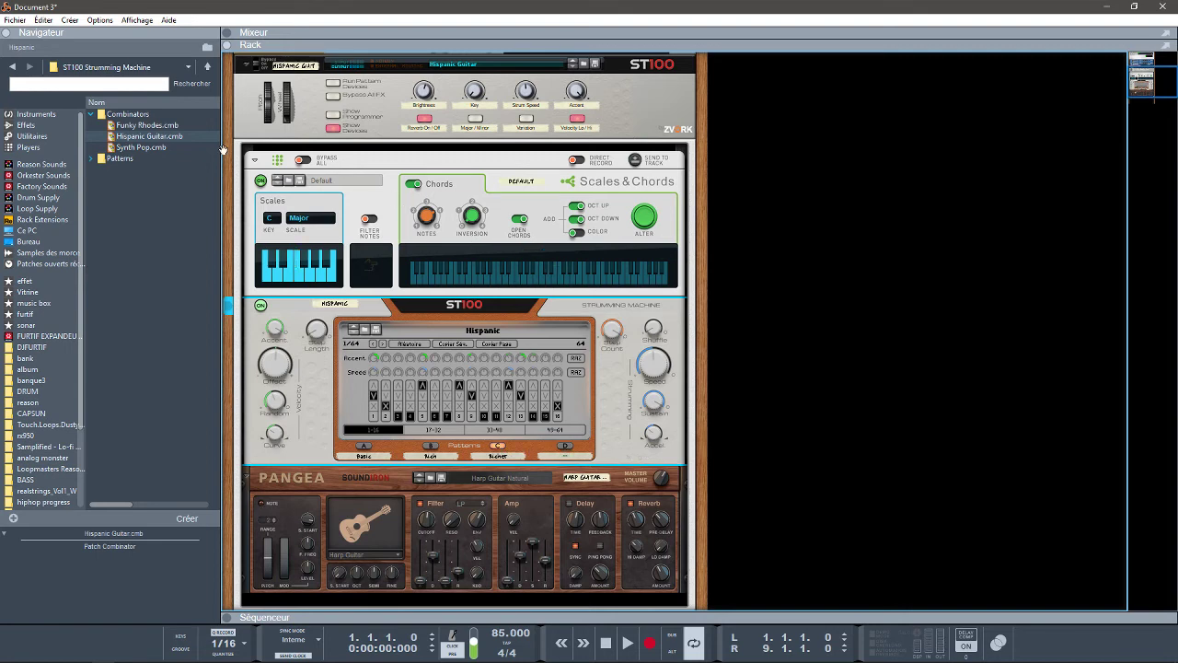
Step: Load the Synth Pop patch into the combinator, and select its Drive strumming pattern
left_click(158, 147)
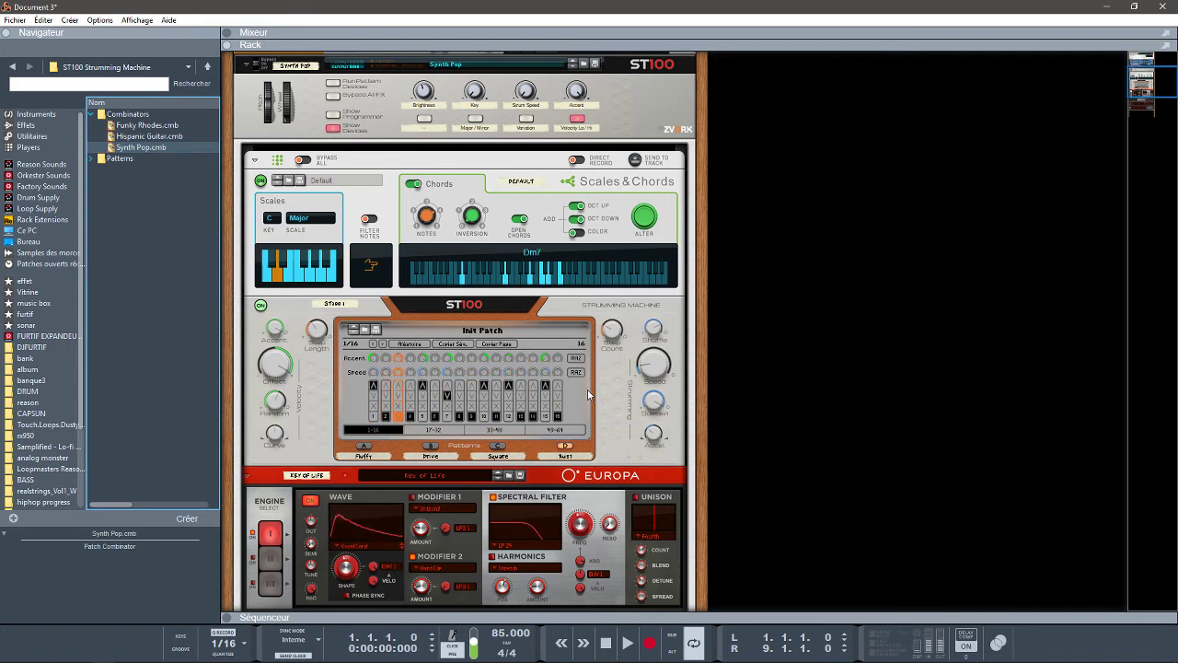
left_click(433, 444)
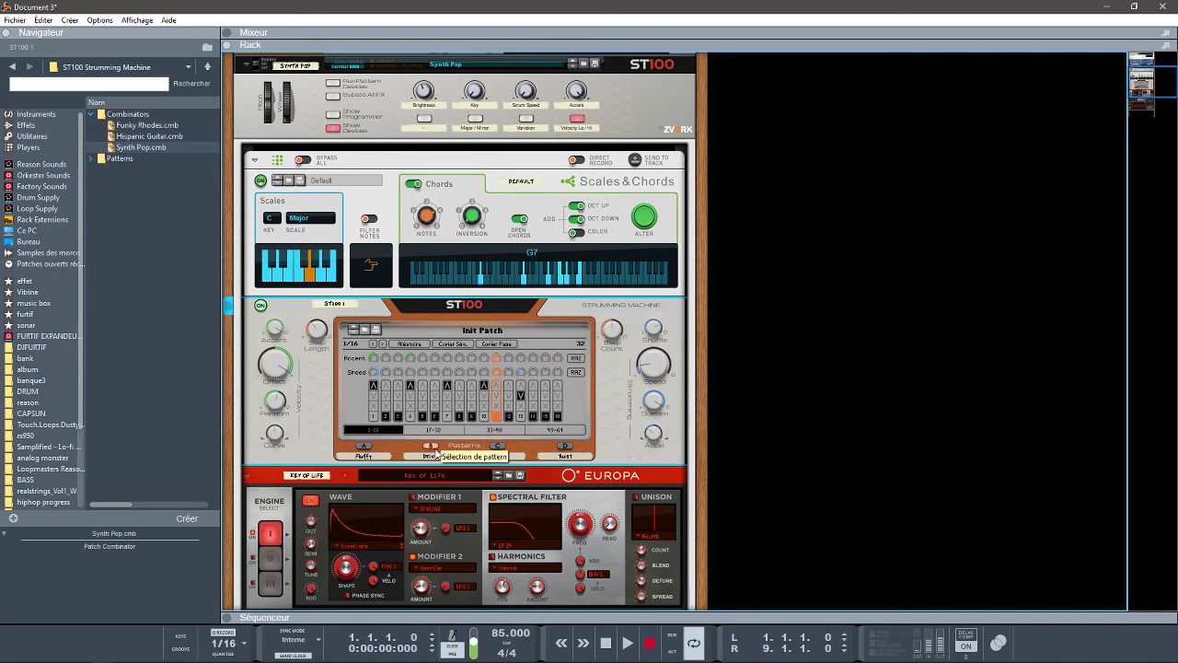
left_click(444, 430)
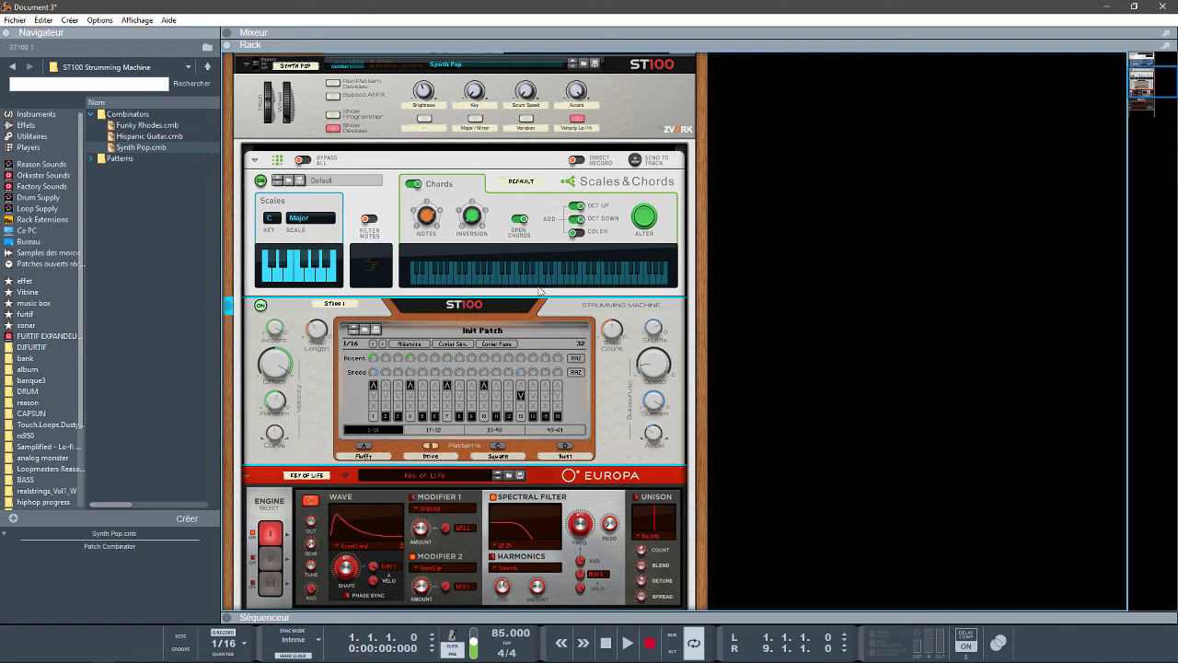
mouse_move(1140, 86)
left_mouse_down()
mouse_move(1155, 111)
mouse_move(1155, 79)
left_mouse_up()
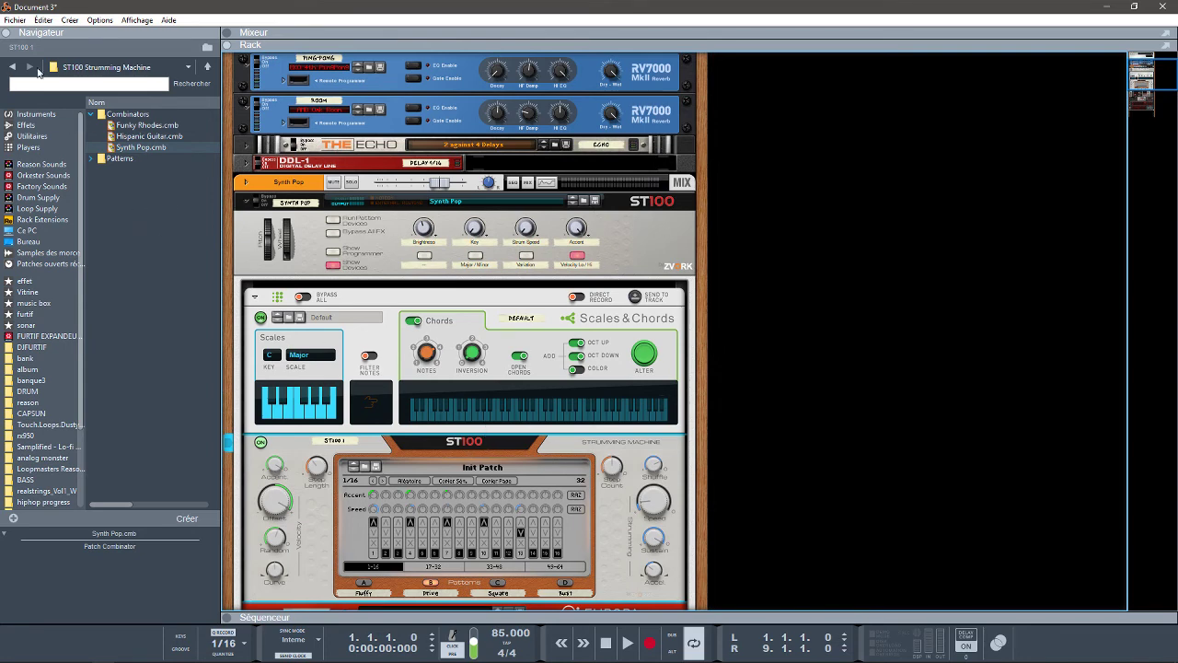
Step: Return to the lofi45 song, and close the new Document 3 without saving it
left_click(14, 19)
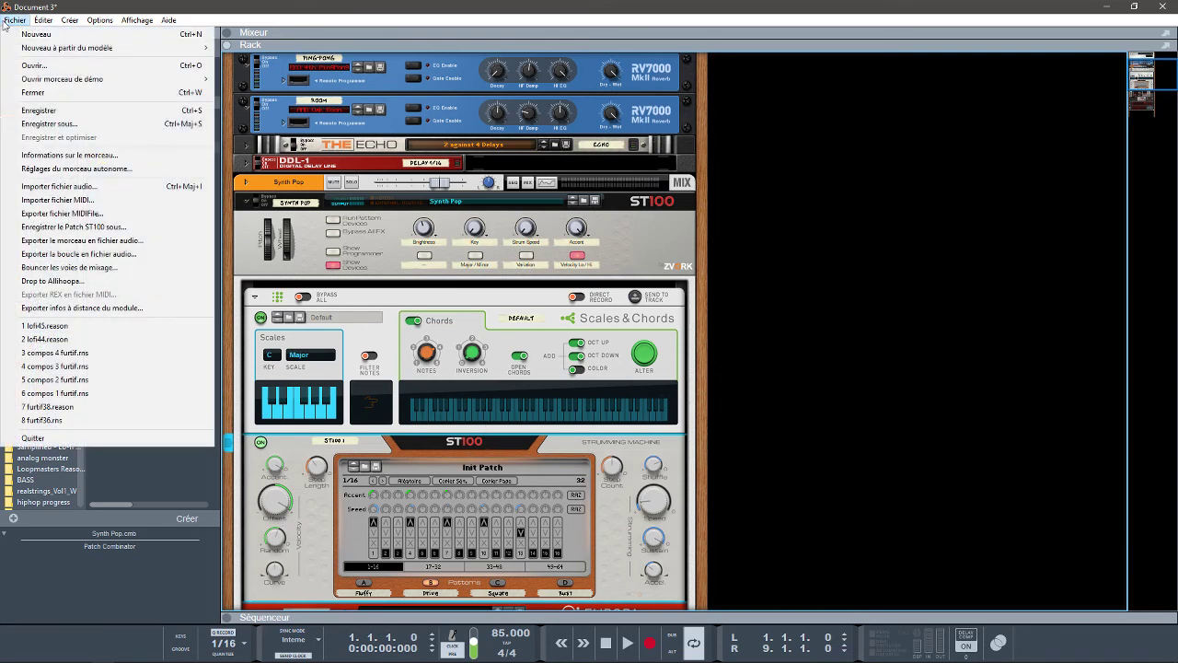
left_click(44, 329)
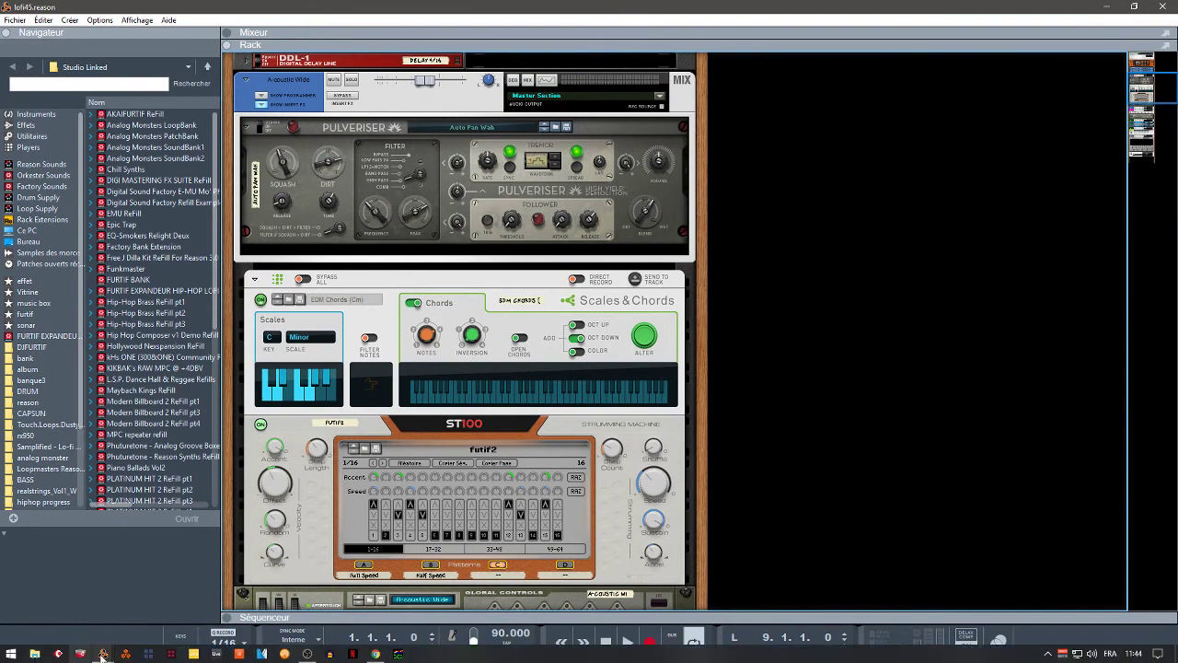
mouse_move(103, 654)
left_click(99, 573)
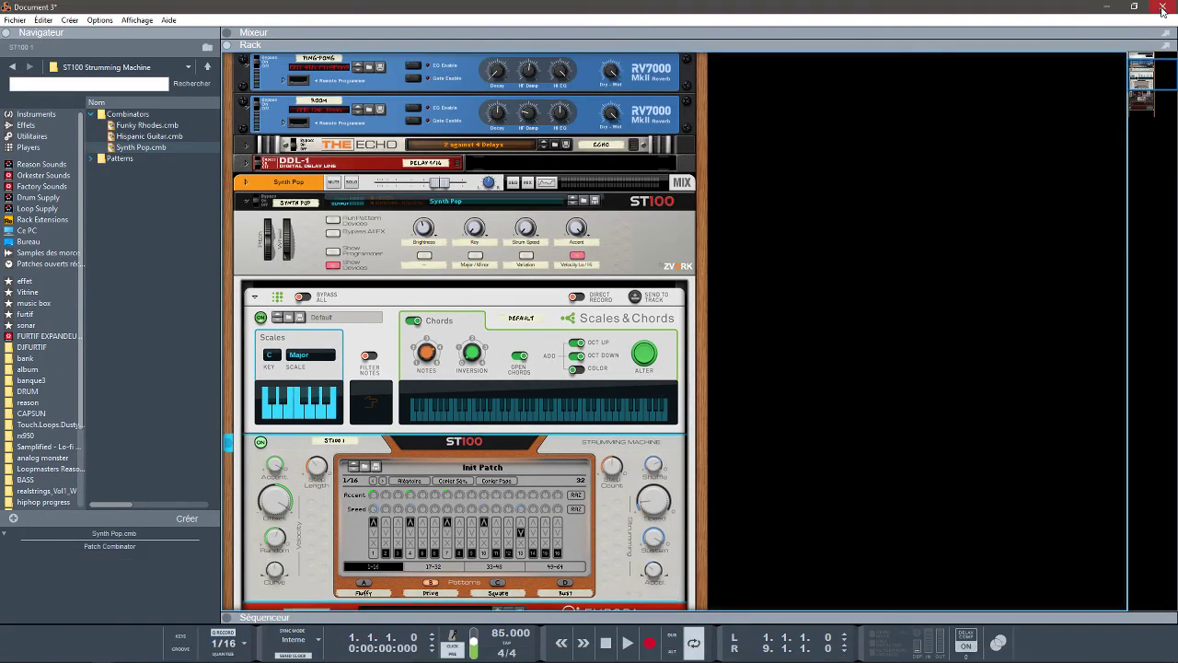
left_click(1162, 7)
left_click(592, 354)
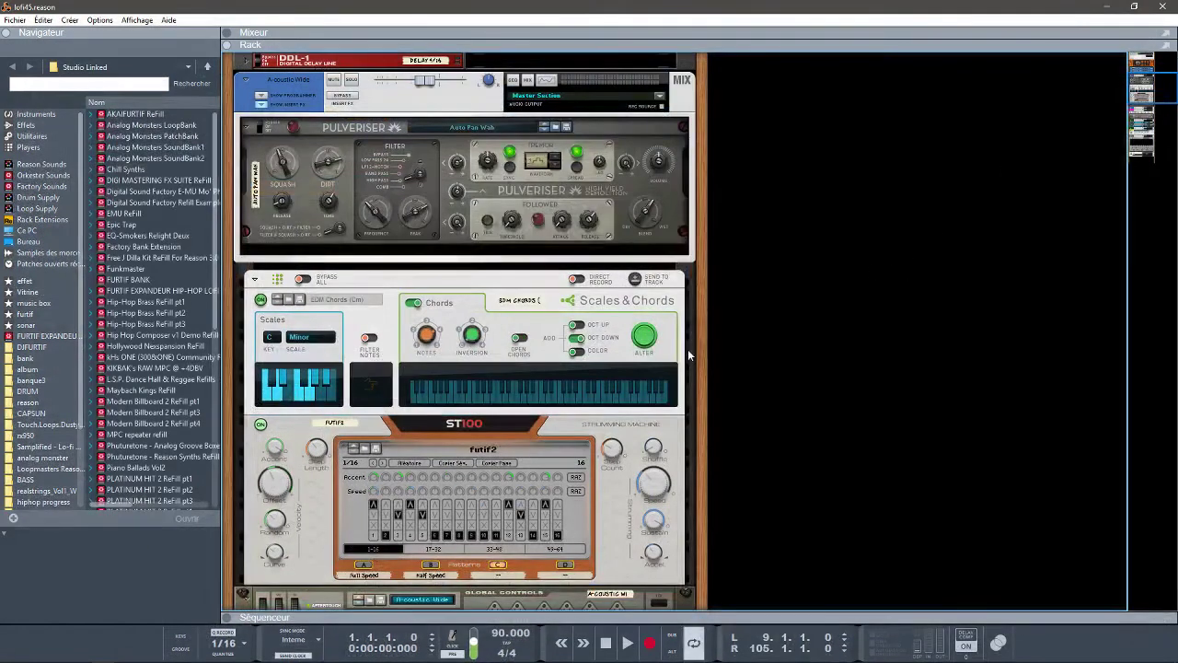
Step: Play the lofi45 song, expand the sequencer below the rack and collapse the browser
key("space")
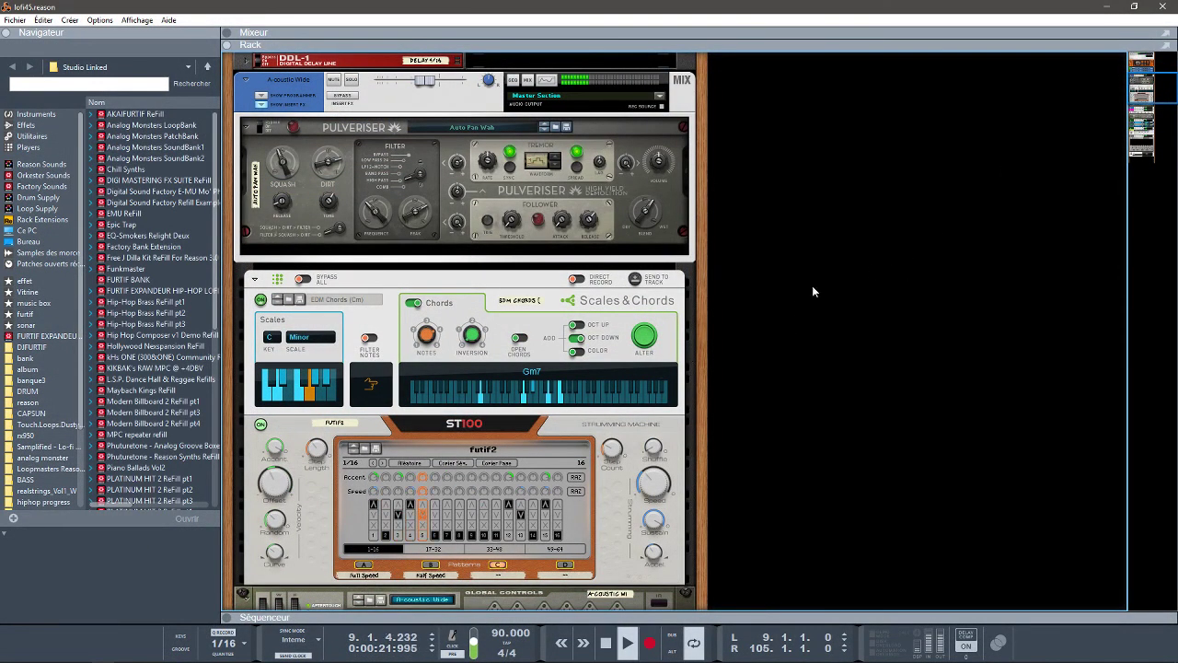
left_click_drag(1146, 87, 1149, 67)
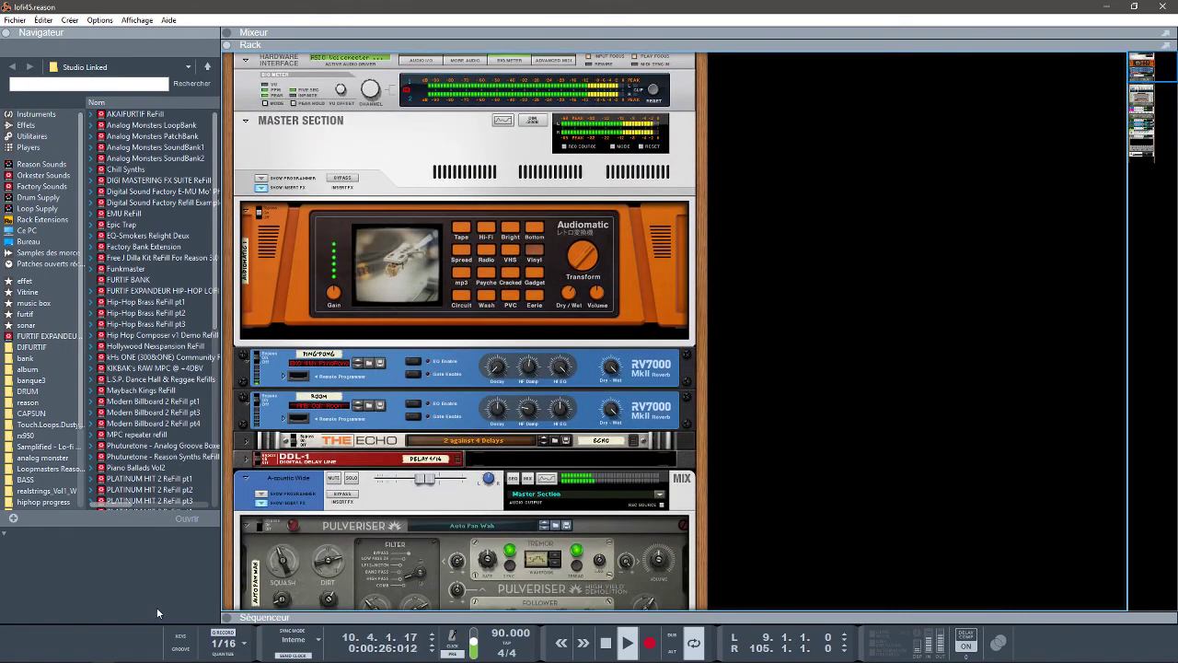
left_click(226, 619)
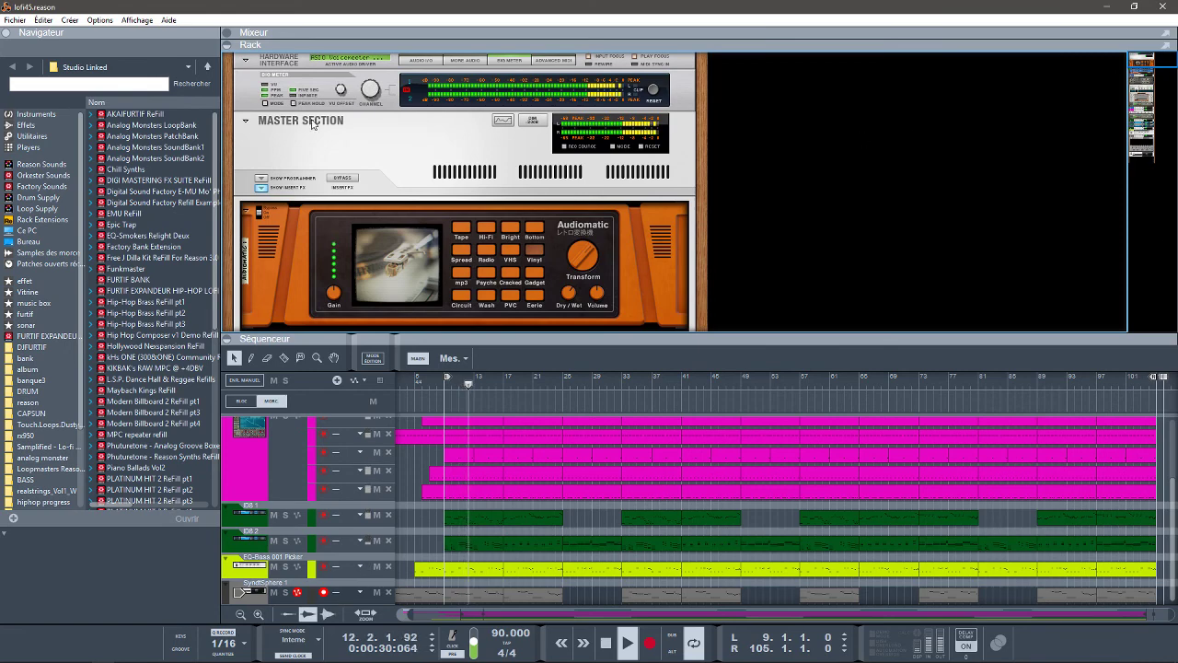
left_click(6, 34)
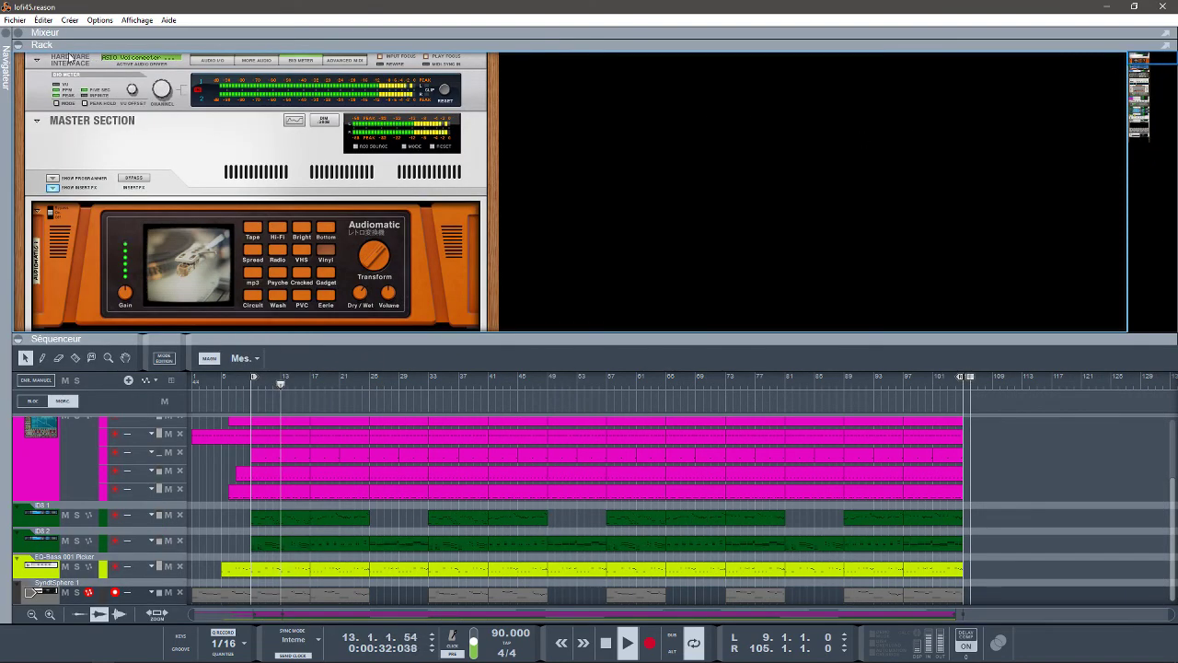
Step: Show the mixer above the rack, and rebalance the acoustic guitars by slightly raising A-coustic Wide and lowering the P1: A-coustic channel
left_click_drag(119, 333, 119, 482)
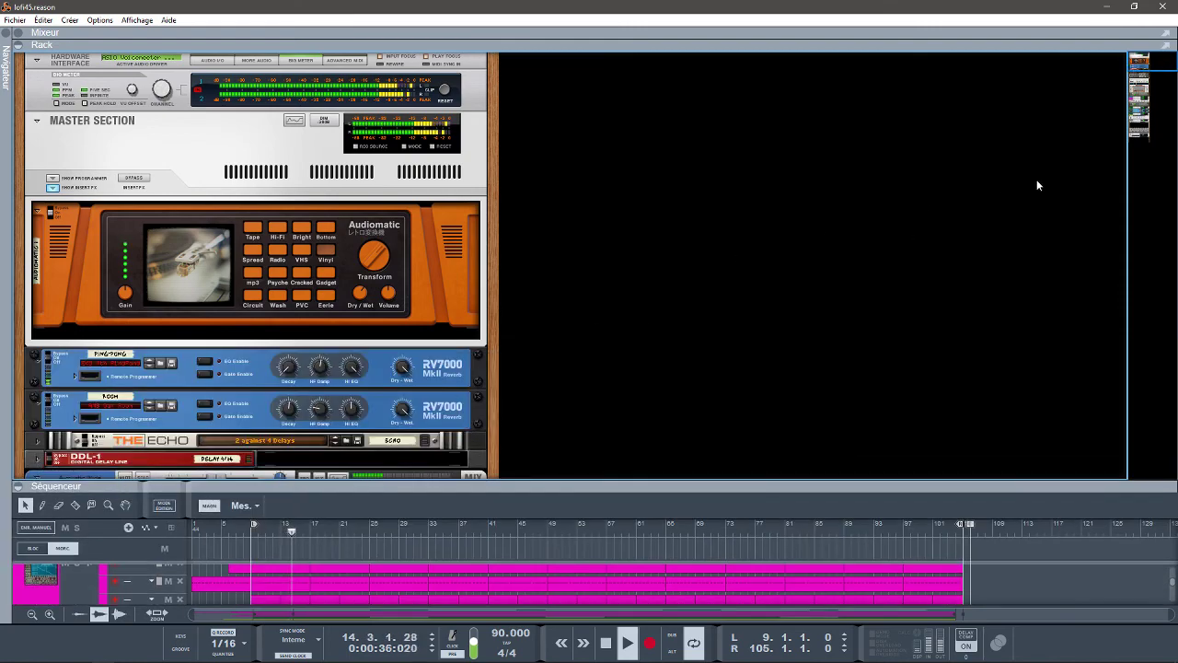
left_click_drag(1138, 67, 1139, 72)
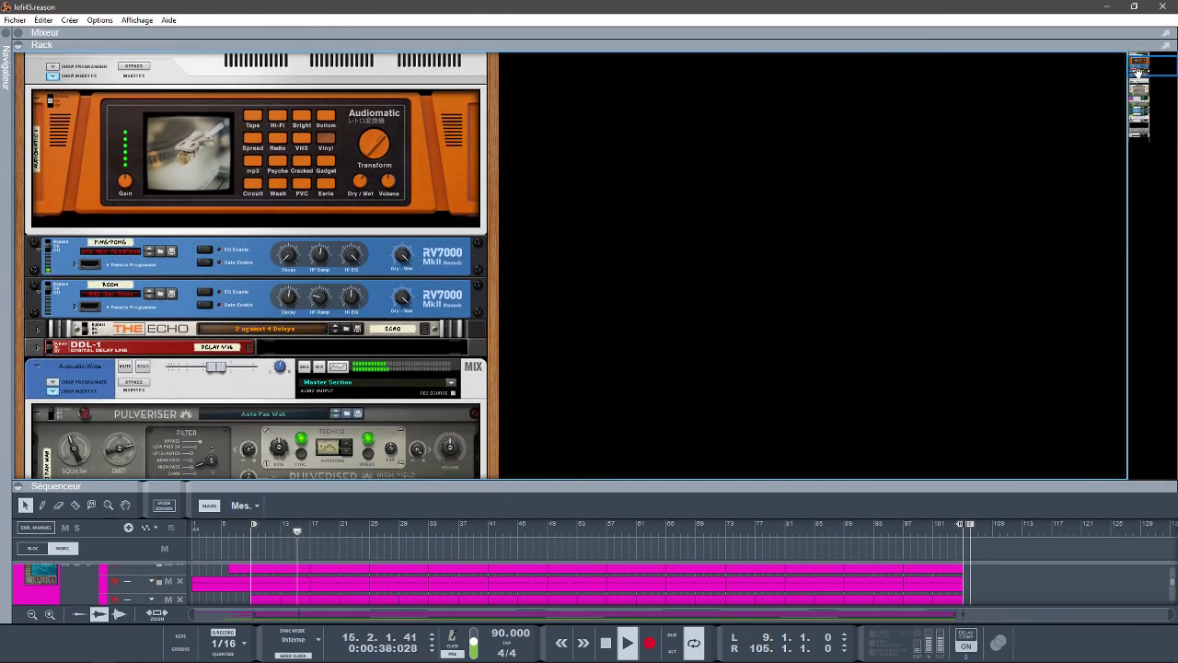
left_click(44, 33)
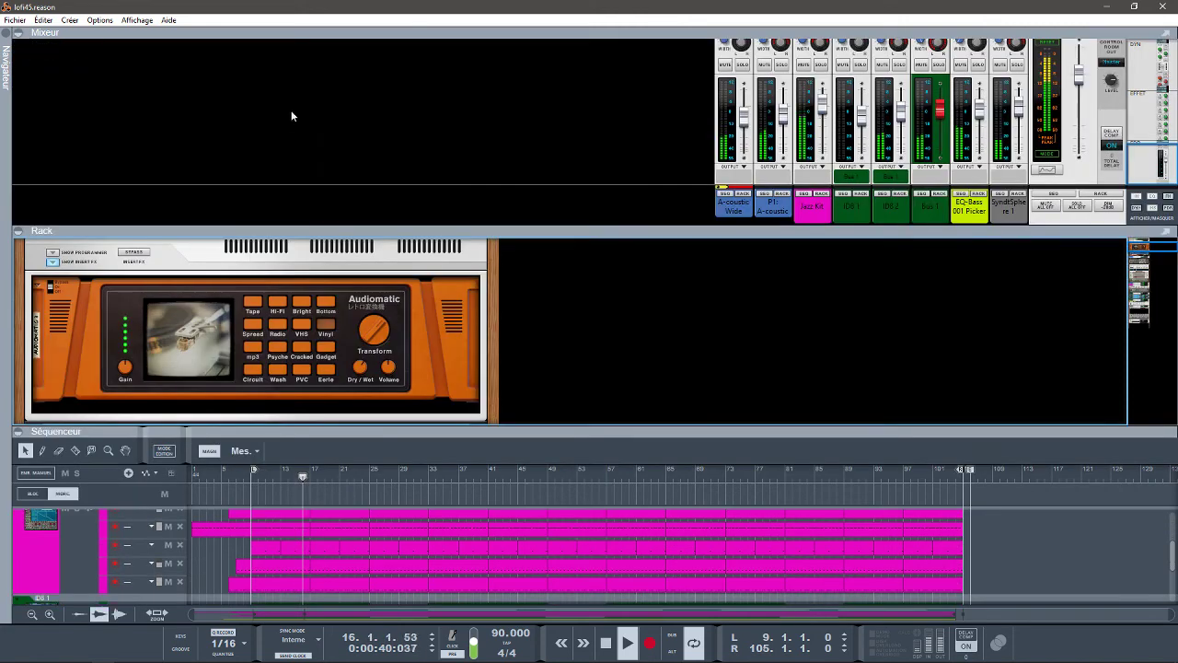
left_click_drag(741, 114, 783, 135)
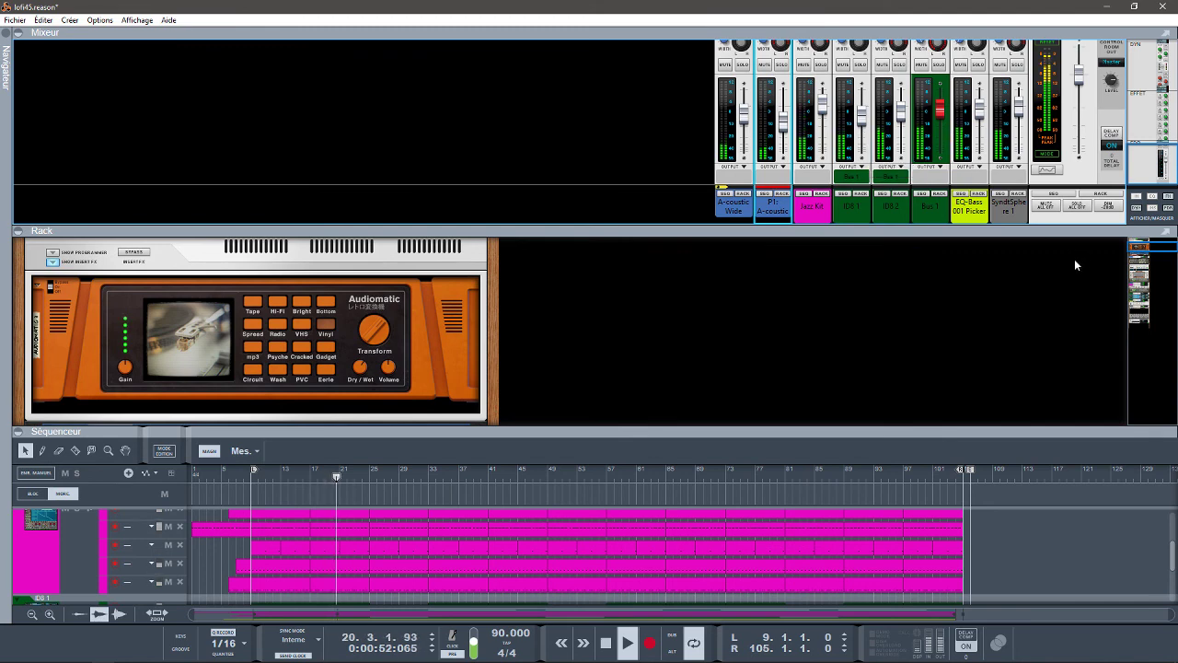
Step: Examine the ST100 in the rack during playback and its pattern selection lane in the enlarged sequencer
left_click_drag(1132, 247, 1143, 276)
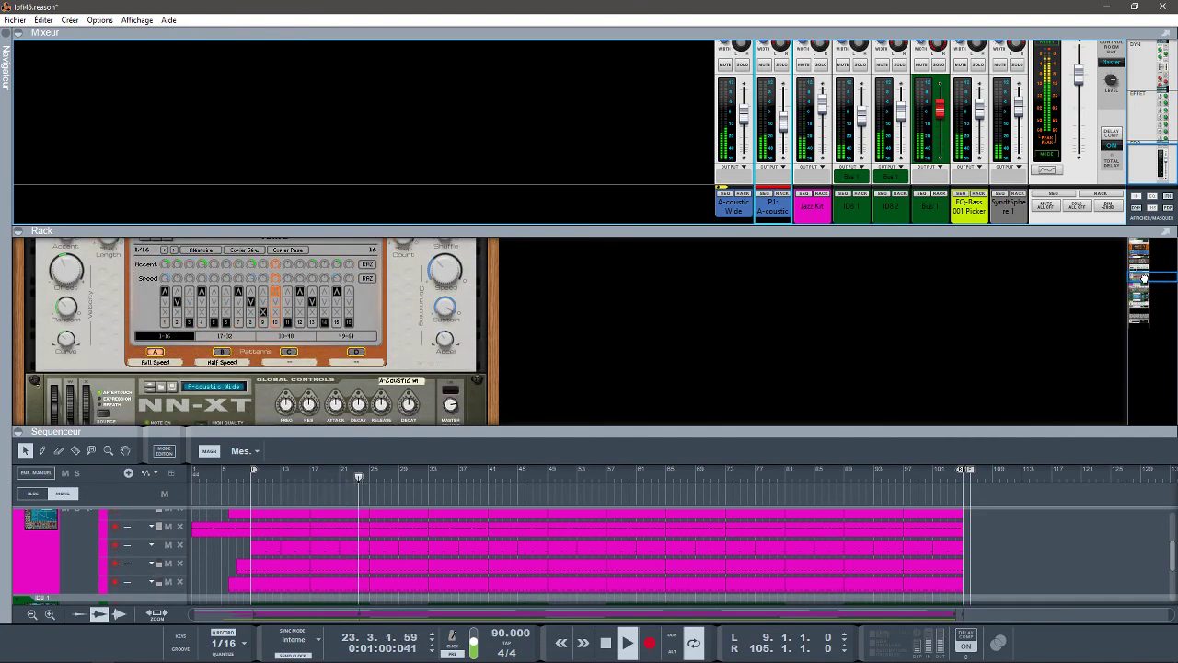
left_click_drag(995, 426, 997, 320)
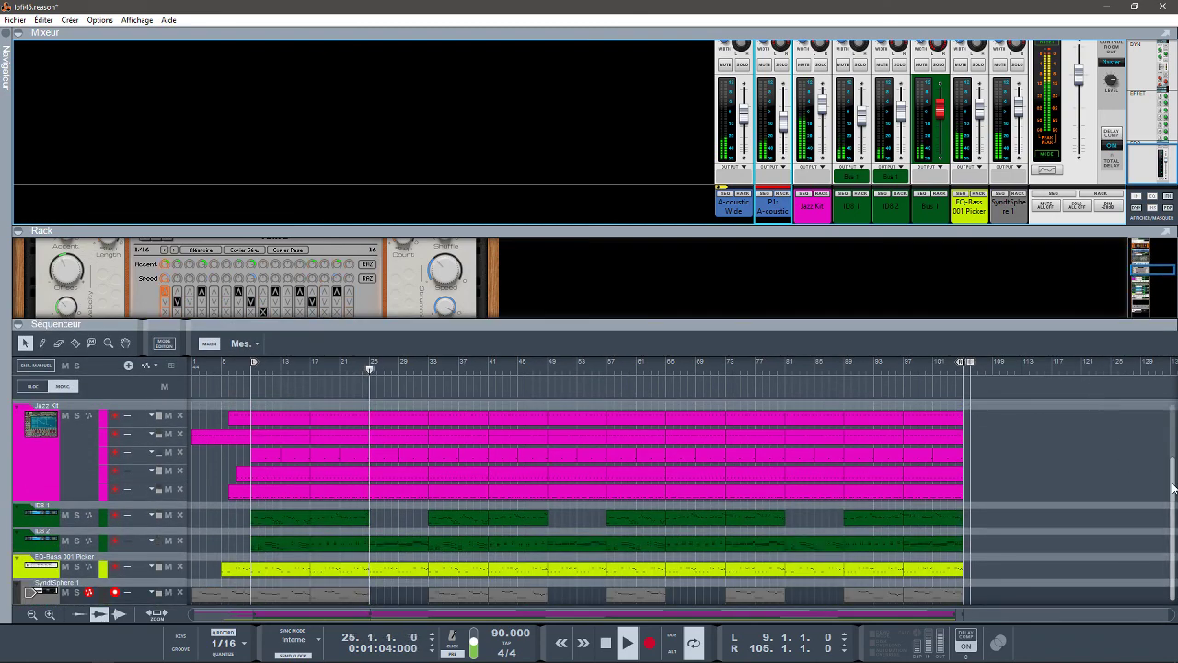
scroll(1170, 426, "up", 3)
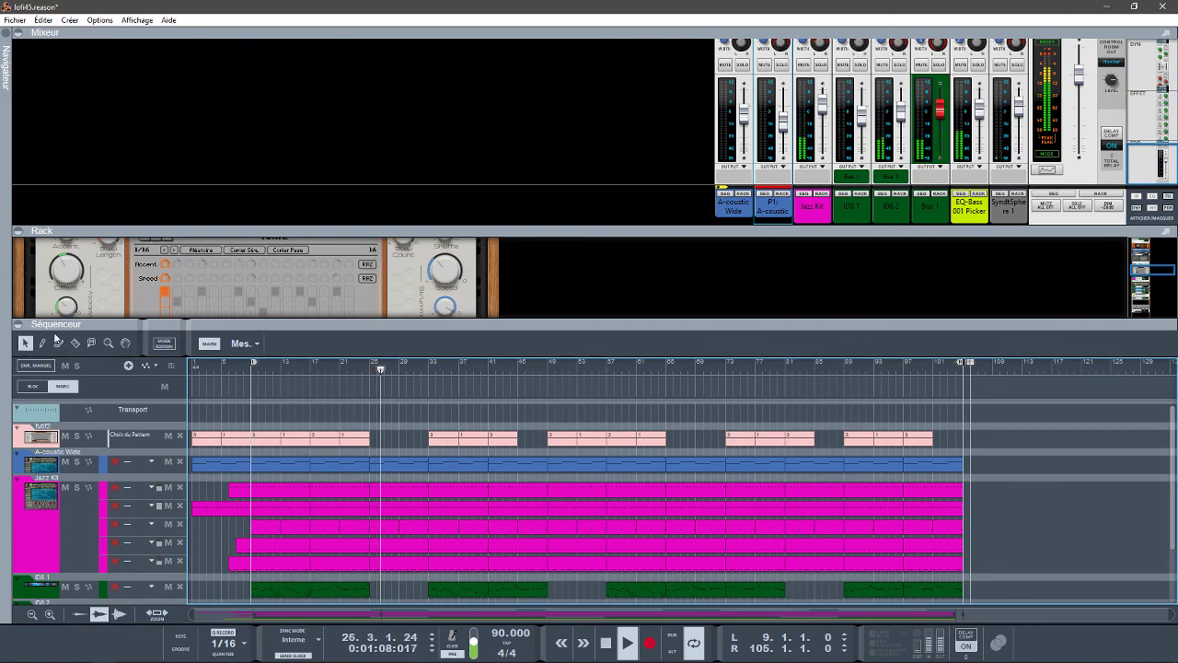
Step: Collapse the sequencer to give the rack more room beneath the mixer, and stop playback
left_click(19, 325)
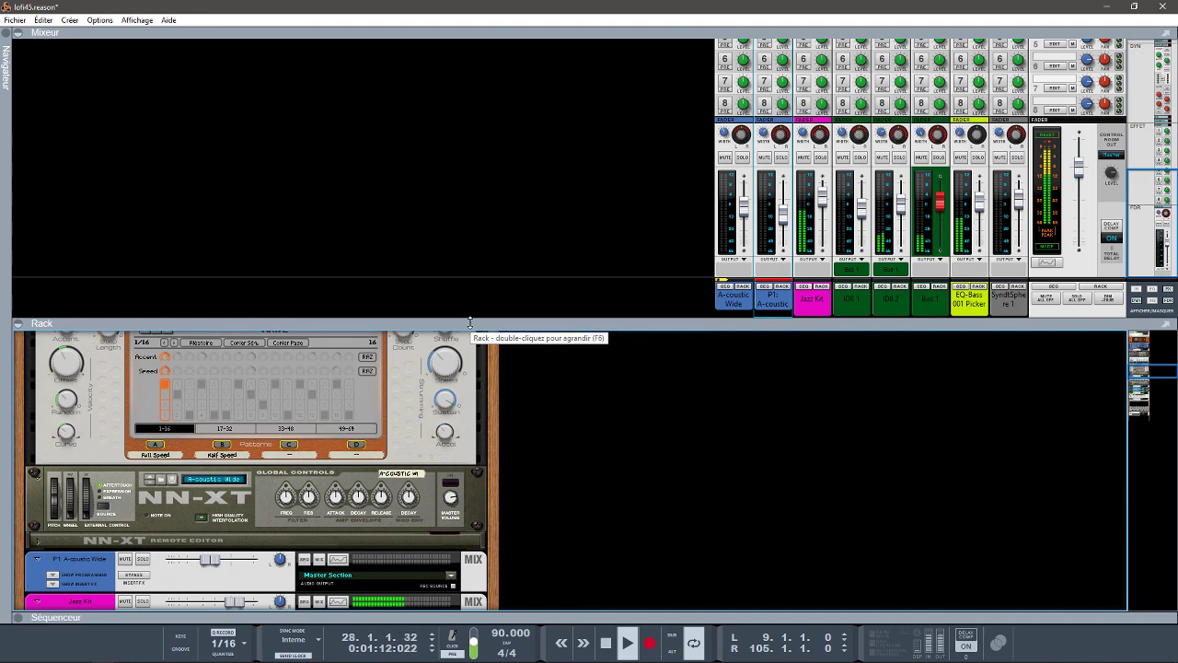
left_click_drag(474, 320, 476, 208)
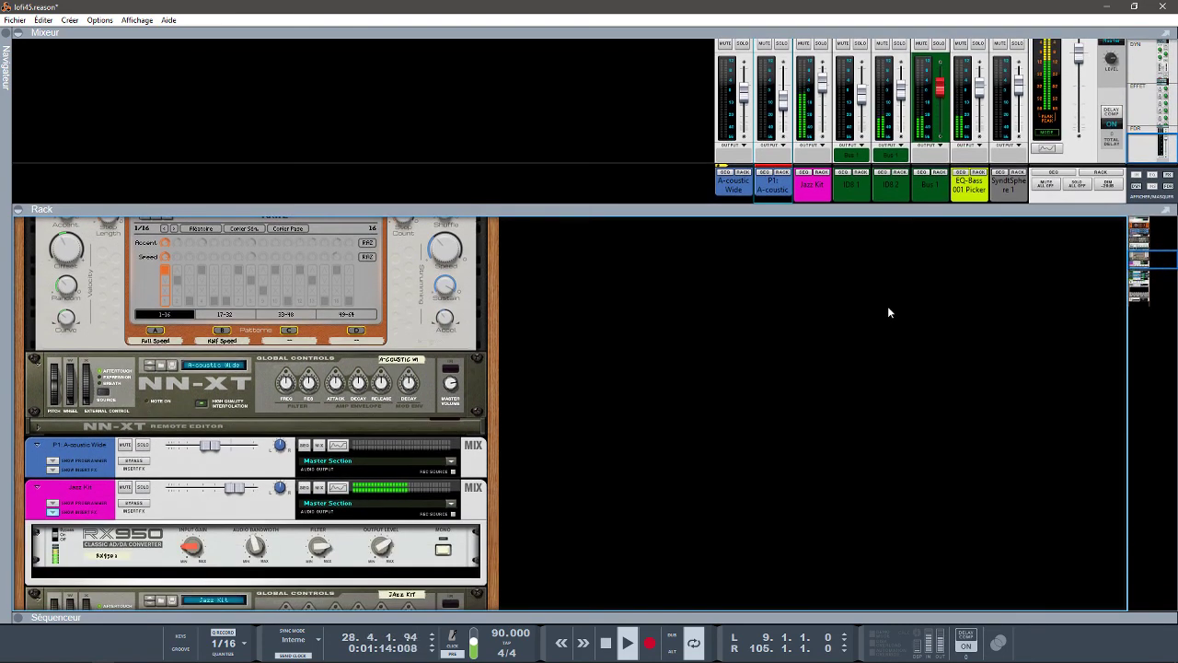
key("space")
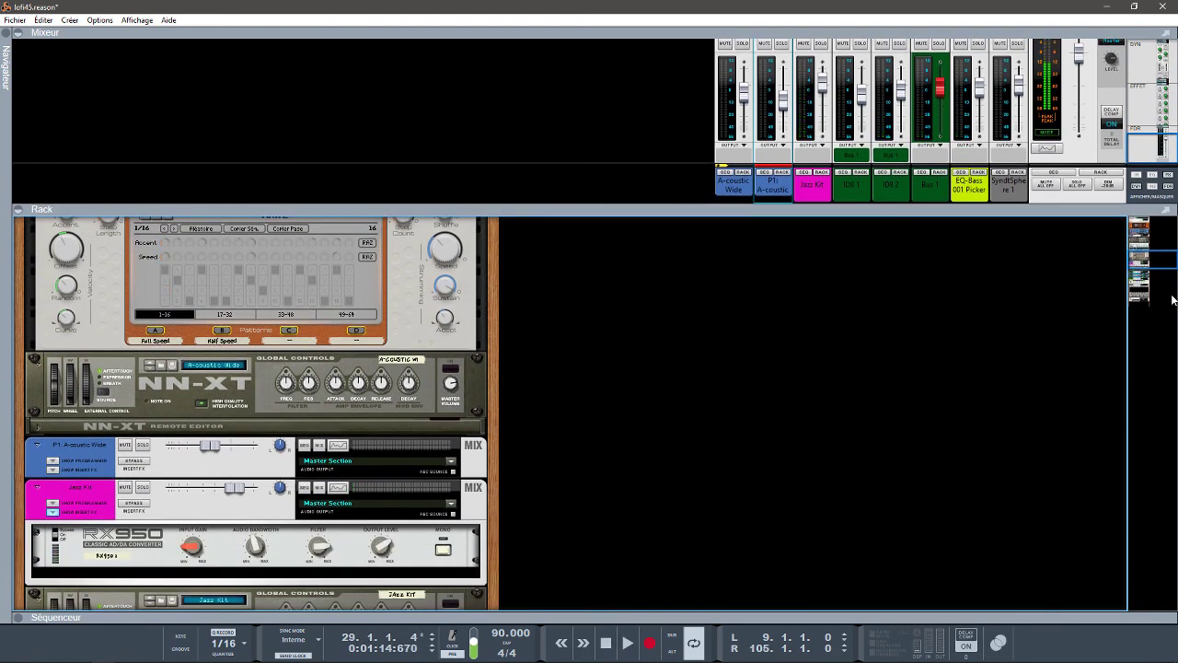
left_click_drag(1144, 262, 1142, 238)
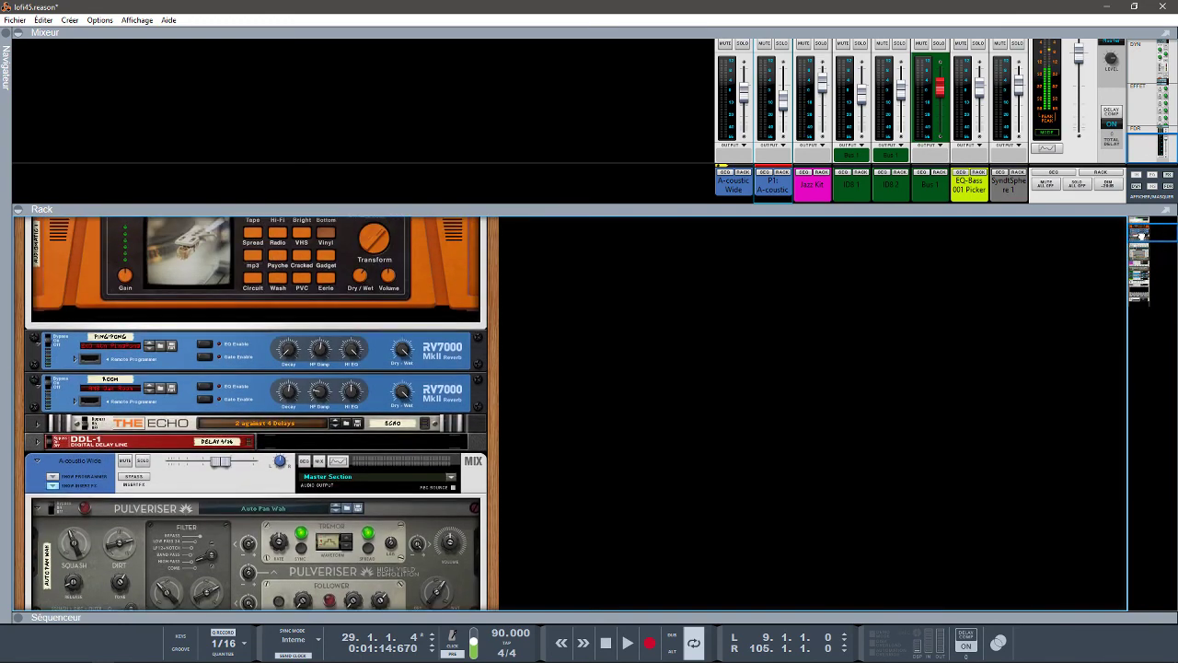
scroll(1141, 235, "up", 3)
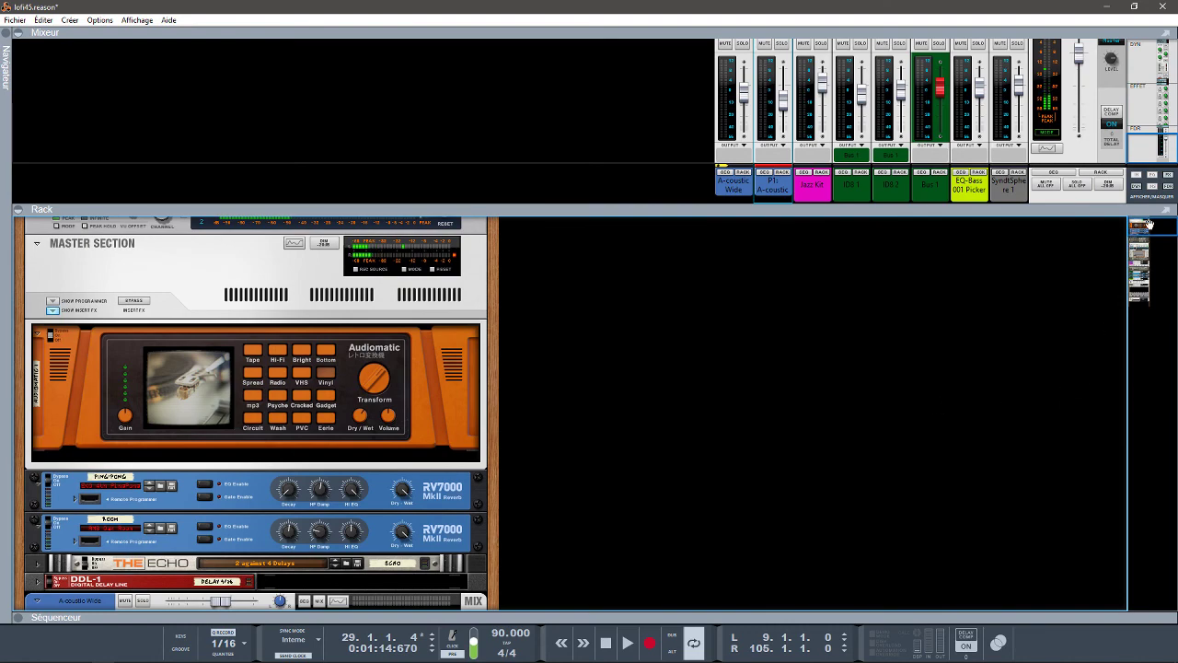
scroll(1141, 234, "down", 2)
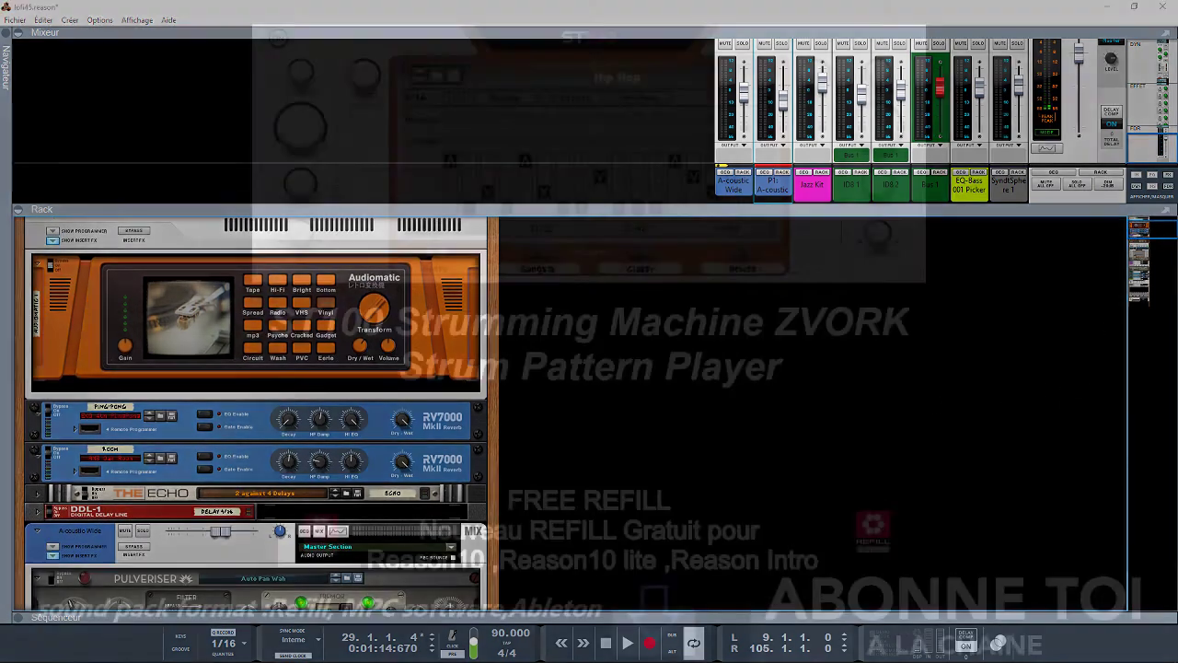